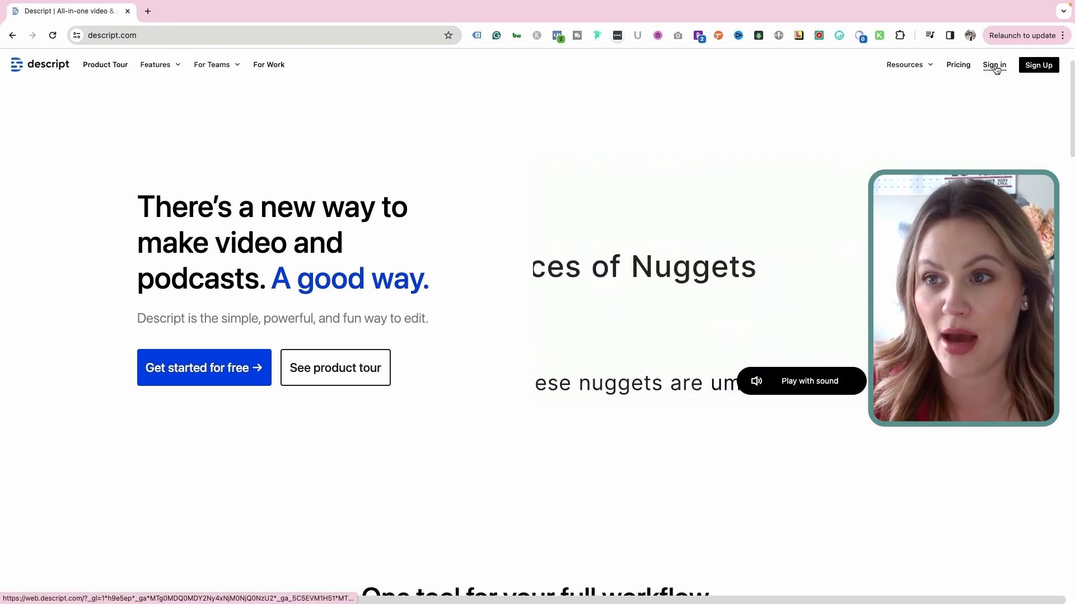
# - Open the Descript pricing page and review the plans and their key features
pyautogui.click(959, 66)
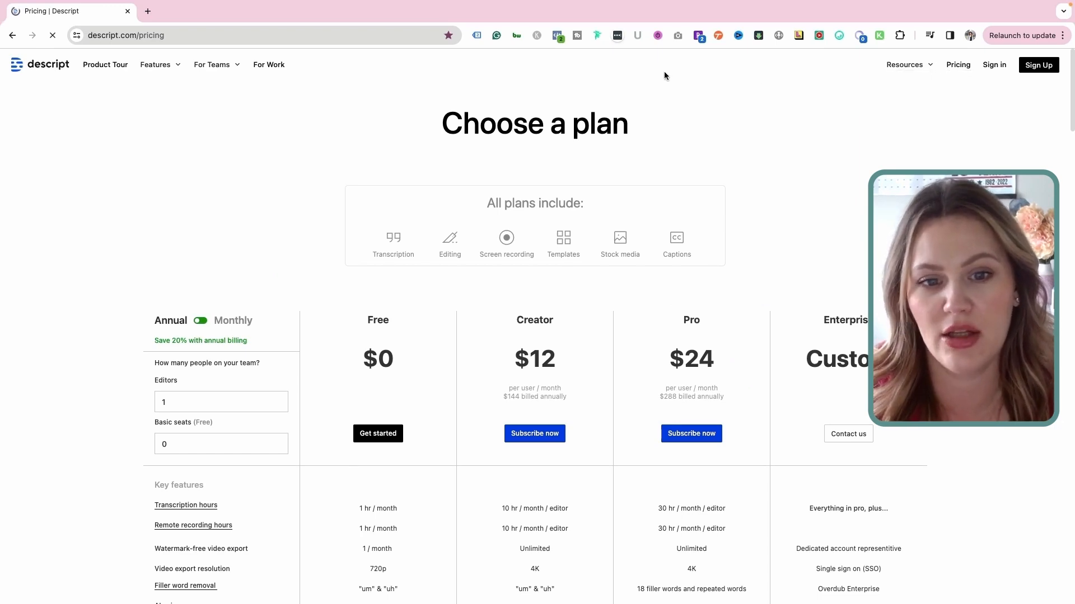
pyautogui.scroll(-2, 369, 309)
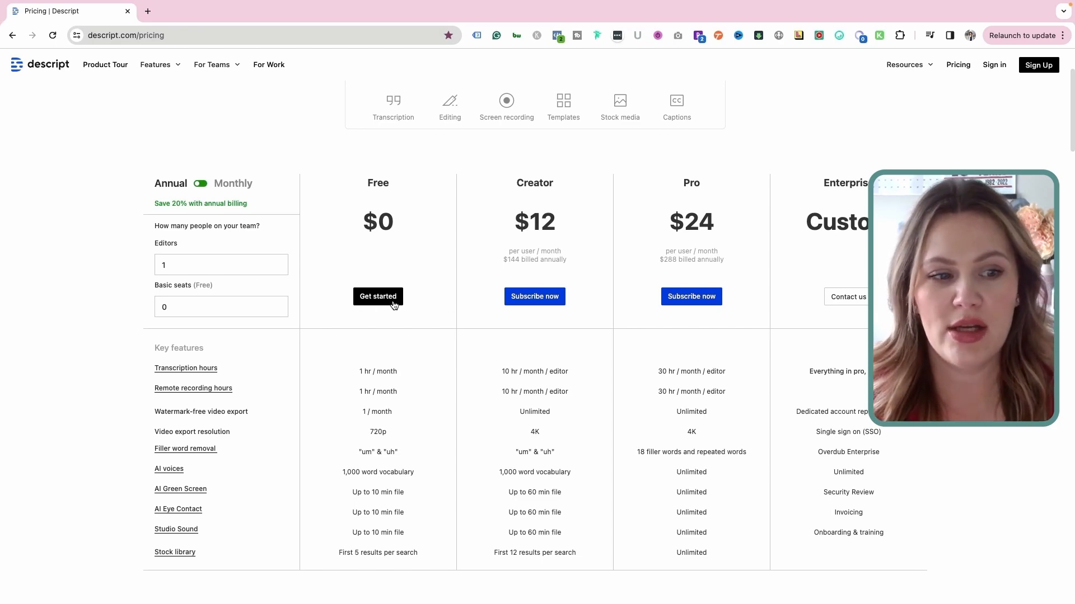
# - Switch from the browser to the Descript desktop app and expand its projects window to full screen
pyautogui.moveTo(270, 5)
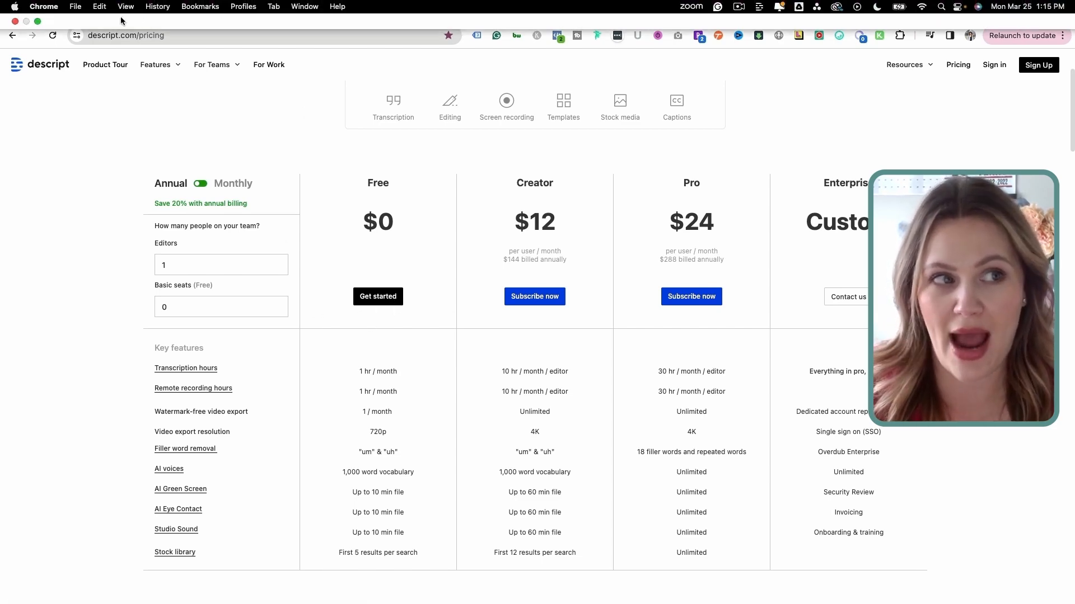
pyautogui.click(39, 22)
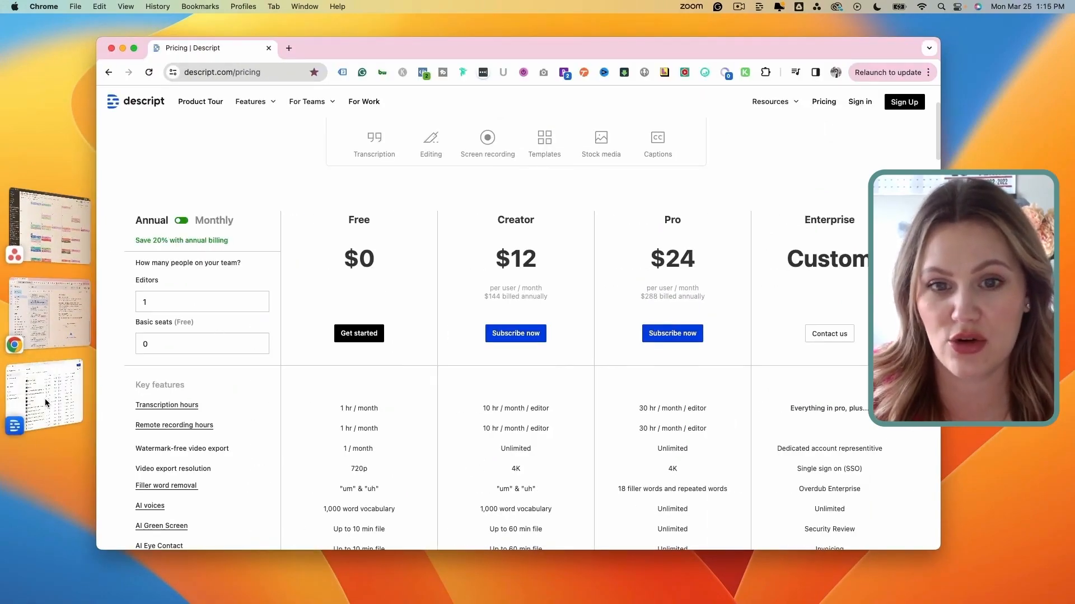
pyautogui.click(45, 399)
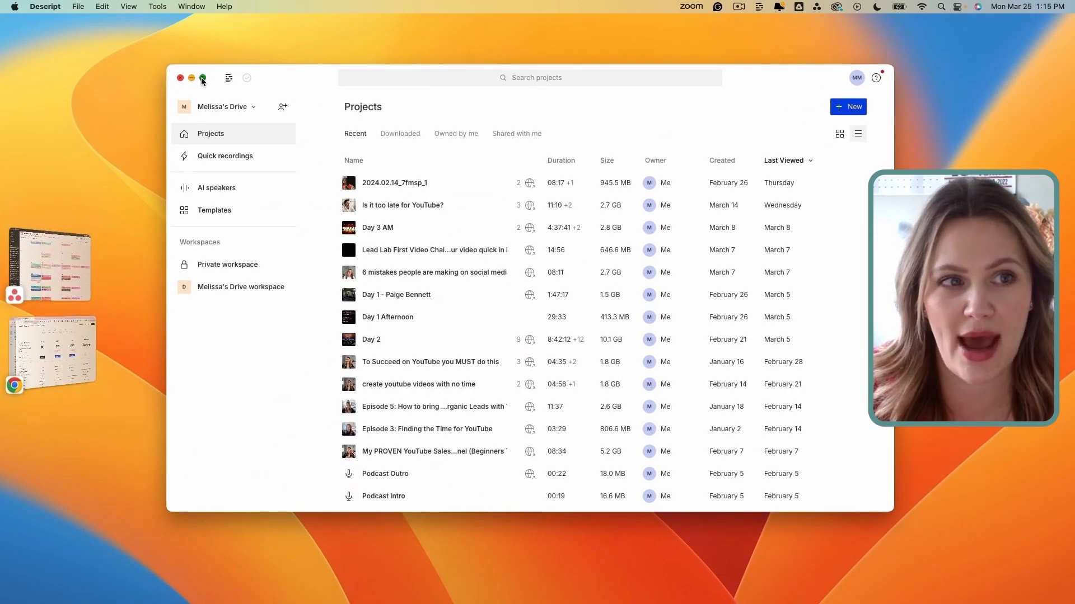
pyautogui.click(202, 78)
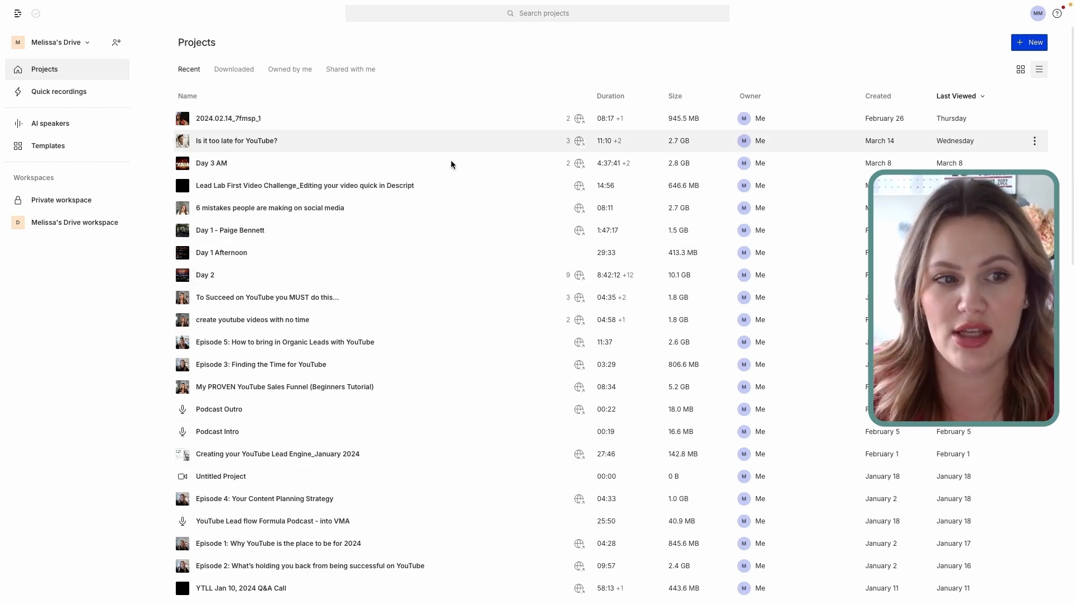
# - Create a new video project and import the file "editing in descript.mov" from the Raw Footage folder
pyautogui.scroll(-2, 437, 426)
pyautogui.scroll(2, 435, 470)
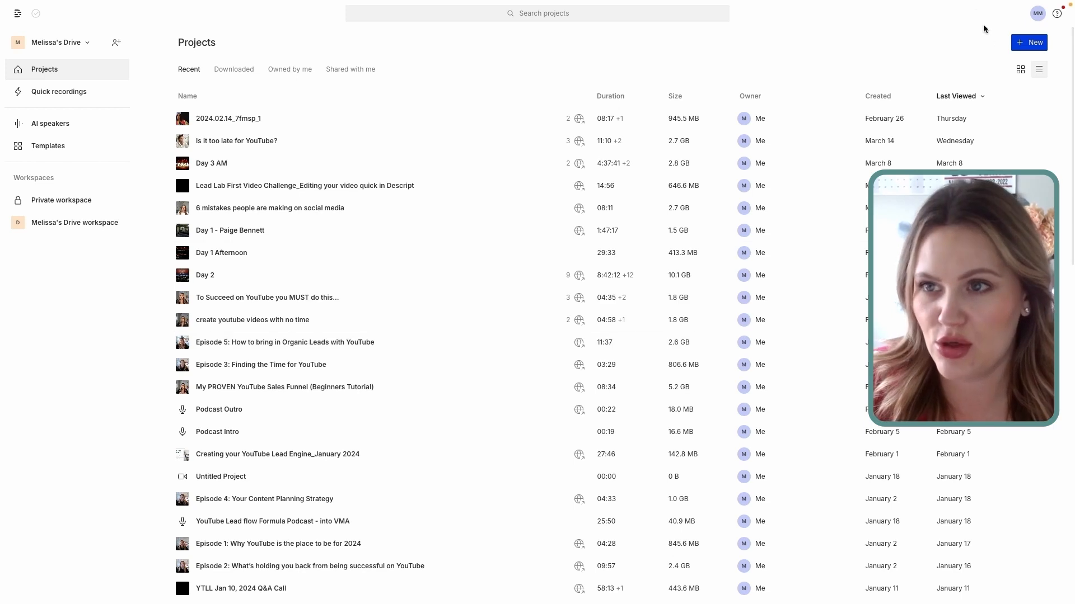
pyautogui.click(1026, 43)
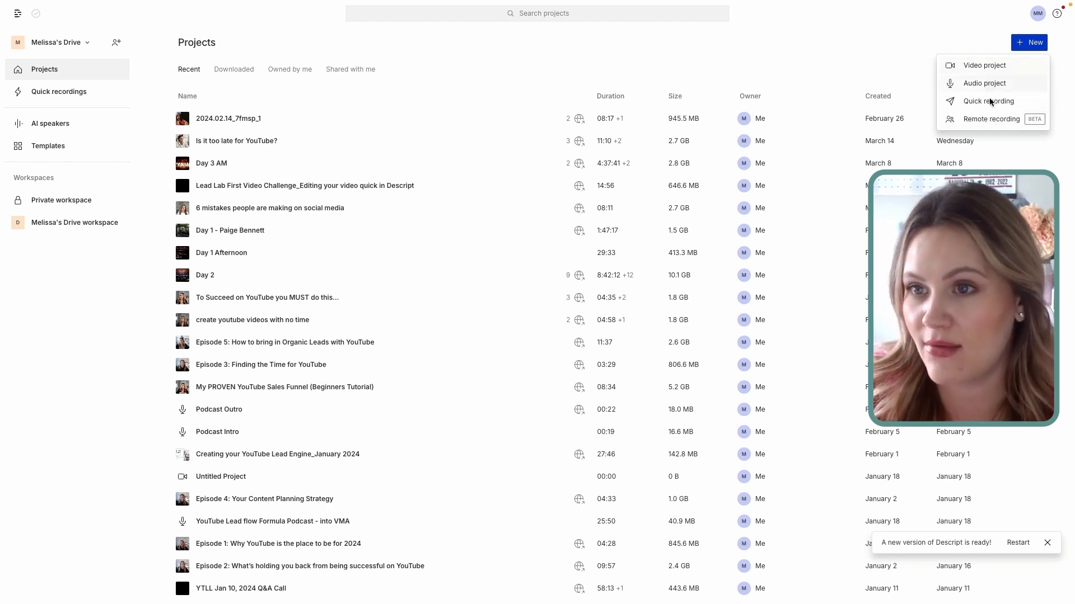
pyautogui.click(978, 66)
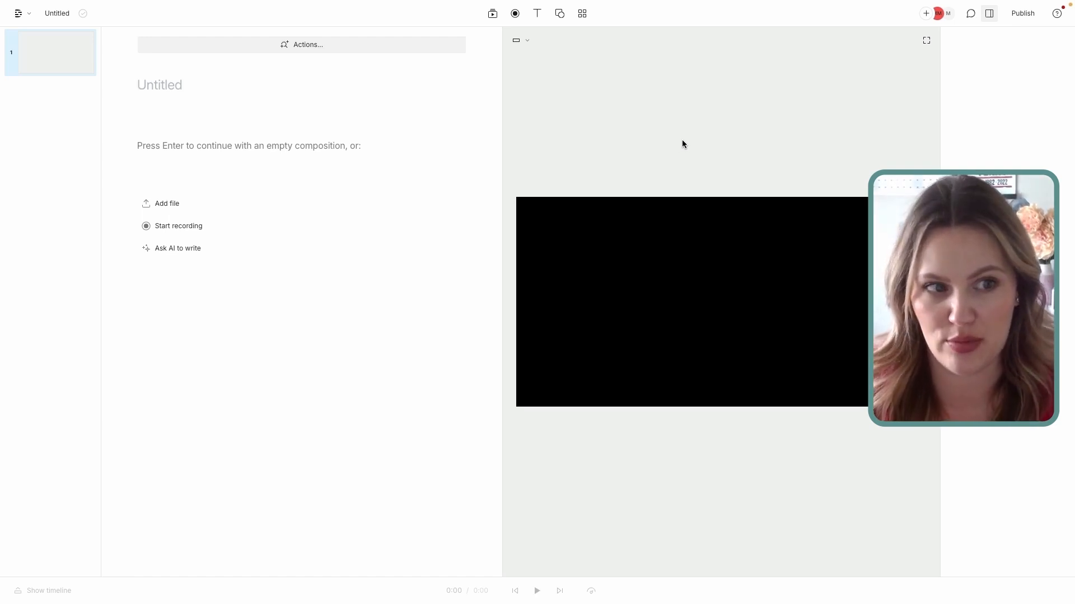
pyautogui.click(171, 202)
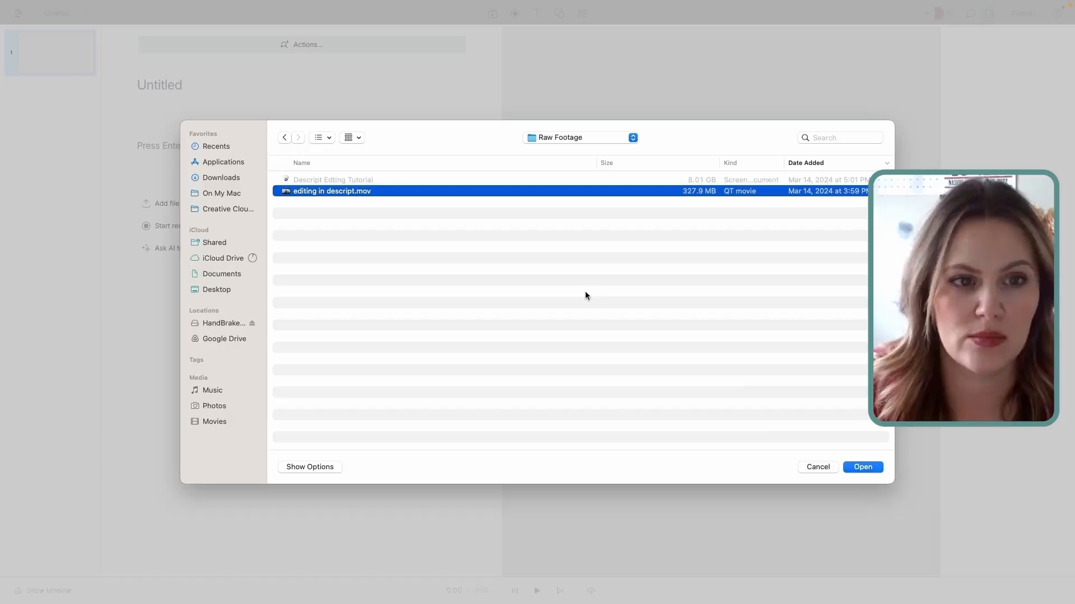
pyautogui.click(859, 468)
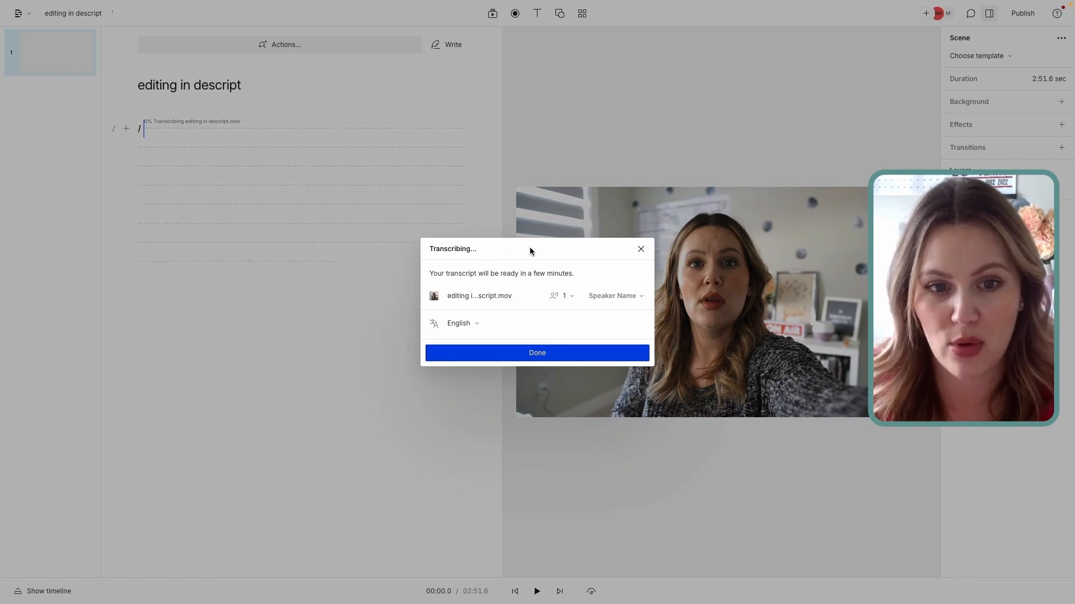
# - Add the speaker's name for the imported clip and finish the English transcription setup with one speaker
pyautogui.click(622, 295)
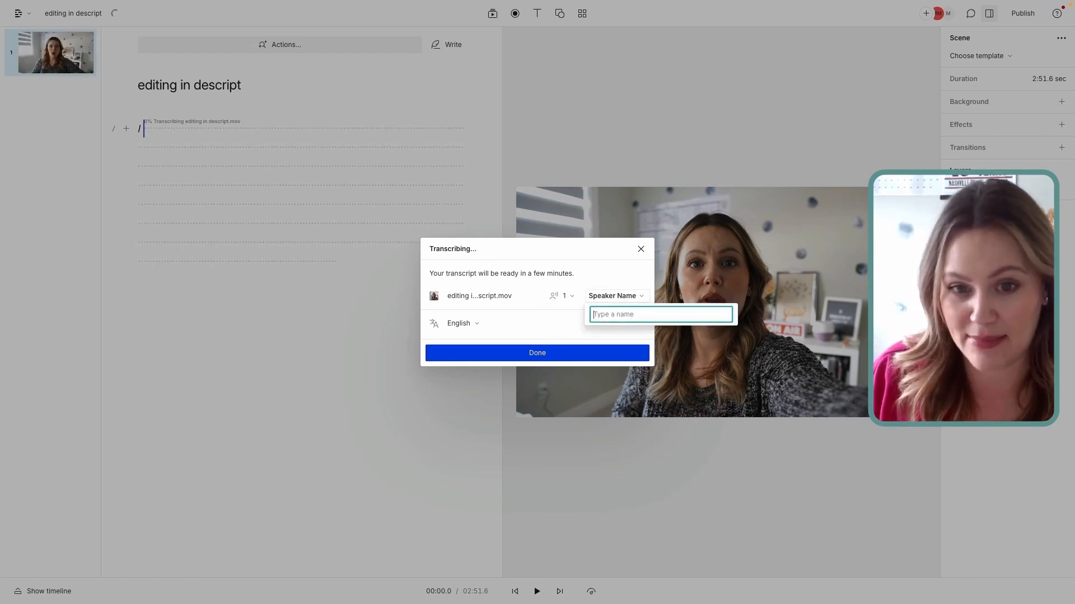
pyautogui.write('Melissa')
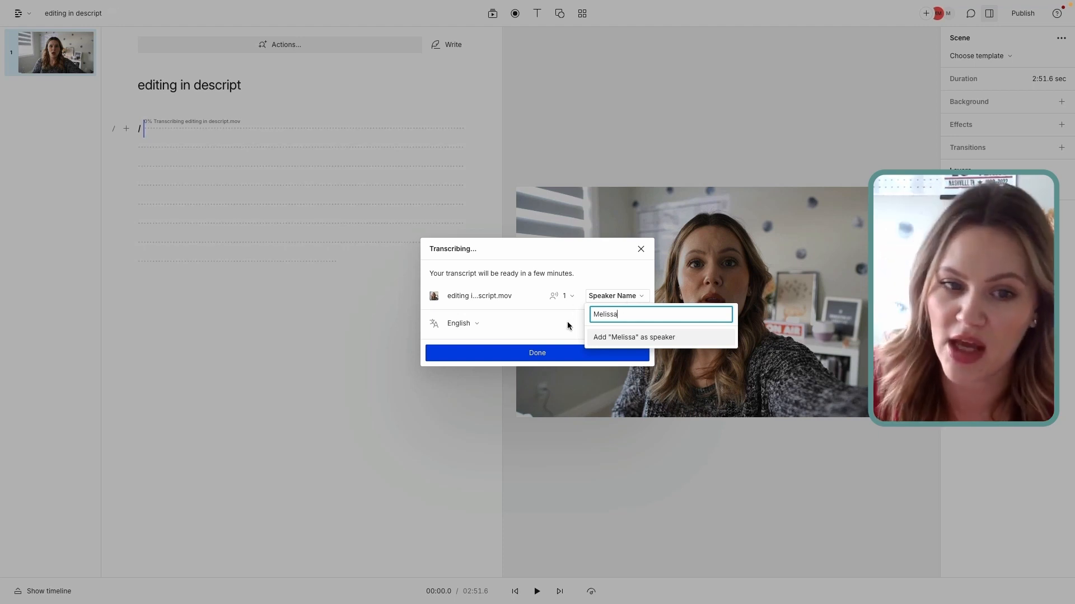
pyautogui.press('Return')
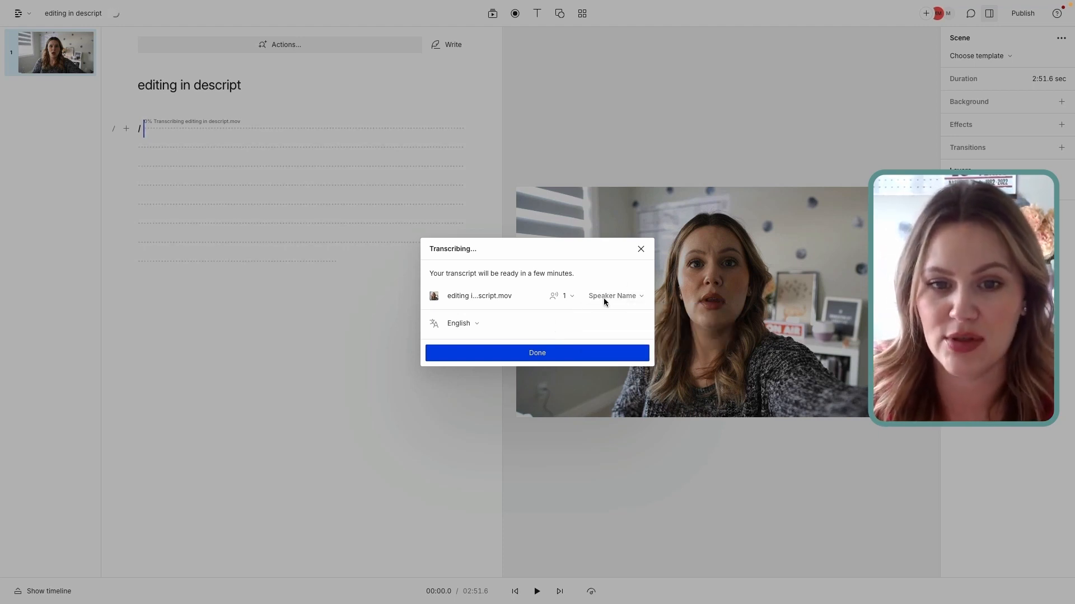
pyautogui.click(607, 300)
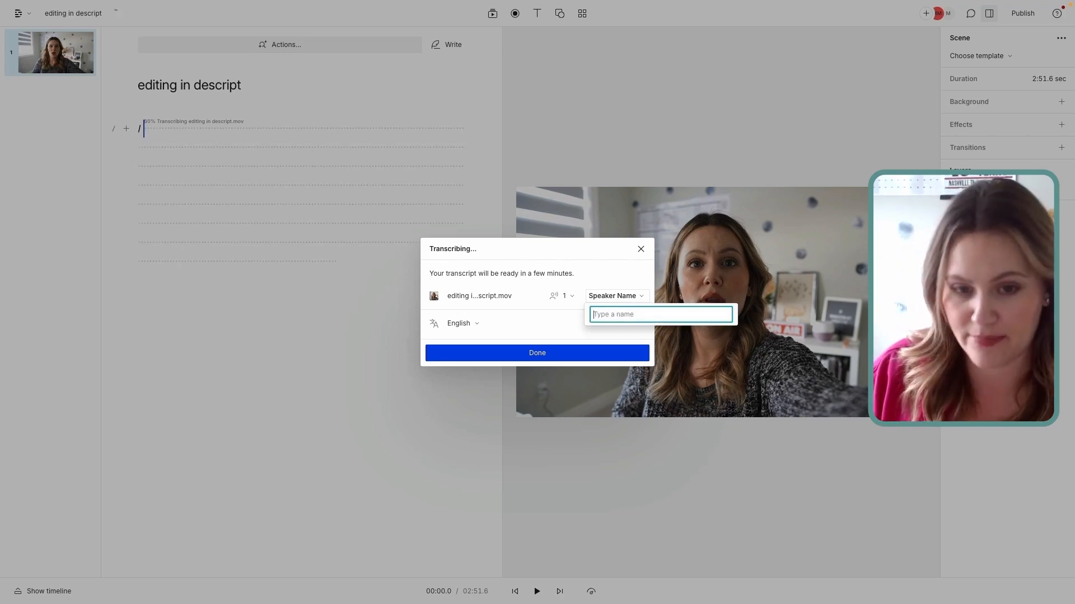
pyautogui.write('Melissa')
pyautogui.click(622, 332)
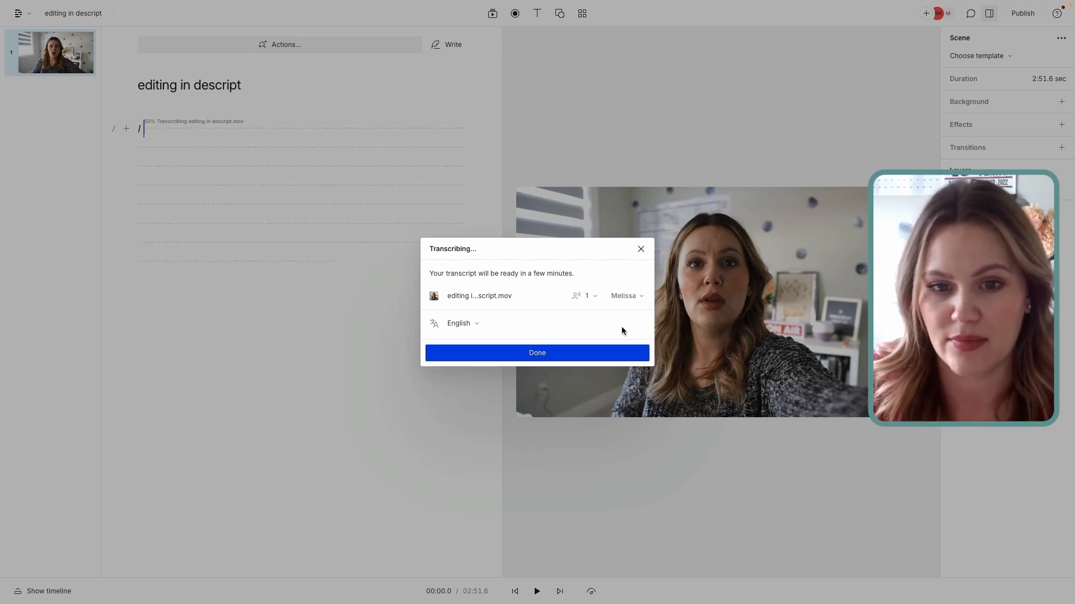
pyautogui.click(530, 352)
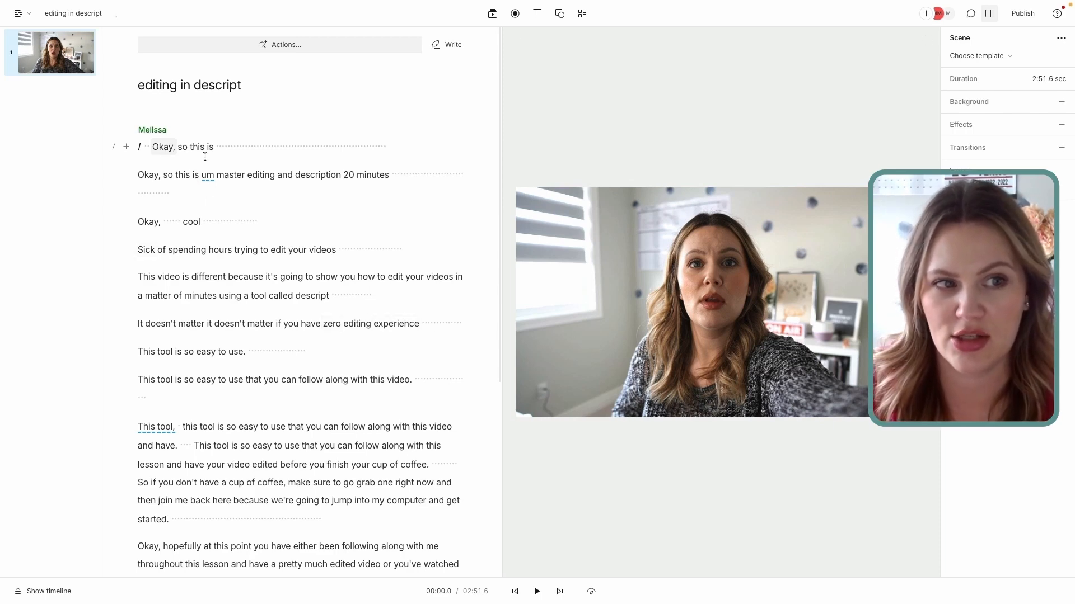
pyautogui.moveTo(151, 146); pyautogui.dragTo(314, 304)
pyautogui.moveTo(351, 358); pyautogui.dragTo(381, 447)
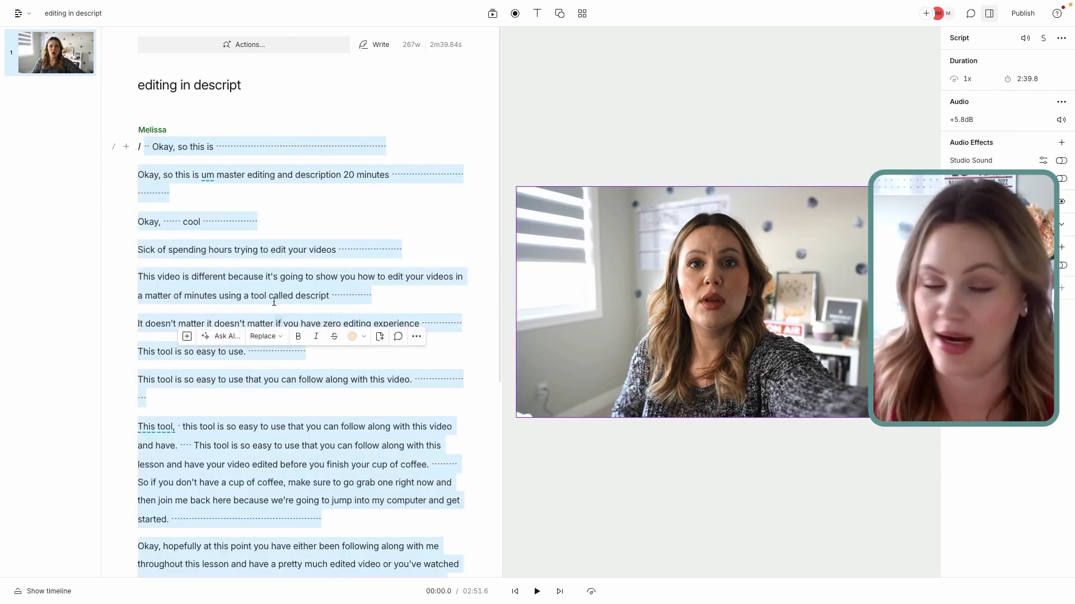
pyautogui.click(250, 297)
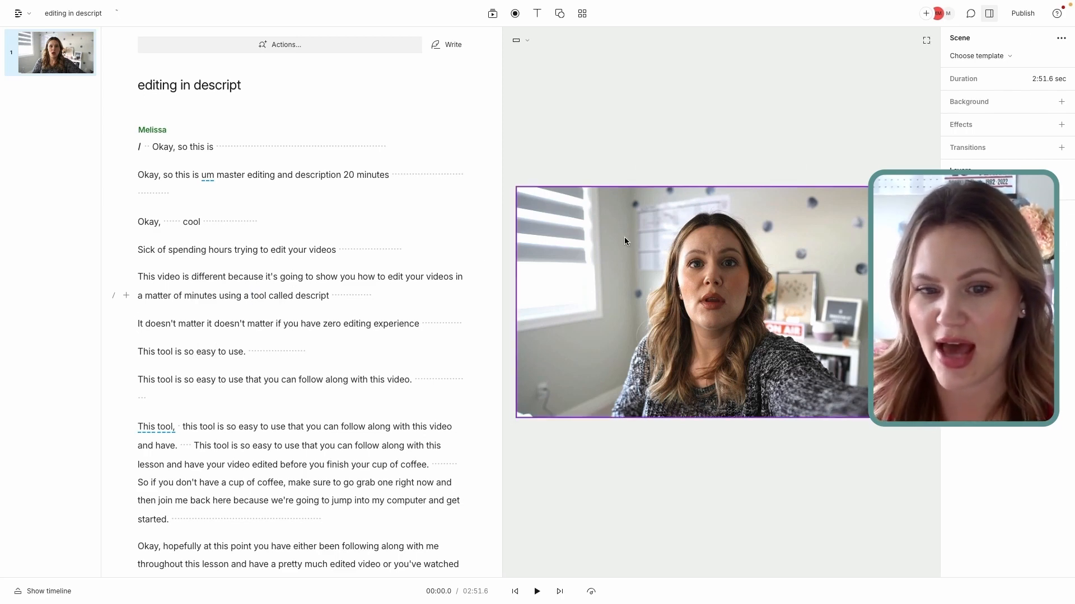
pyautogui.click(680, 282)
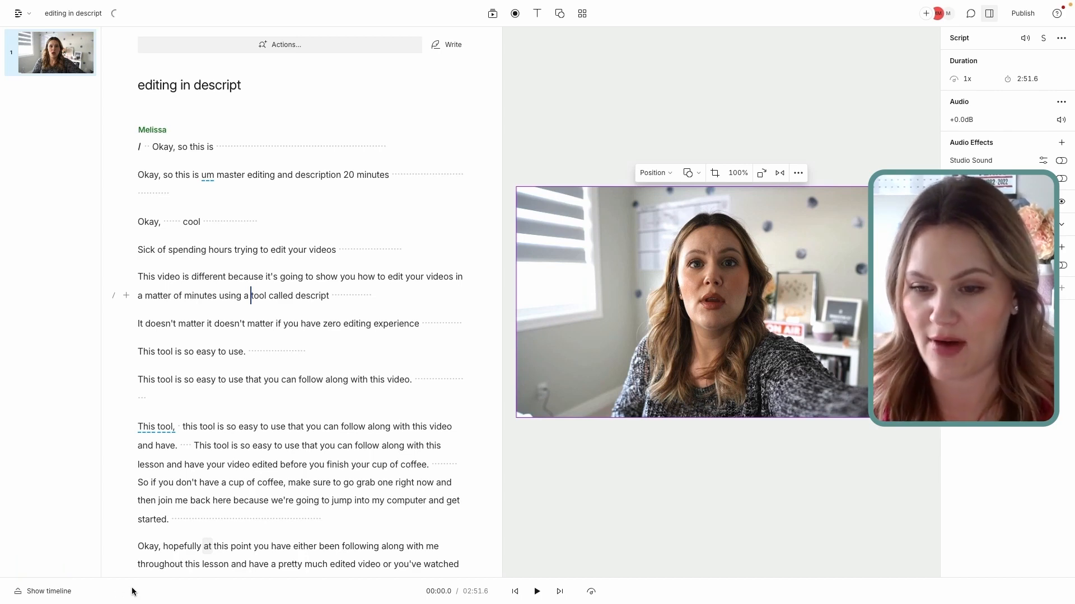
# - Show the timeline below the script and enlarge its height to make the audio waveform taller
pyautogui.click(48, 592)
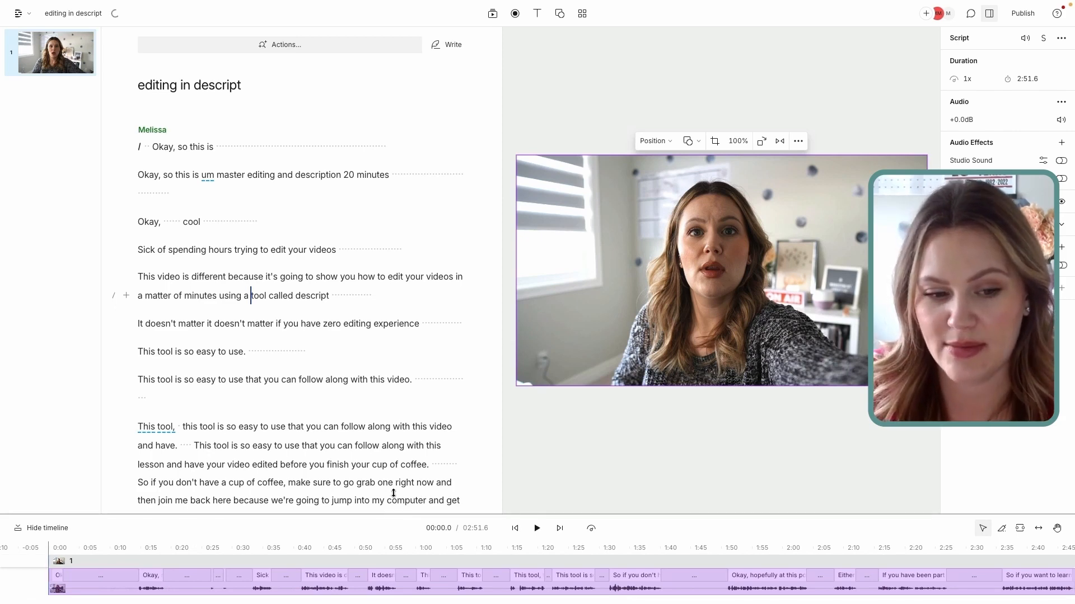
pyautogui.moveTo(394, 493); pyautogui.dragTo(395, 416)
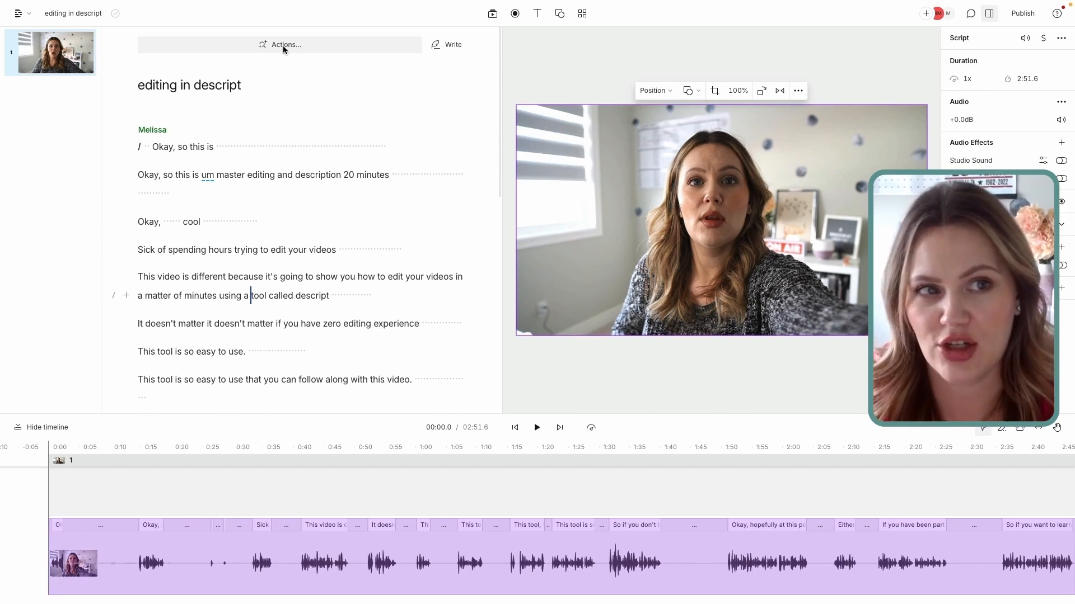
# - Find all filler words in the script and remove every one by deleting them
pyautogui.click(166, 50)
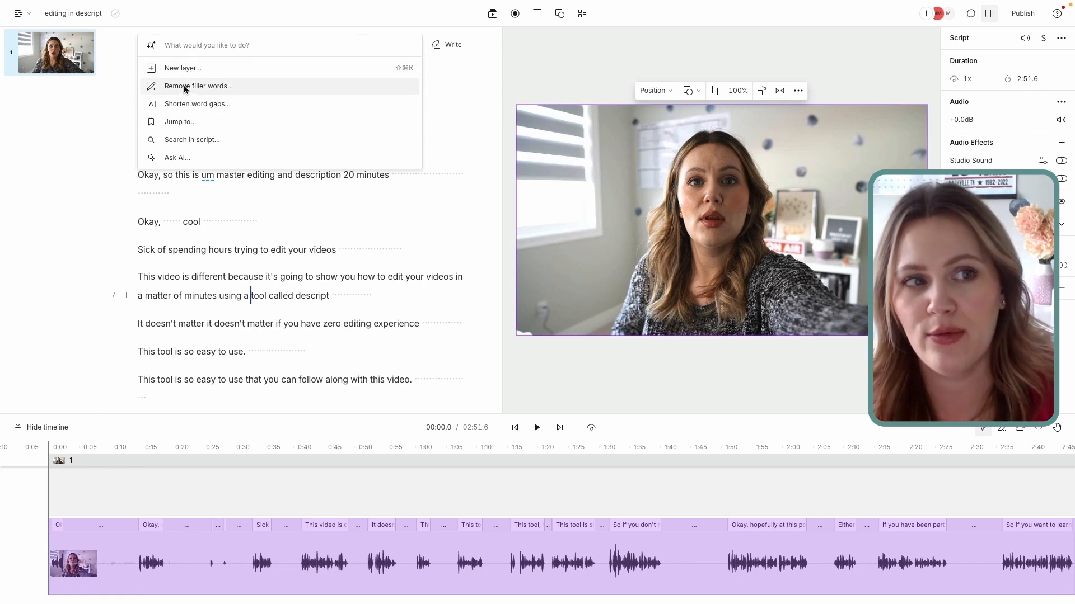
pyautogui.click(185, 87)
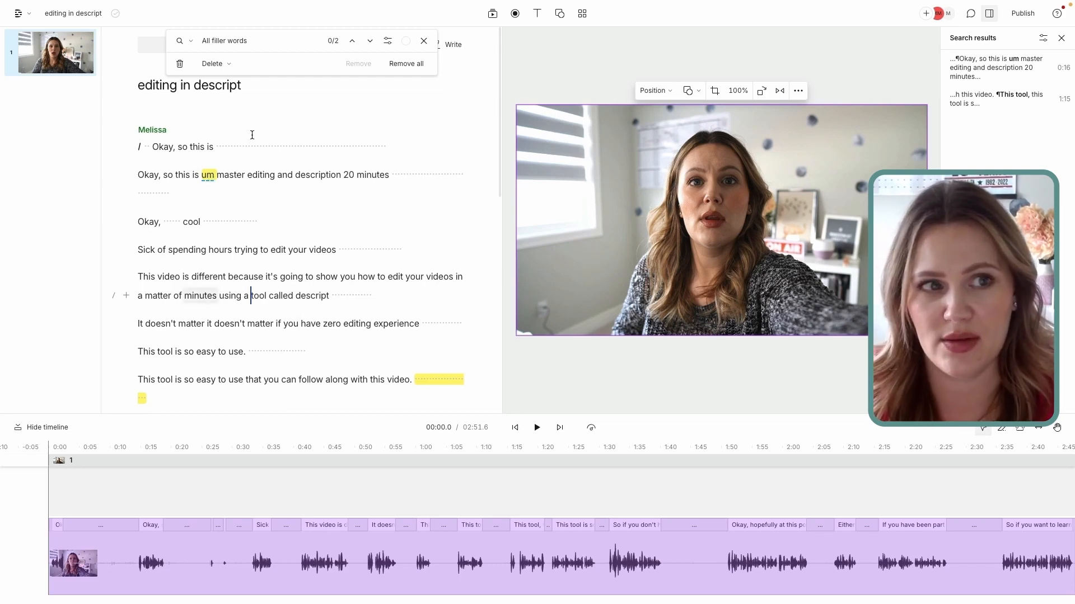
pyautogui.click(407, 64)
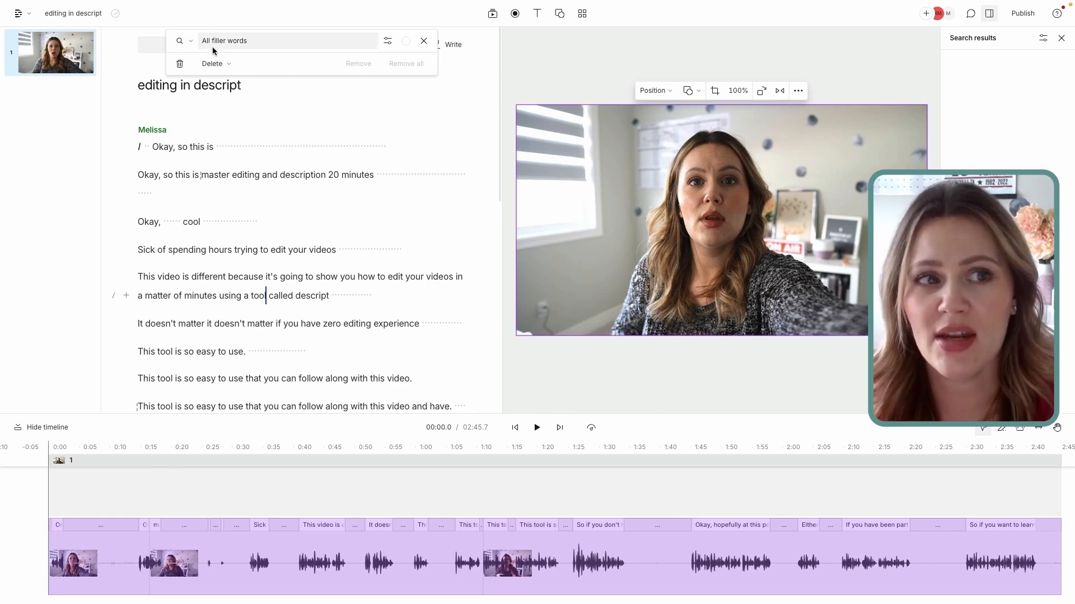
# - Shorten all word gaps of 2 seconds or more to 1 second and close the script search
pyautogui.click(183, 41)
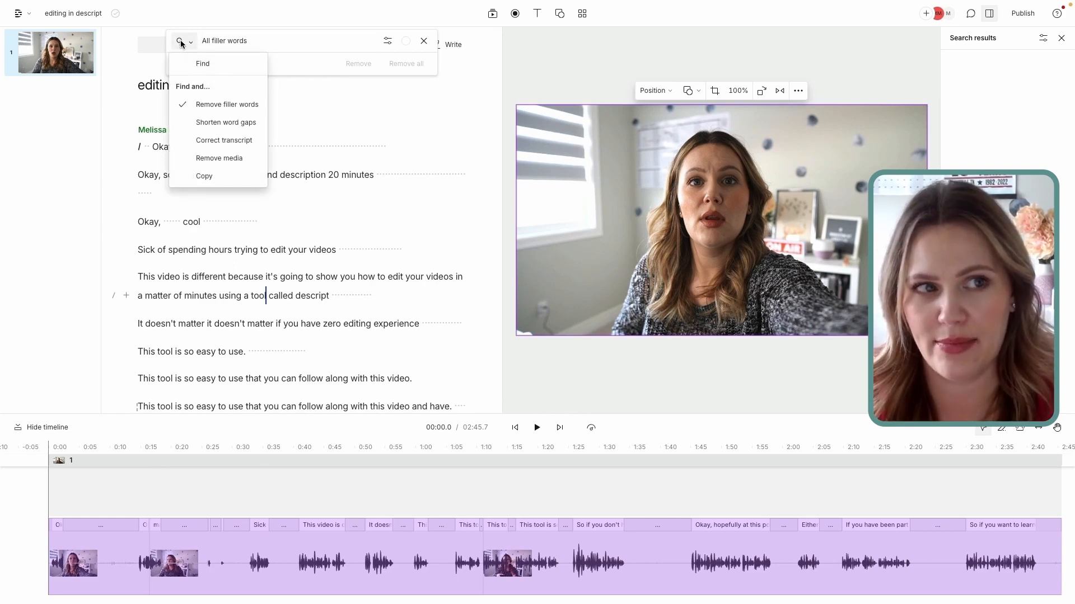
pyautogui.click(227, 123)
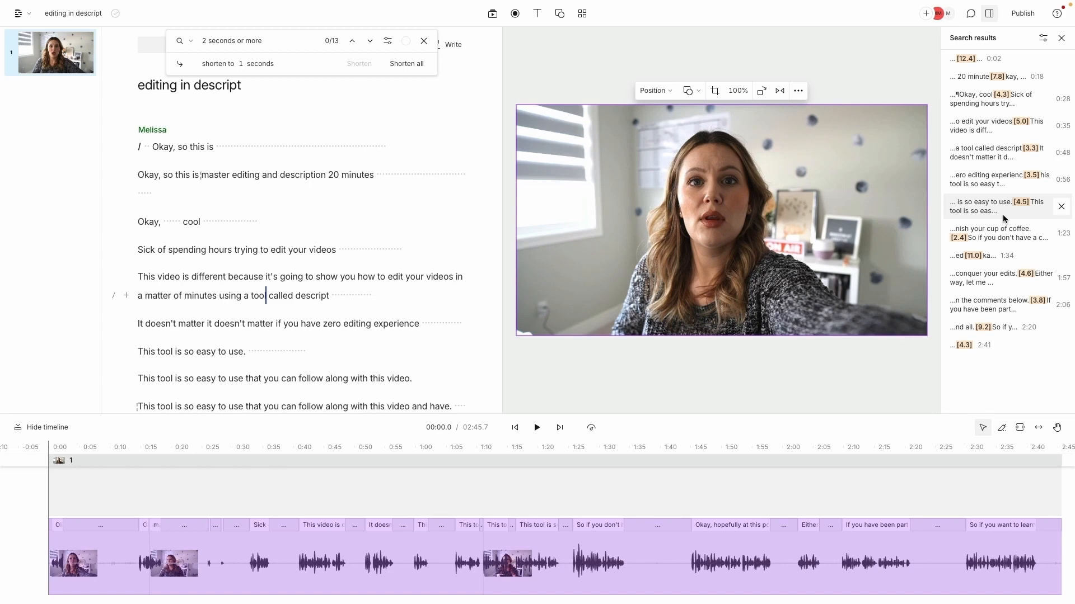
pyautogui.click(401, 63)
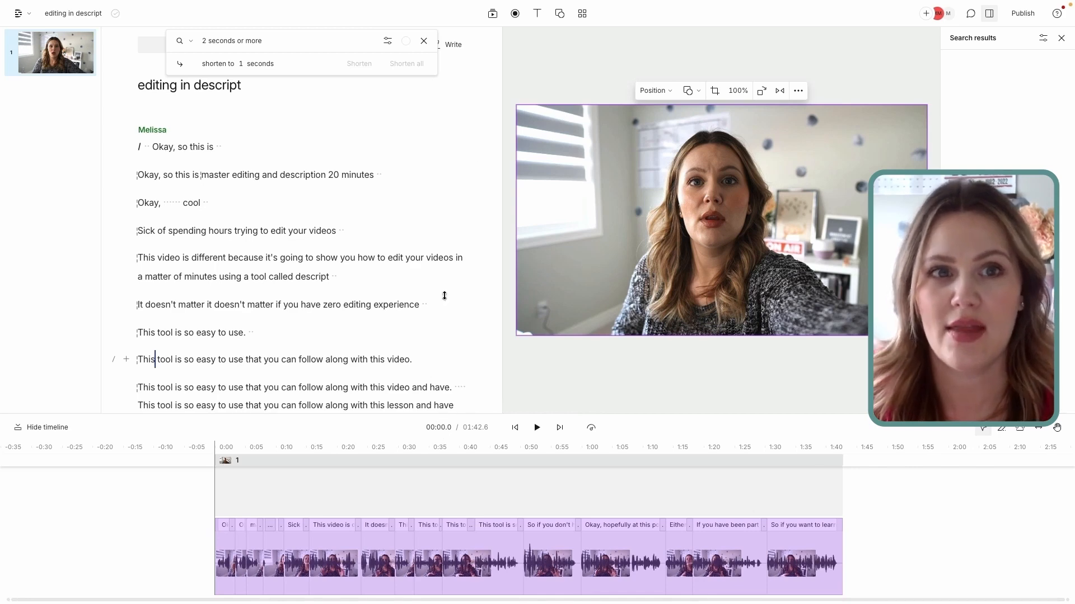
pyautogui.click(424, 42)
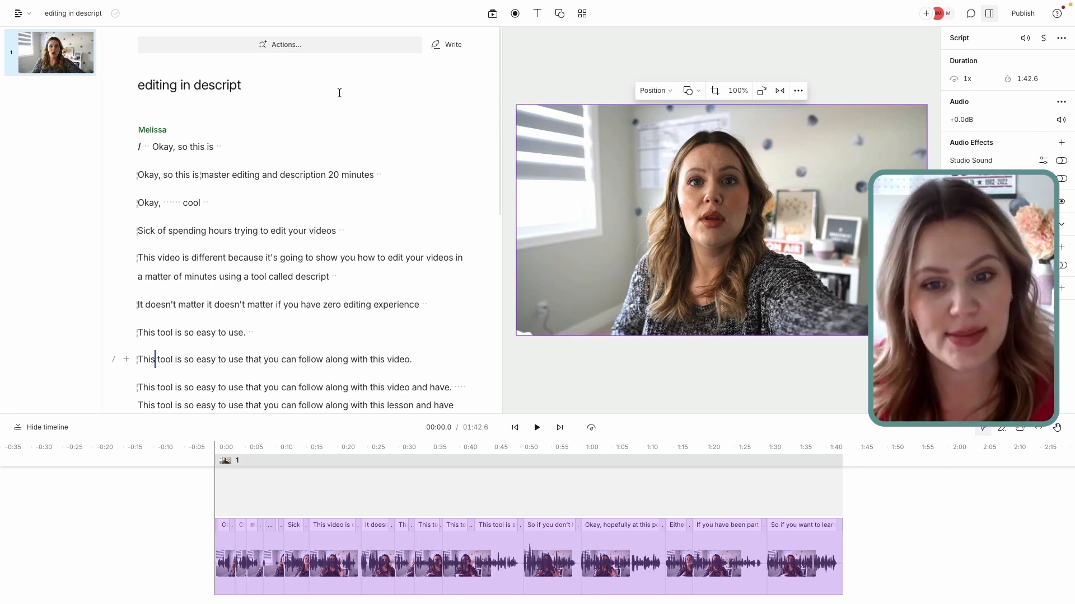
# - Play the edited video from the start of the script through the first few seconds to check the opening
pyautogui.scroll(-1, 219, 230)
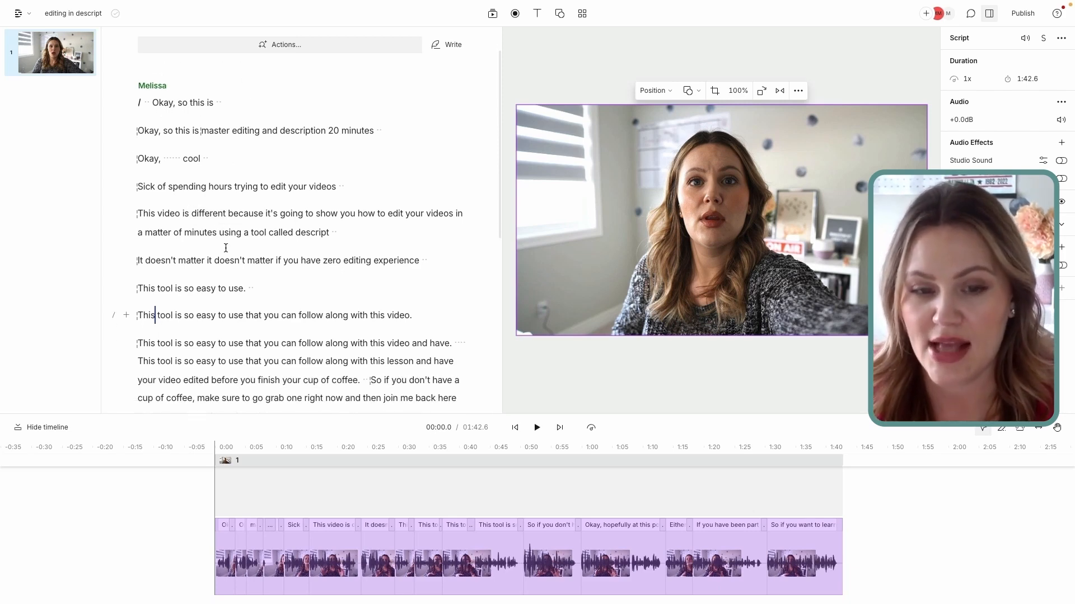
pyautogui.scroll(2, 244, 242)
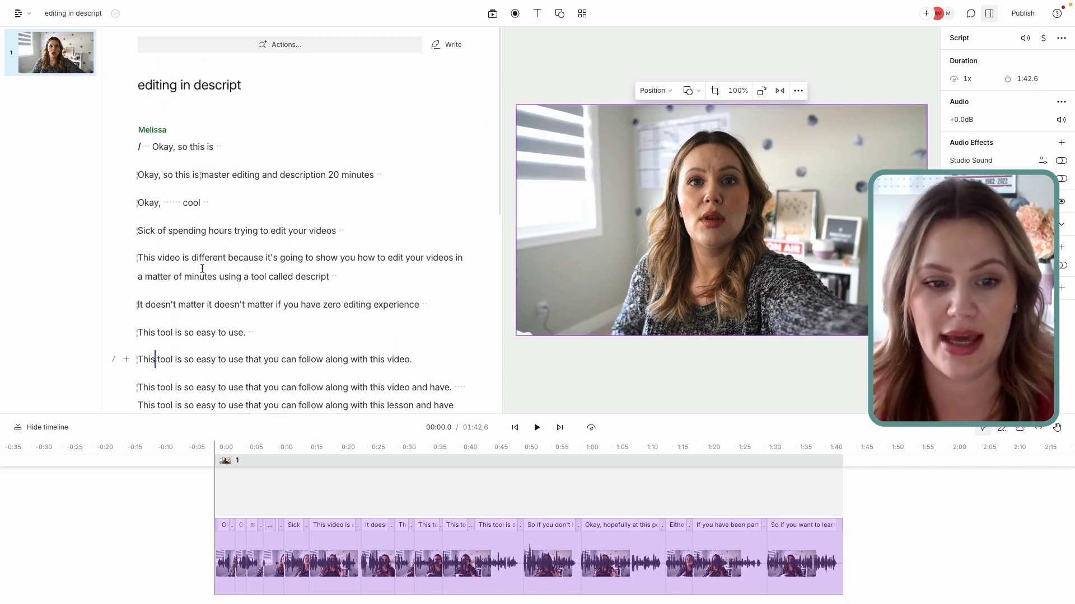
pyautogui.click(142, 145)
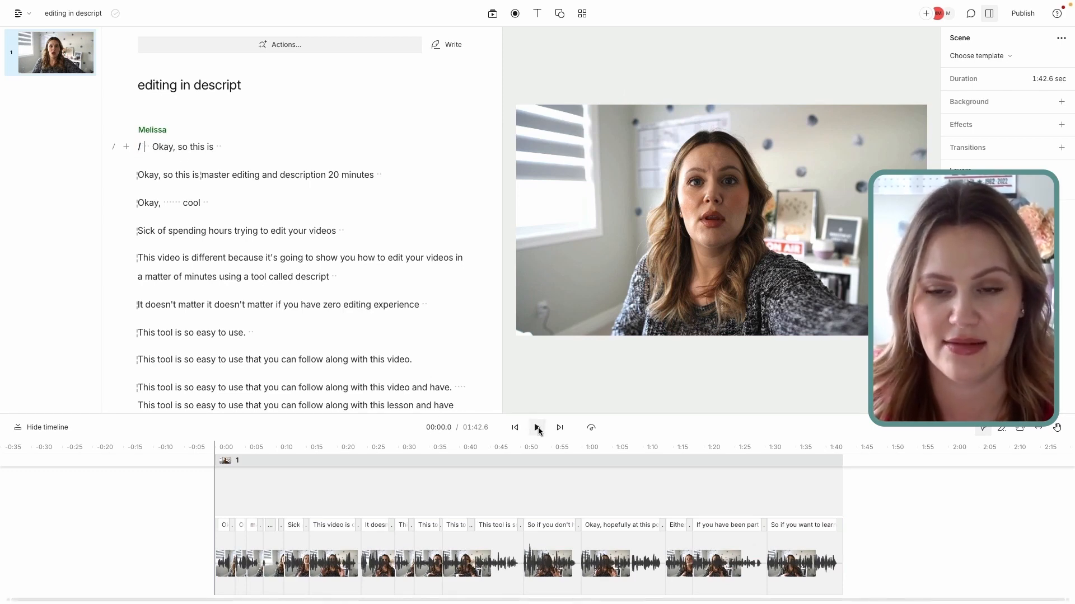
pyautogui.click(536, 427)
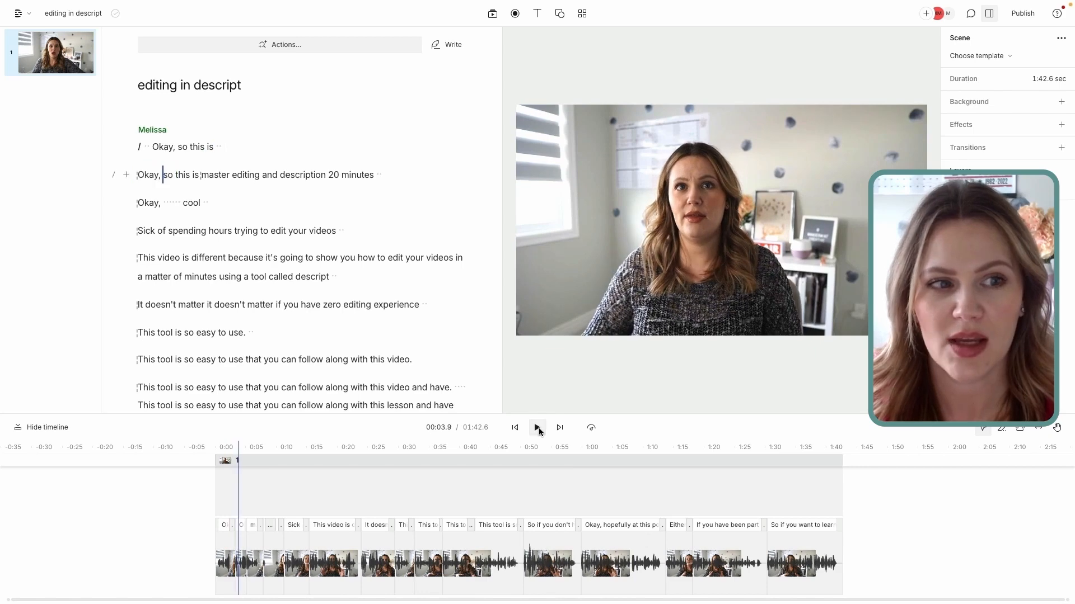
pyautogui.click(537, 428)
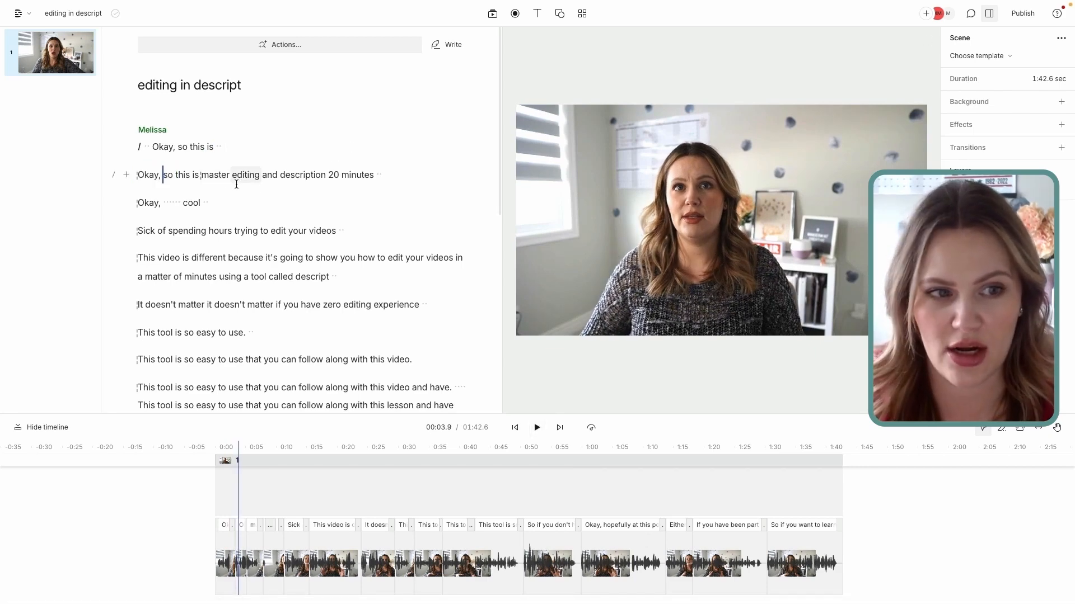
# - Ignore the three false-start paragraphs at the beginning of the script, from "Okay, so this is" through "Okay, cool"
pyautogui.moveTo(213, 202); pyautogui.dragTo(141, 146)
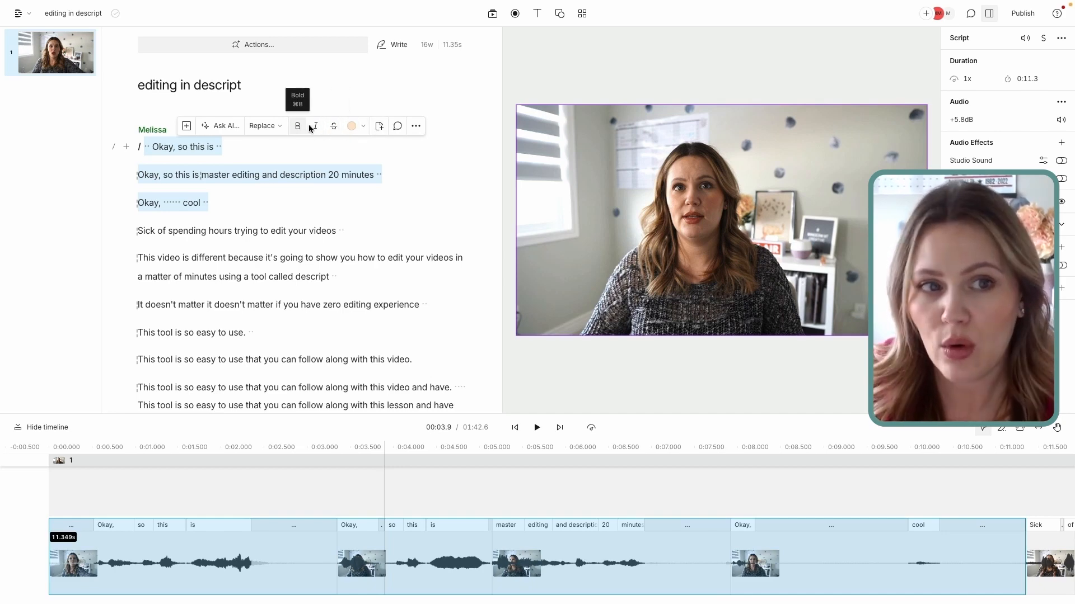
pyautogui.click(278, 126)
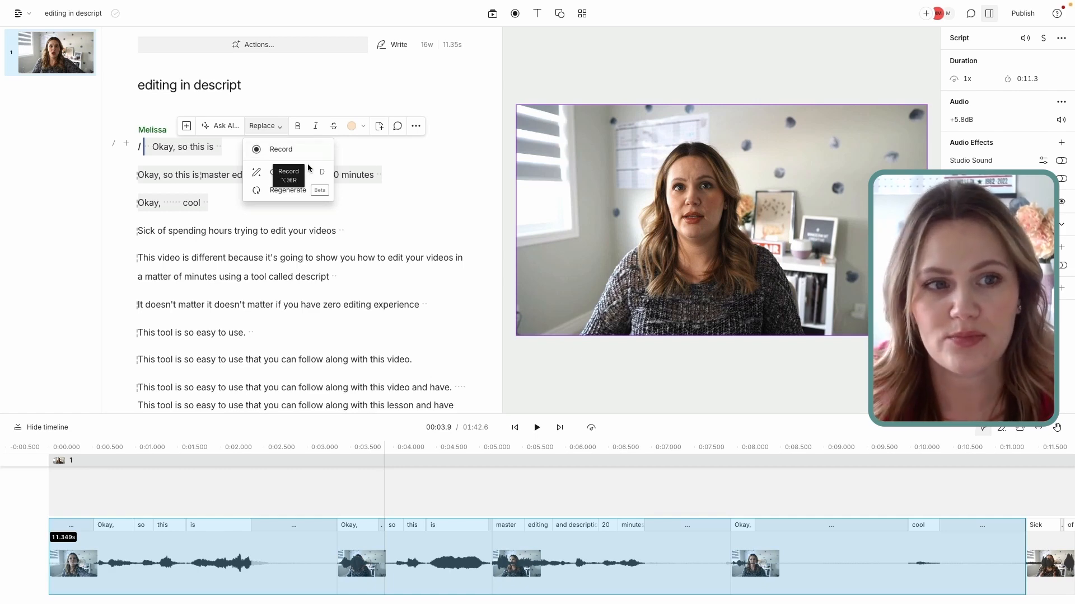
pyautogui.click(414, 126)
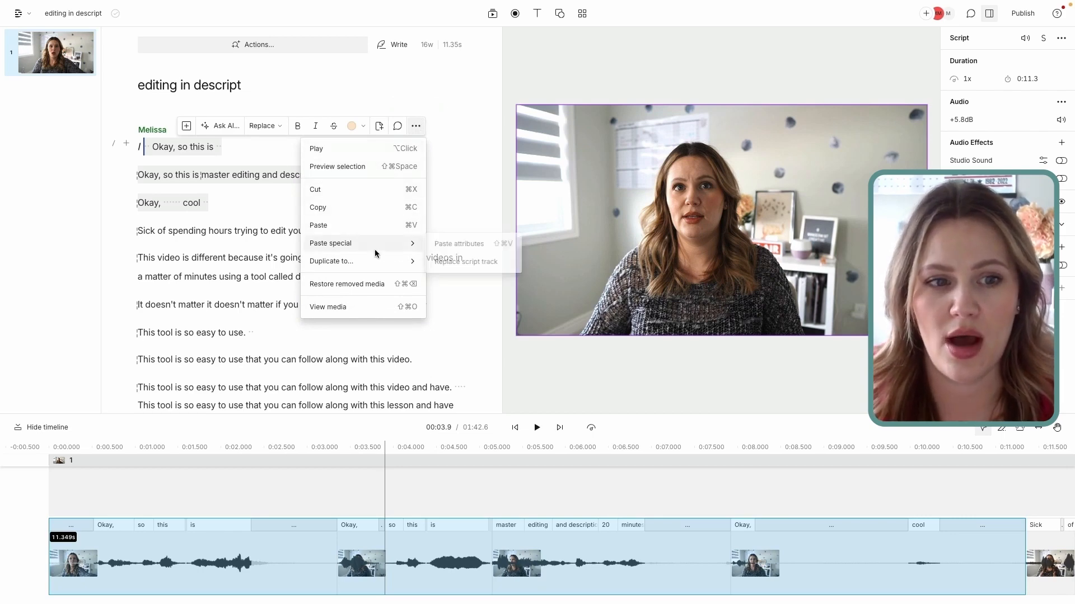
pyautogui.moveTo(366, 265)
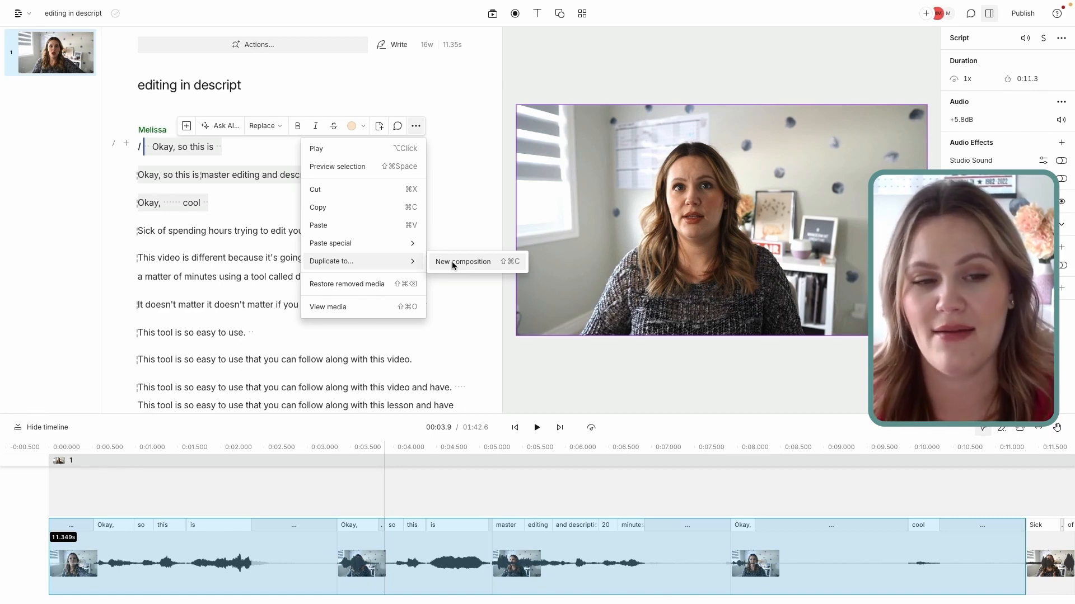
pyautogui.click(219, 193)
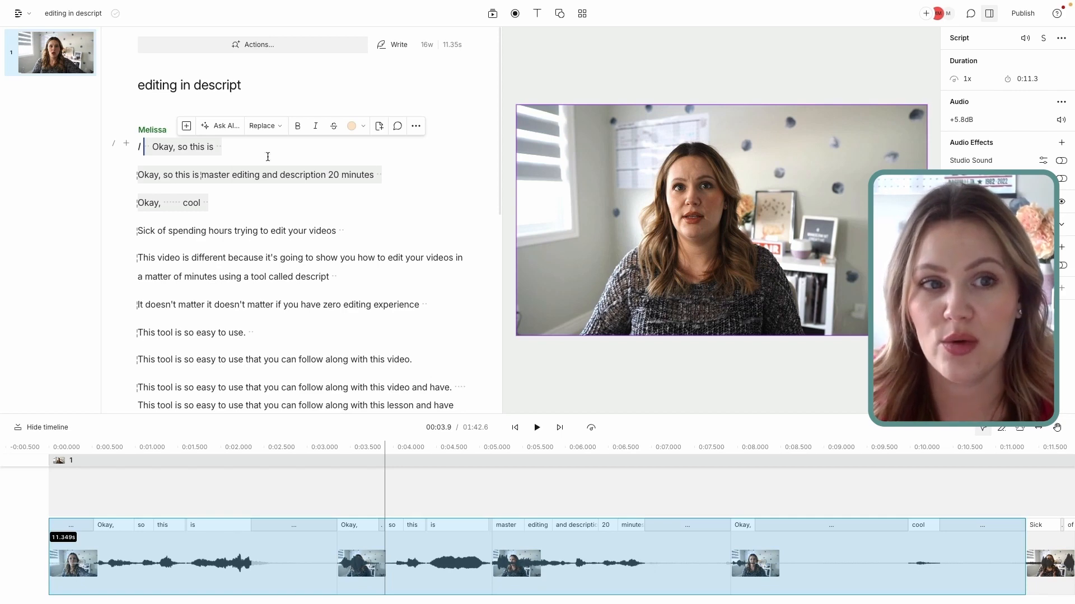
pyautogui.click(334, 129)
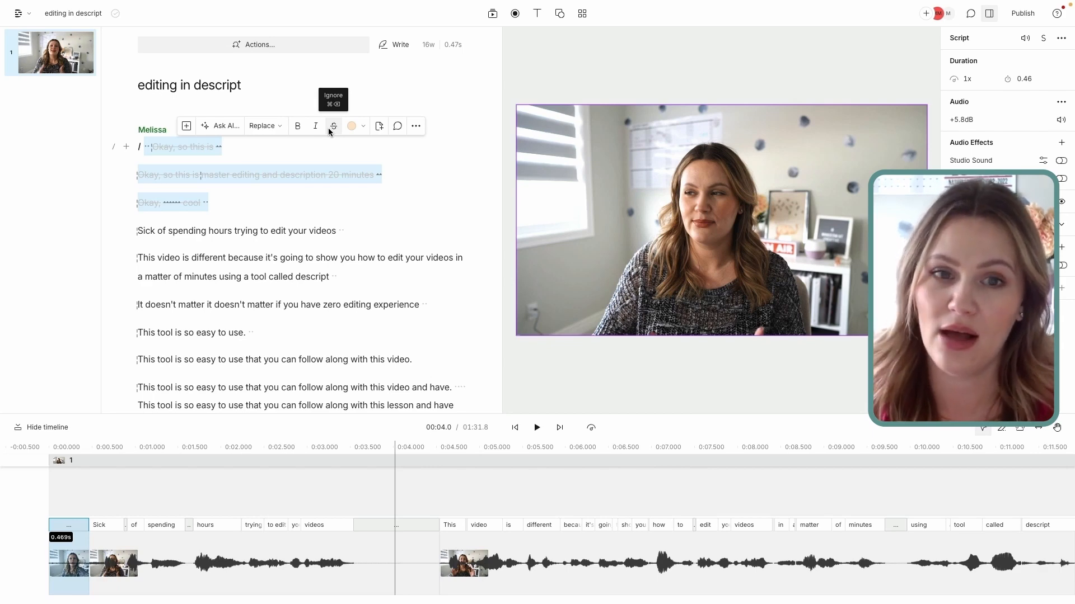
# - Try deleting the three struck-through opening paragraphs from the script entirely, and undo the deletion
pyautogui.click(224, 205)
pyautogui.moveTo(223, 205); pyautogui.dragTo(144, 145)
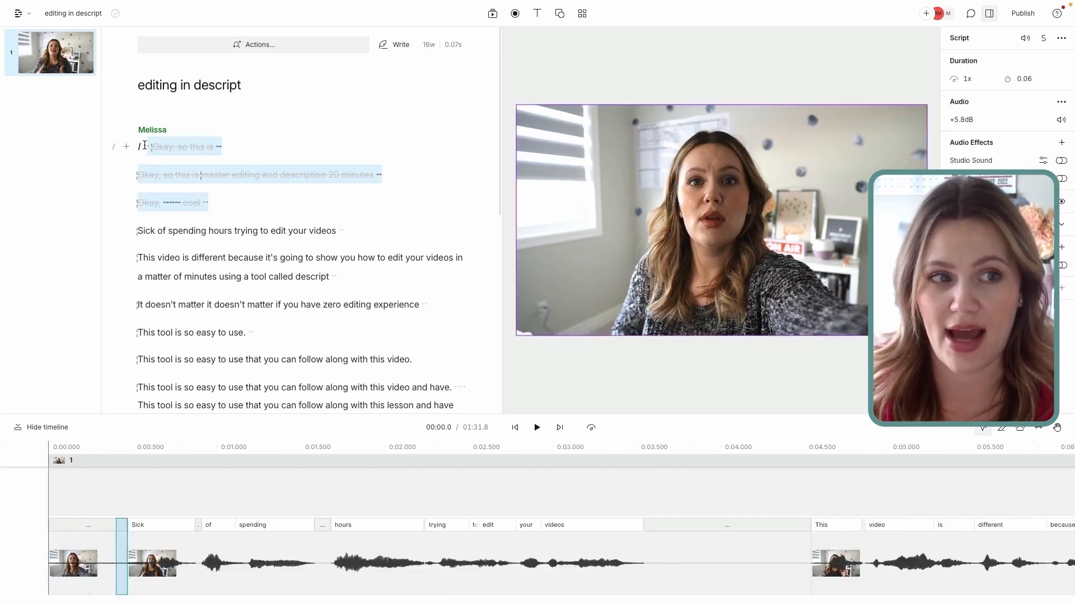
pyautogui.press('BackSpace')
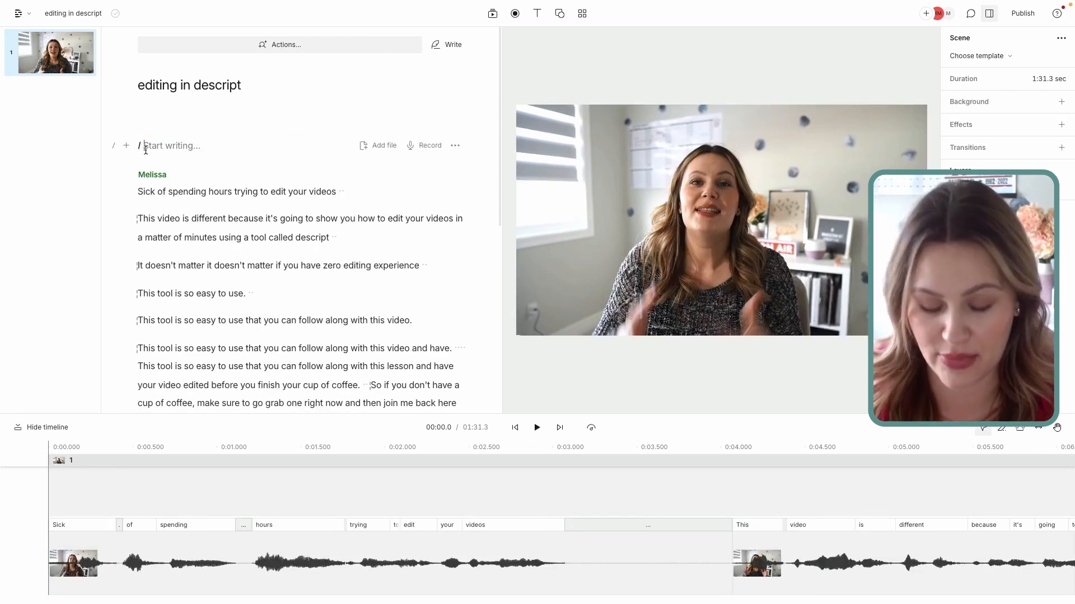
pyautogui.hotkey('ctrl', 'z')
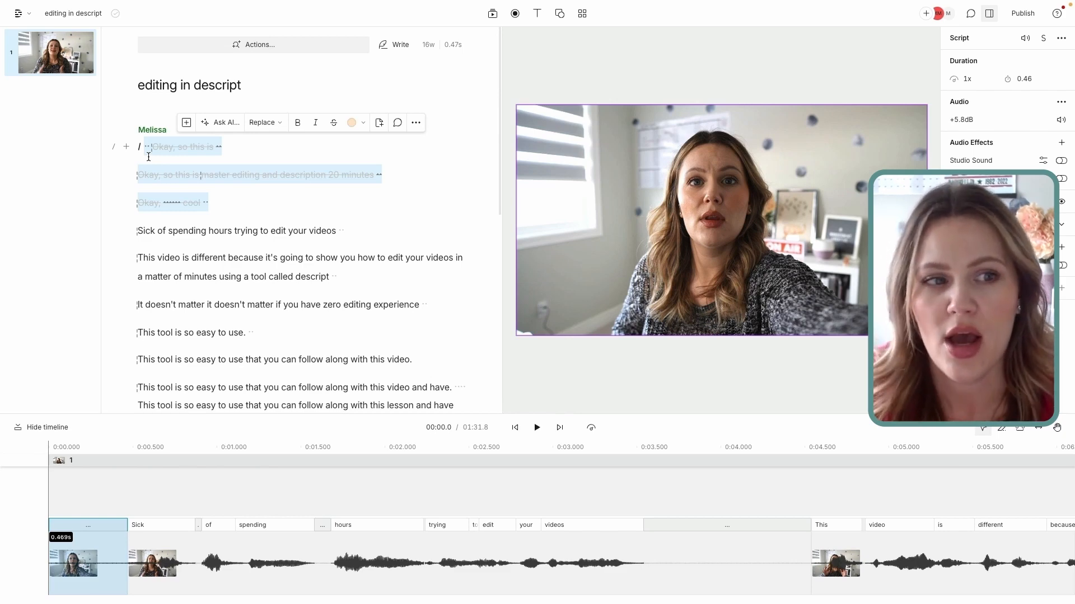
# - Ignore the leftover gap among the struck-through opening paragraphs and play the video from the start through "edit your videos"
pyautogui.click(330, 120)
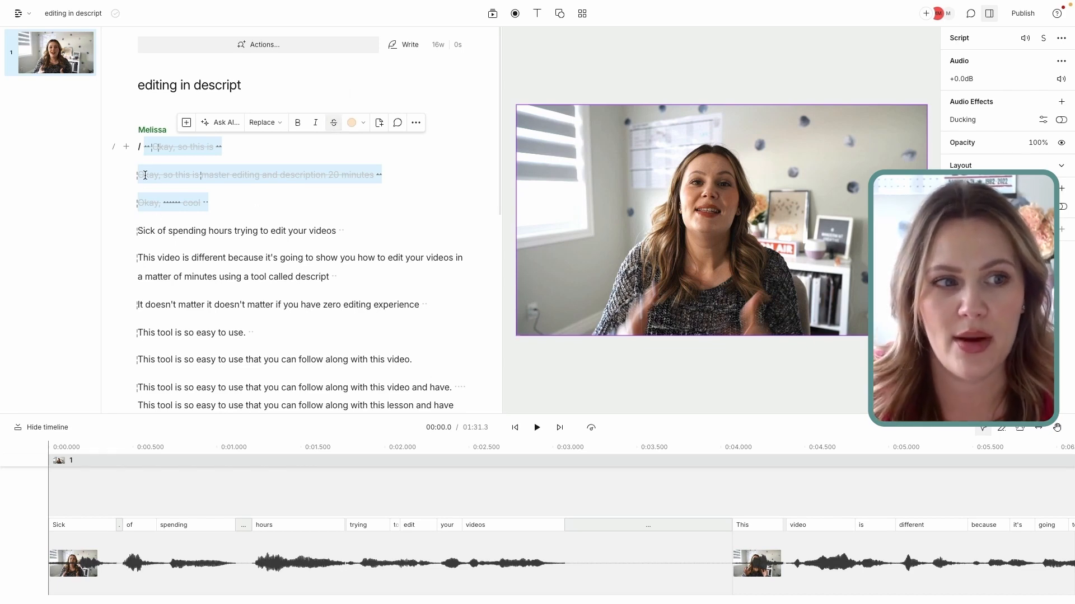
pyautogui.click(138, 230)
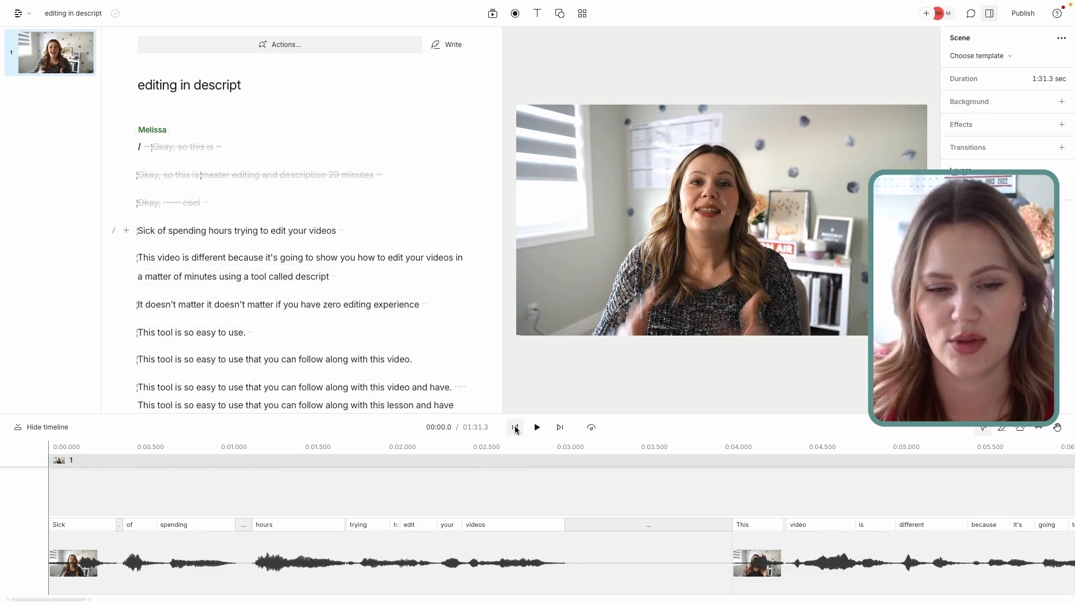
pyautogui.click(536, 429)
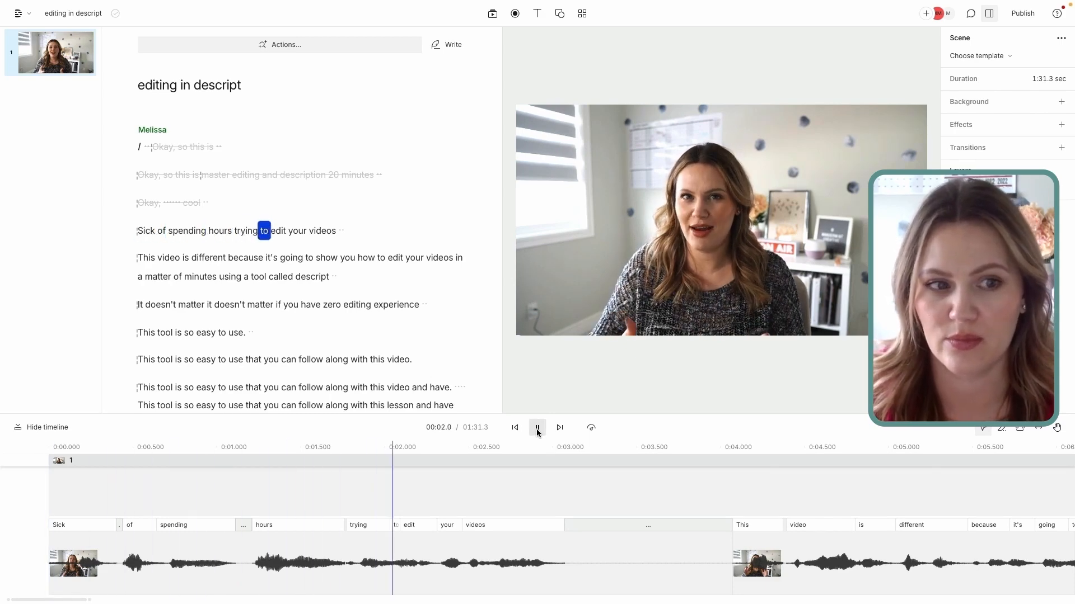
pyautogui.click(537, 429)
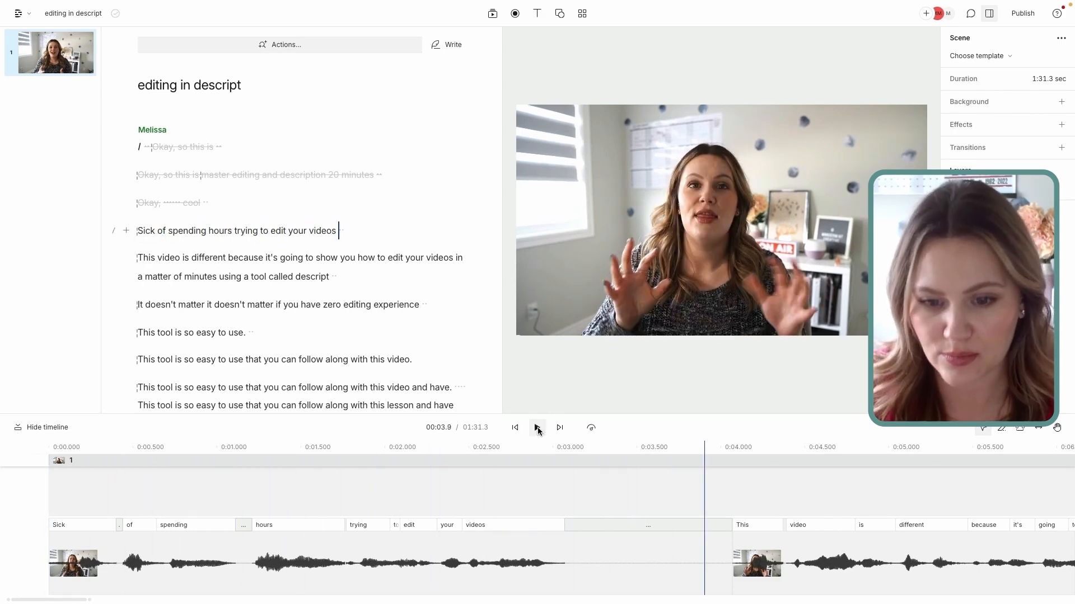
# - Try deleting the whole word gap after "trying to edit your videos" in the script, and undo the deletion
pyautogui.click(339, 232)
pyautogui.moveTo(339, 233); pyautogui.dragTo(339, 232)
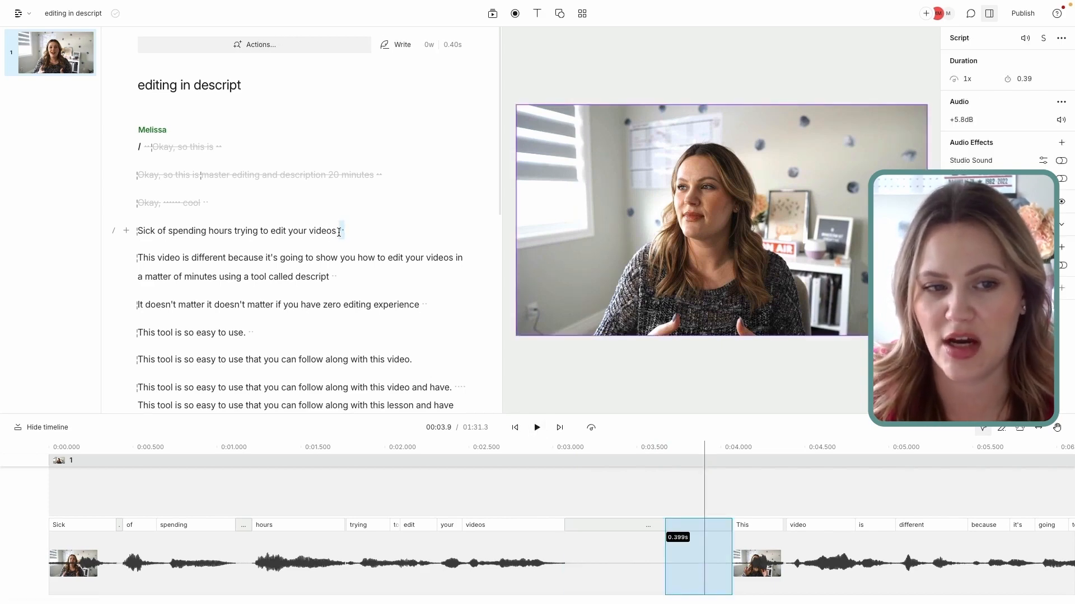
pyautogui.click(343, 231)
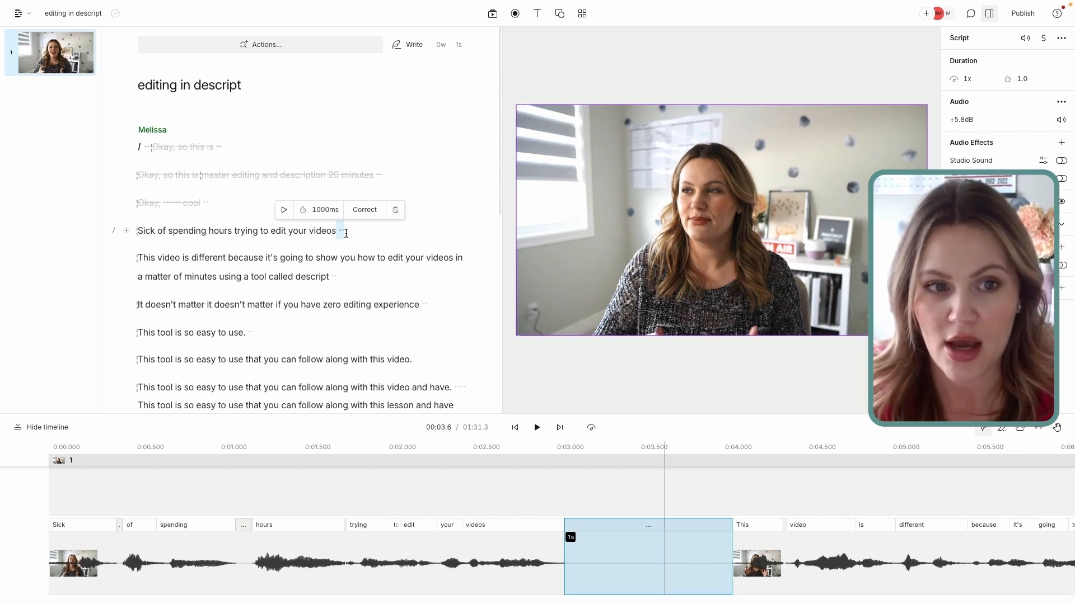
pyautogui.press('BackSpace')
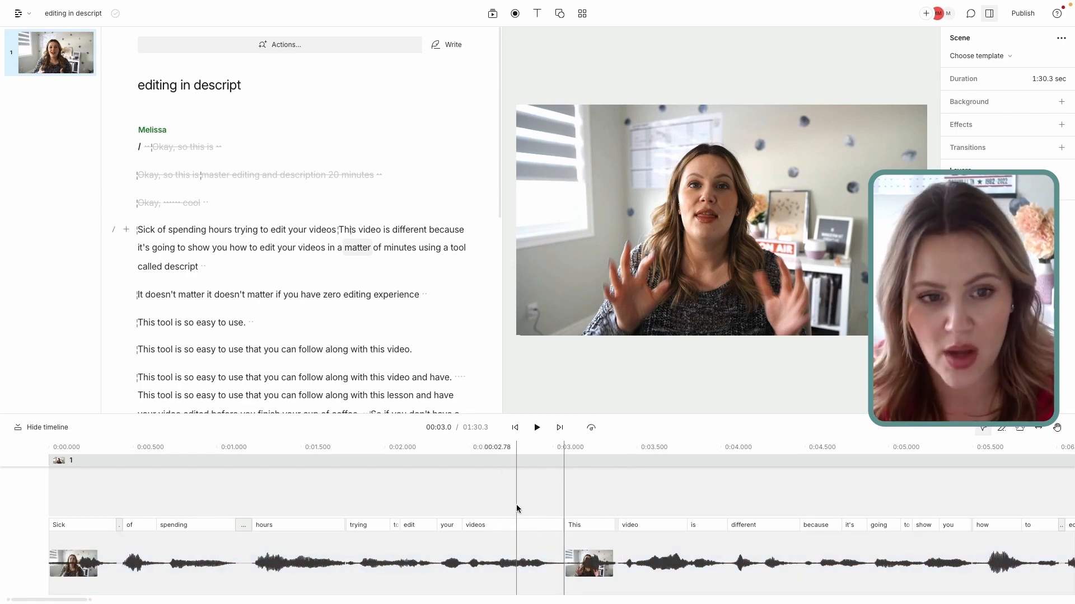
pyautogui.hotkey('ctrl', 'z')
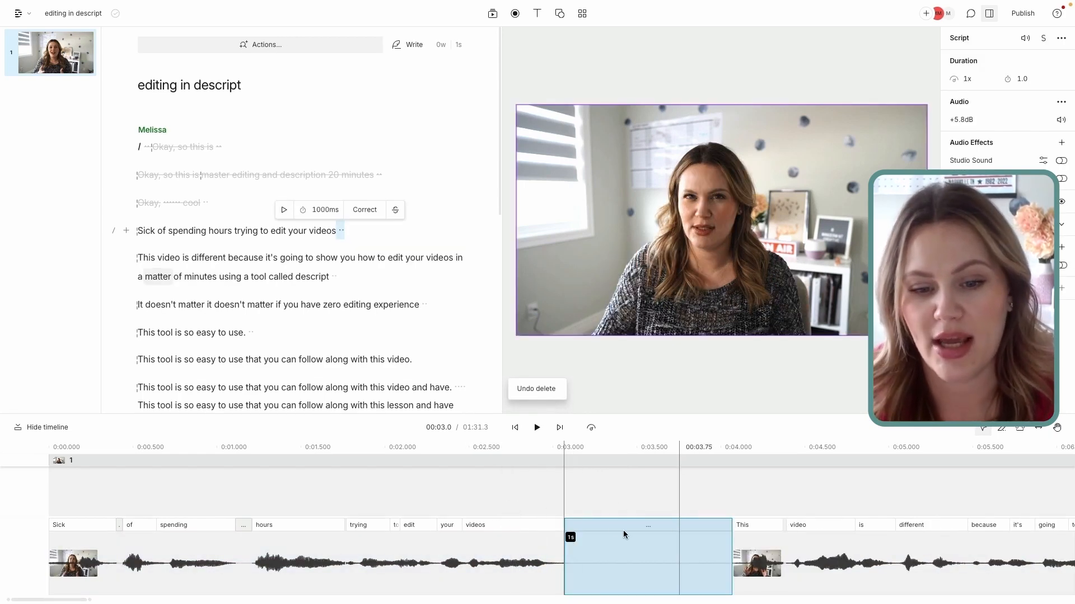
# - Trim the end of the first timeline clip so only a sliver of the gap remains between "videos" and "This"
pyautogui.click(729, 554)
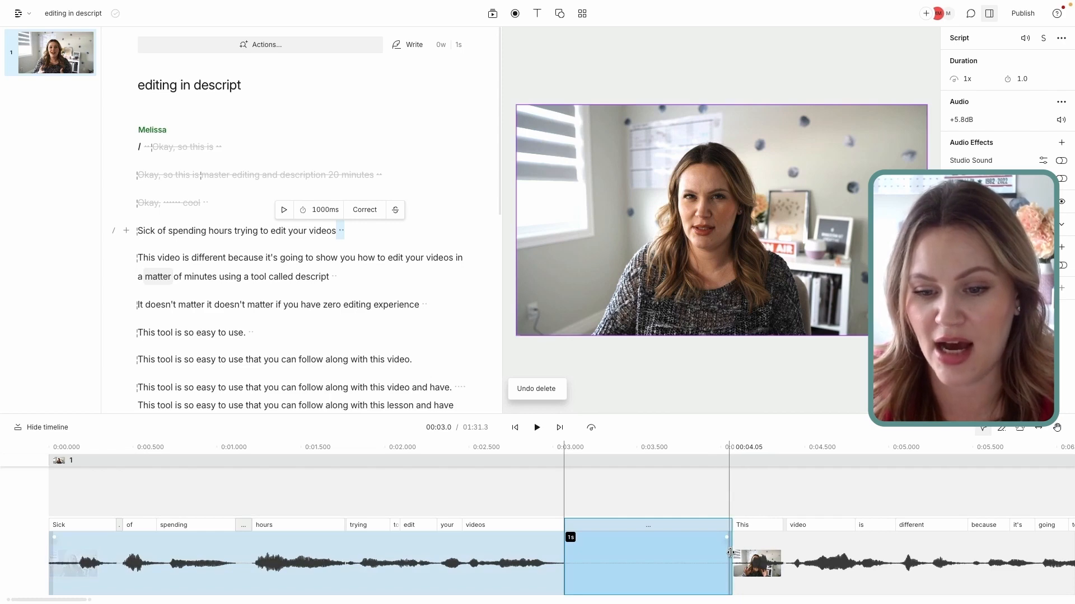
pyautogui.moveTo(728, 554); pyautogui.dragTo(579, 556)
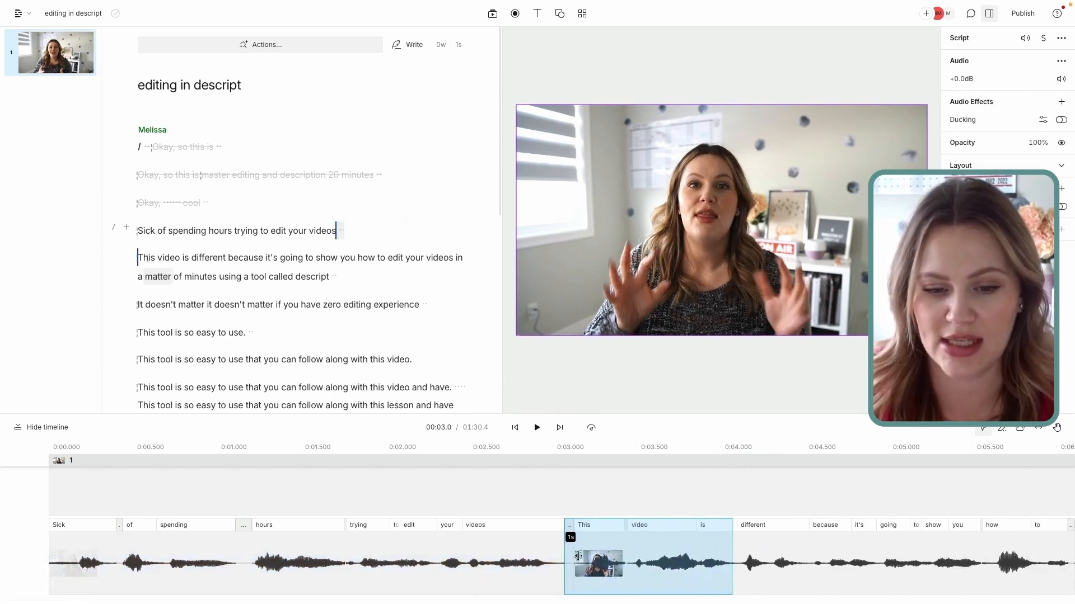
pyautogui.click(548, 499)
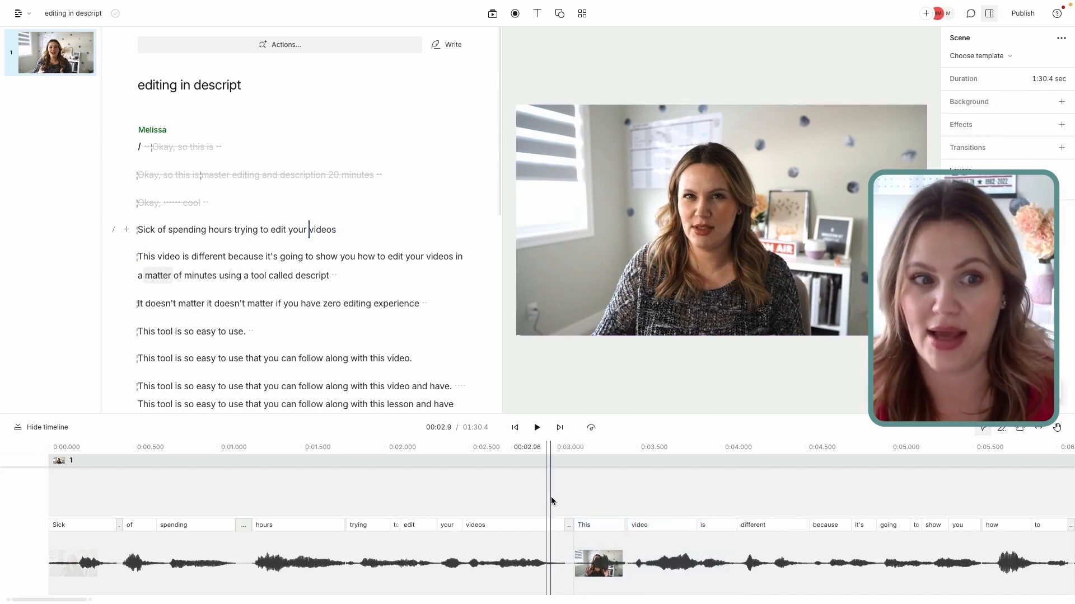
pyautogui.click(580, 556)
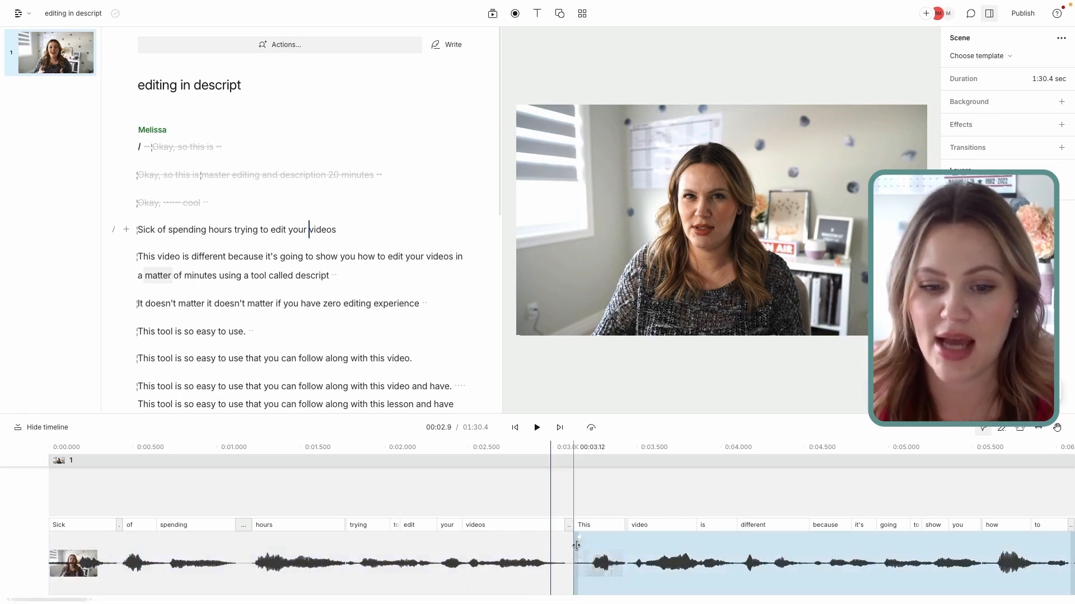
pyautogui.click(572, 545)
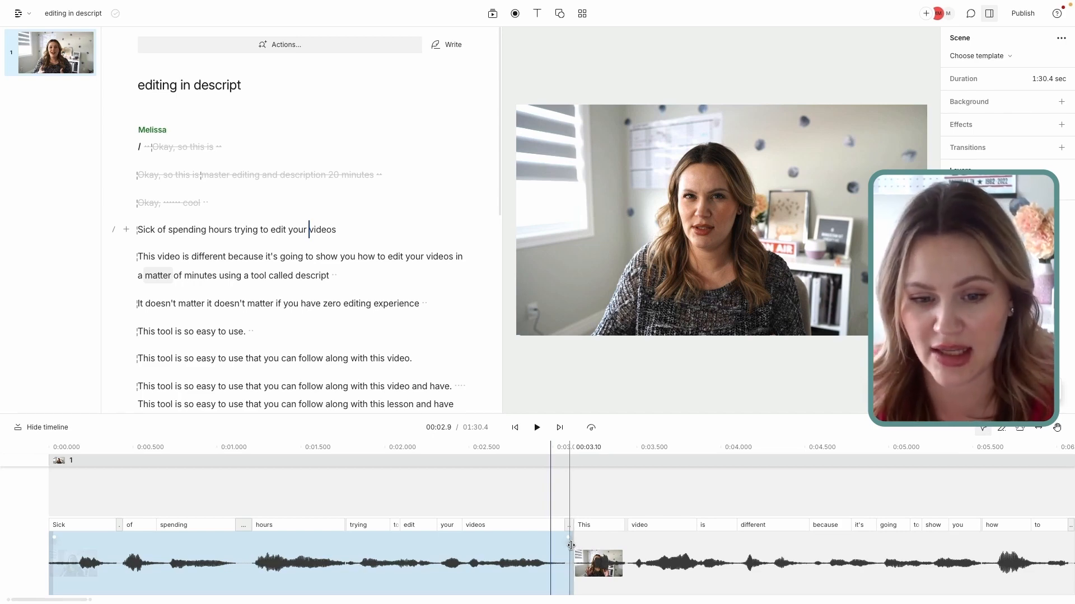
pyautogui.moveTo(571, 548); pyautogui.dragTo(708, 549)
pyautogui.moveTo(610, 551); pyautogui.dragTo(572, 554)
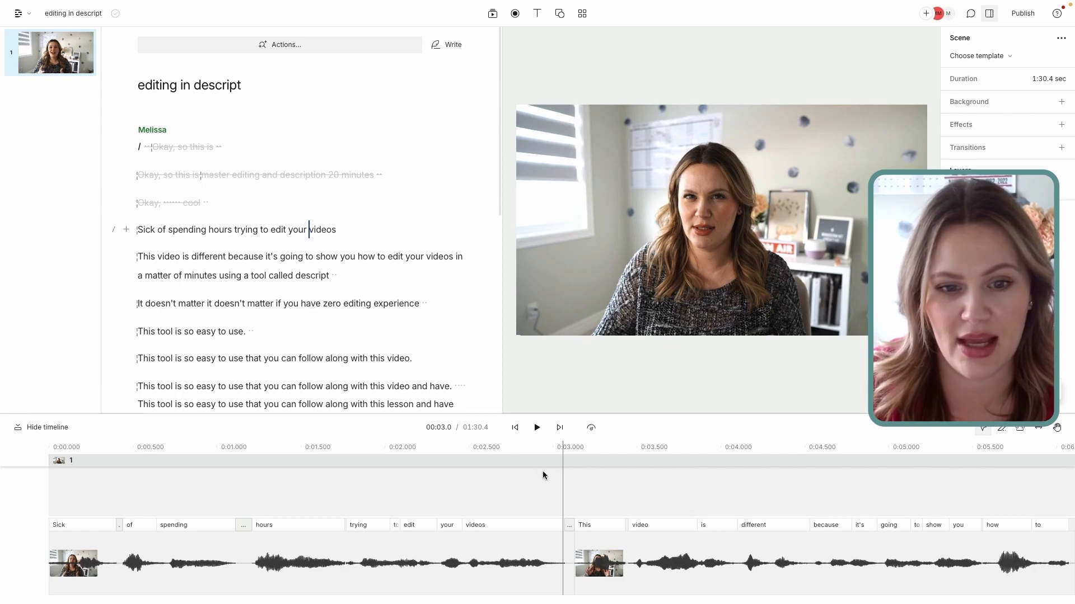
# - Play the video from the start through "a tool called descript" and trim most of the gap following it in the timeline
pyautogui.click(515, 428)
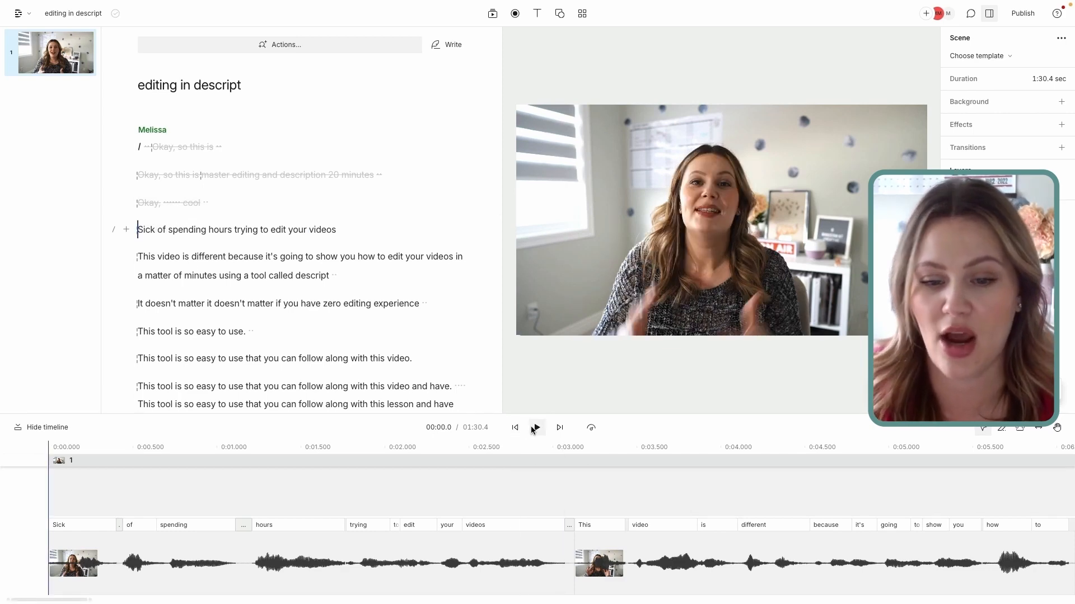
pyautogui.click(536, 429)
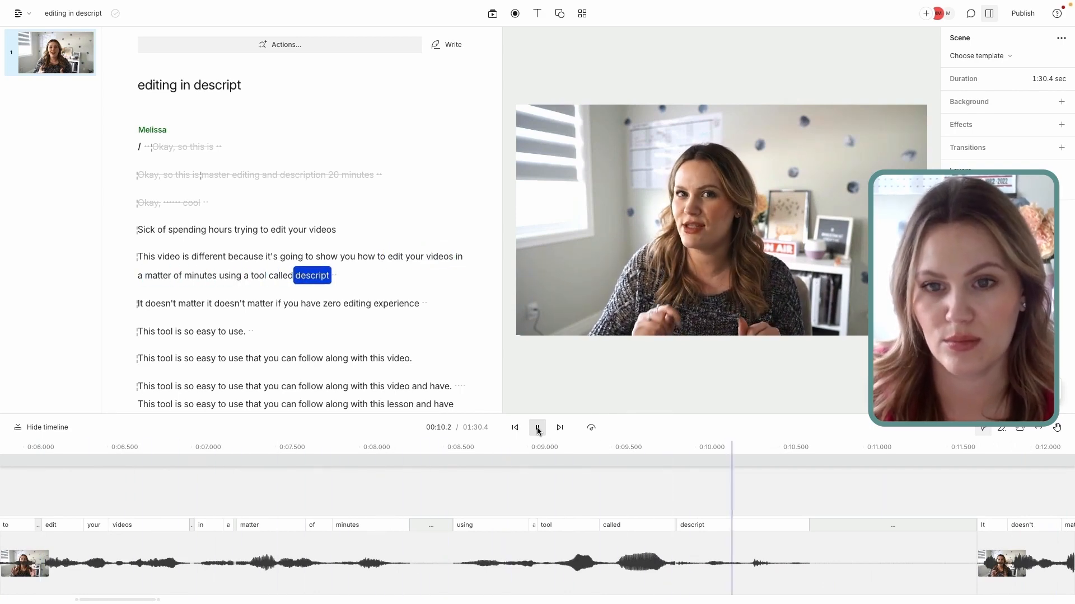
pyautogui.click(537, 429)
pyautogui.click(969, 548)
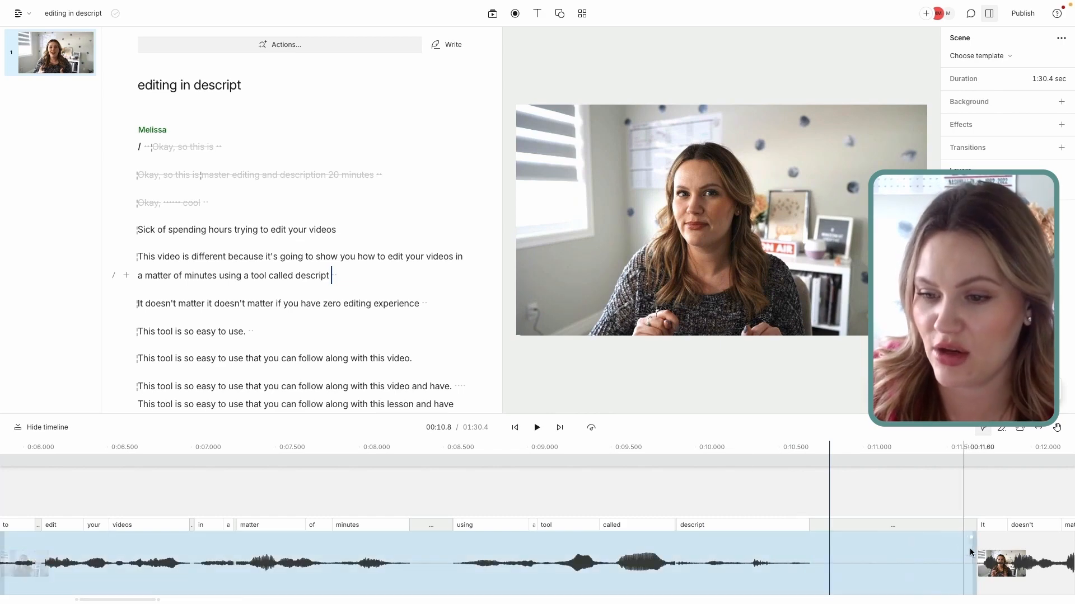
pyautogui.moveTo(976, 552); pyautogui.dragTo(819, 555)
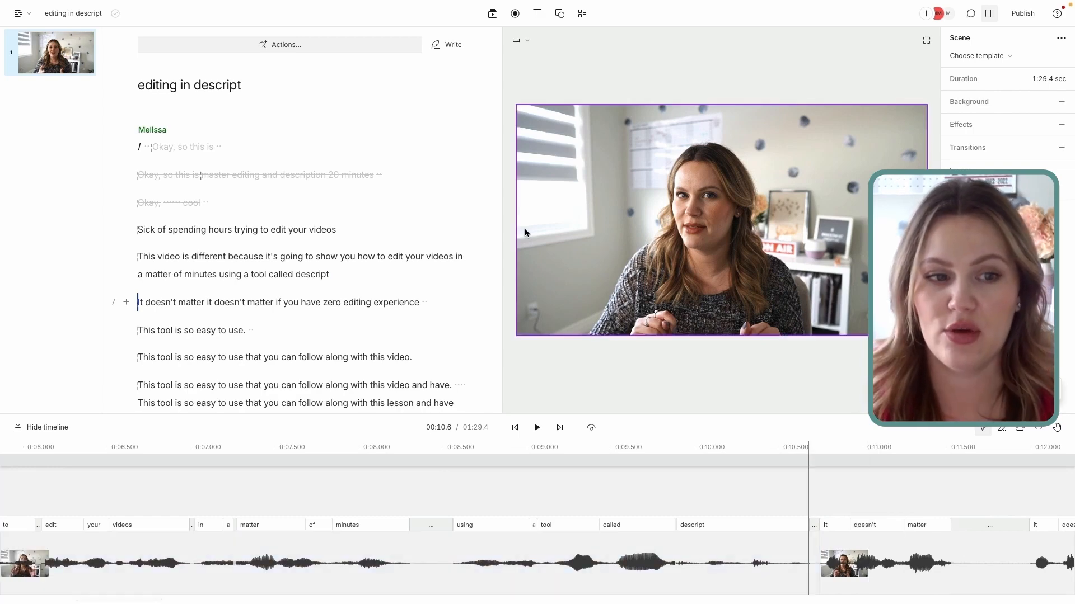
# - Ignore the three repeated takes from "This tool is so easy to use." through "follow along with this video and have."
pyautogui.scroll(-5, 350, 353)
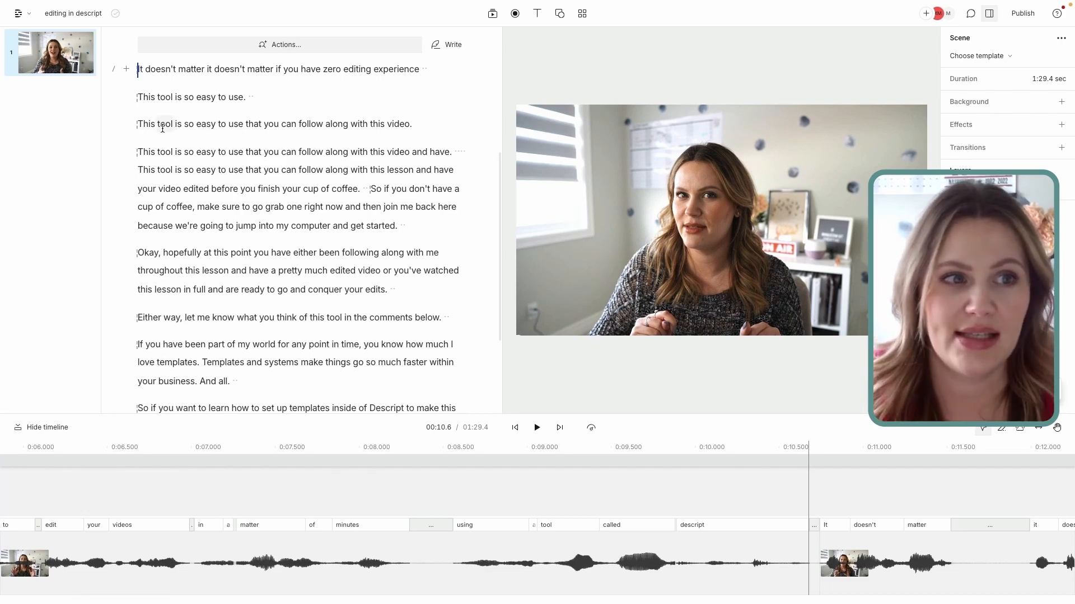
pyautogui.scroll(1, 163, 125)
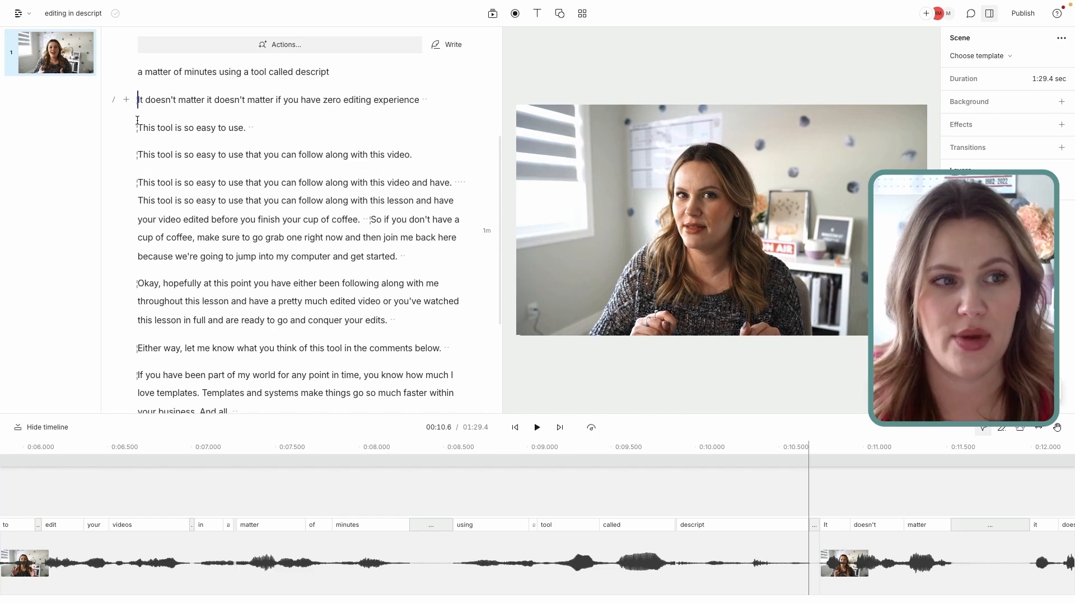
pyautogui.moveTo(138, 130); pyautogui.dragTo(357, 164)
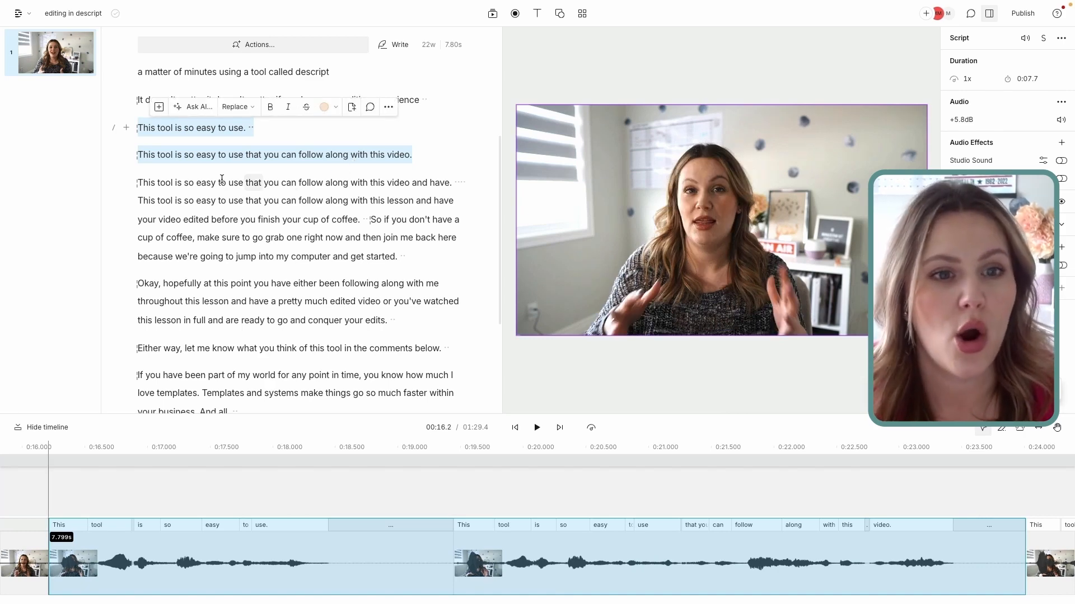
pyautogui.moveTo(138, 127); pyautogui.dragTo(176, 129)
pyautogui.moveTo(264, 136); pyautogui.dragTo(472, 183)
pyautogui.press('Delete')
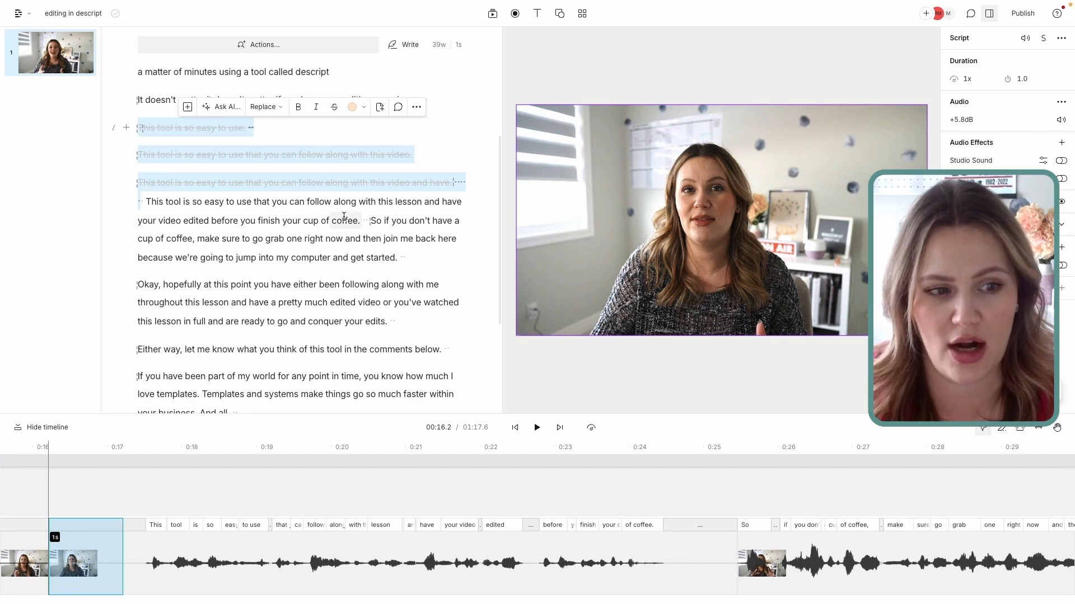
pyautogui.scroll(-5, 268, 280)
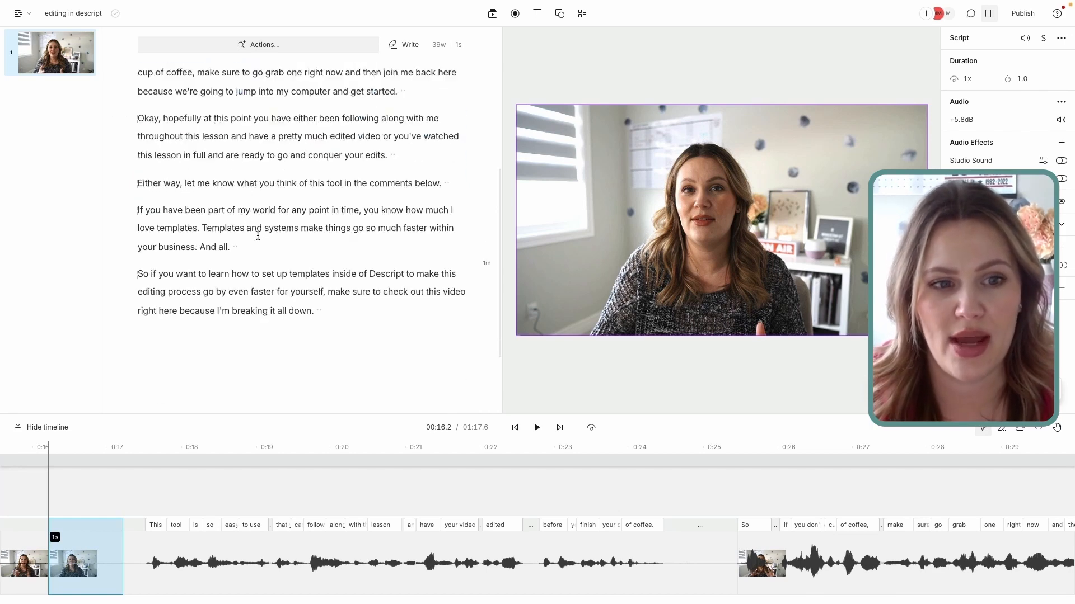
pyautogui.scroll(10, 250, 288)
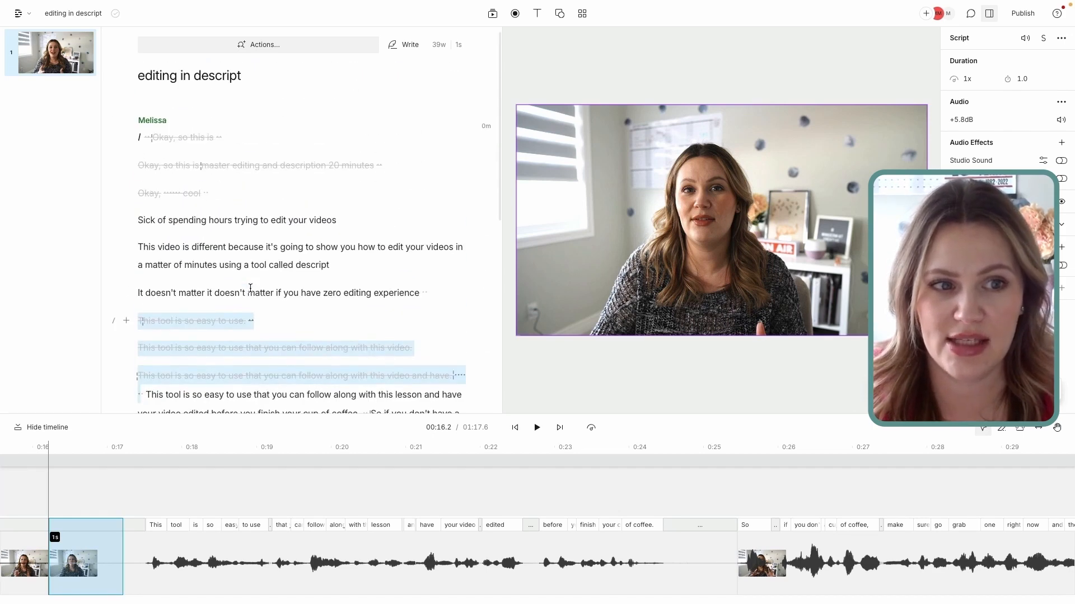
pyautogui.scroll(-2, 235, 280)
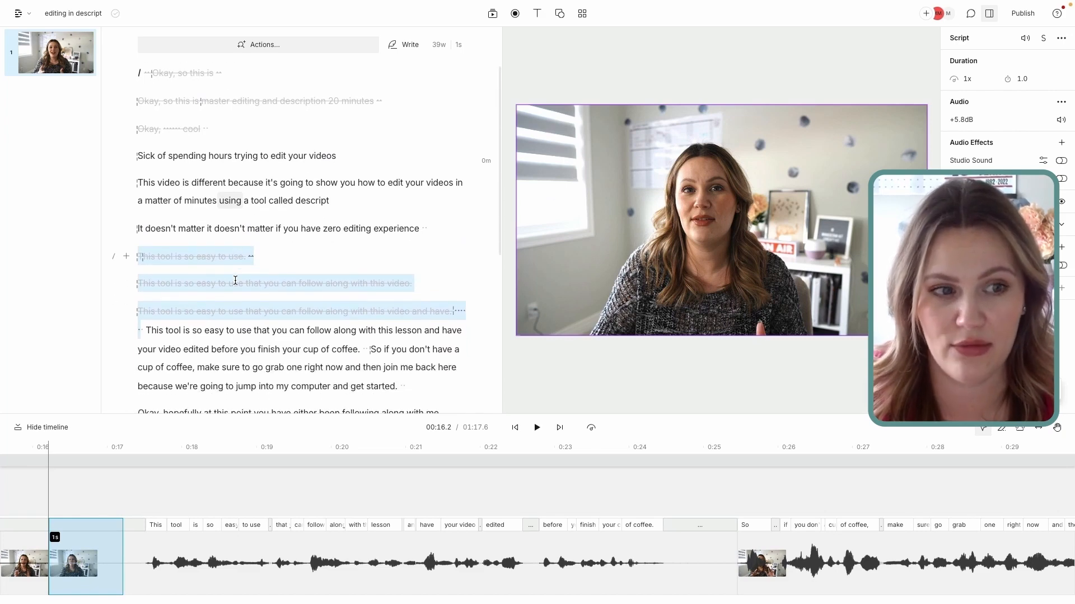
pyautogui.scroll(2, 235, 279)
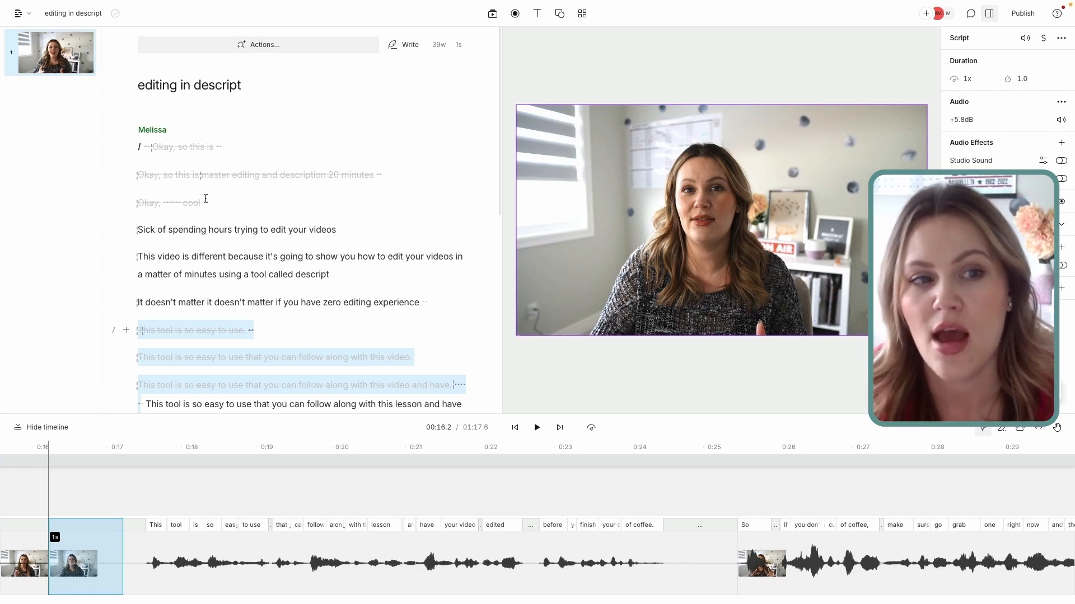
# - Insert a scene break in the script right before "Templates and systems make things go so much faster within your business."
pyautogui.scroll(-5, 202, 213)
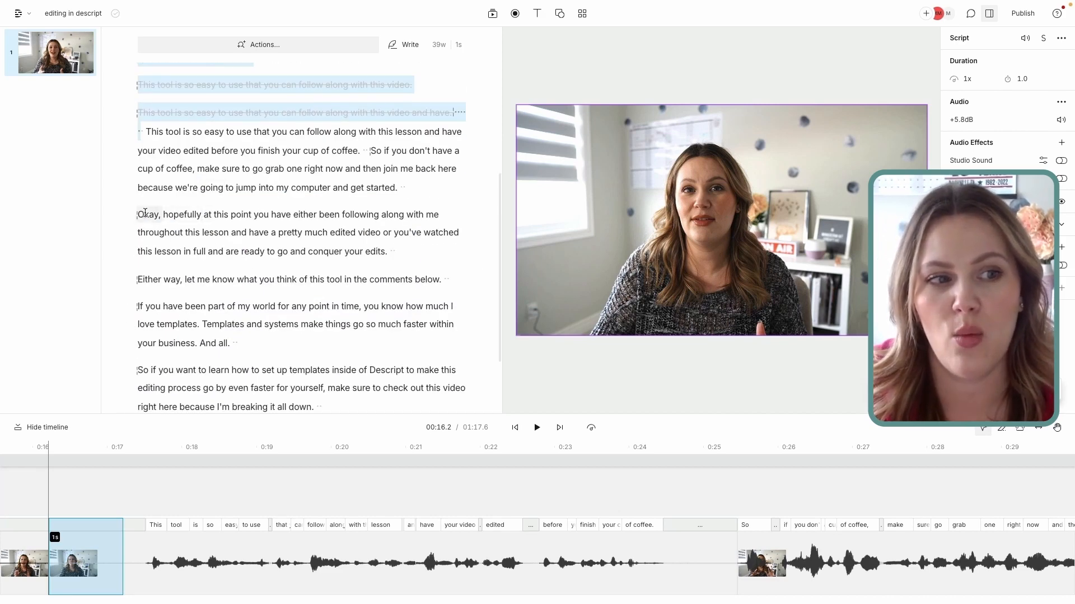
pyautogui.click(137, 215)
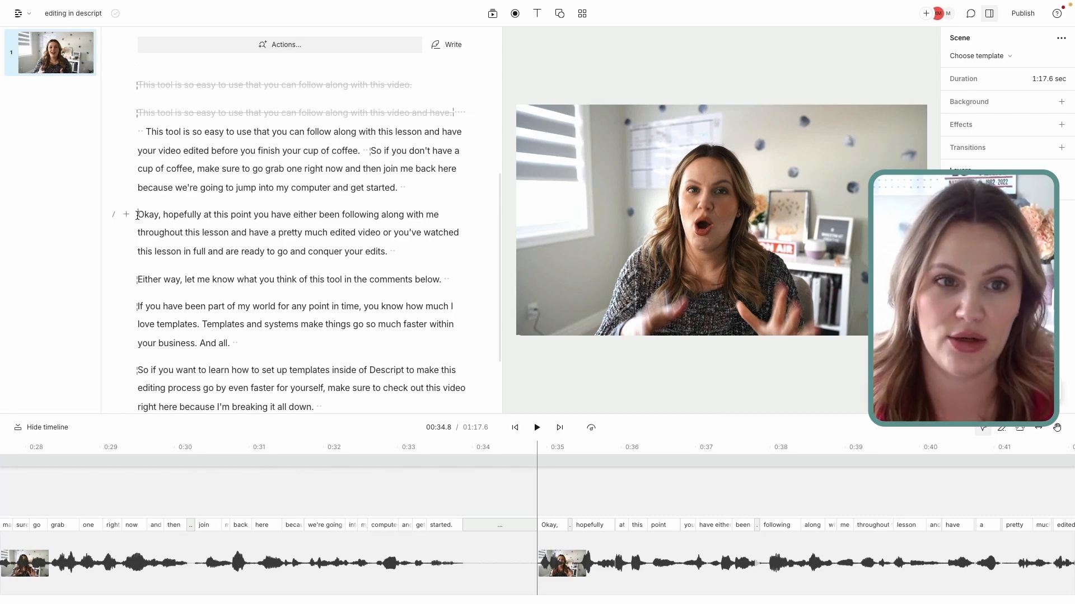
pyautogui.scroll(5, 137, 214)
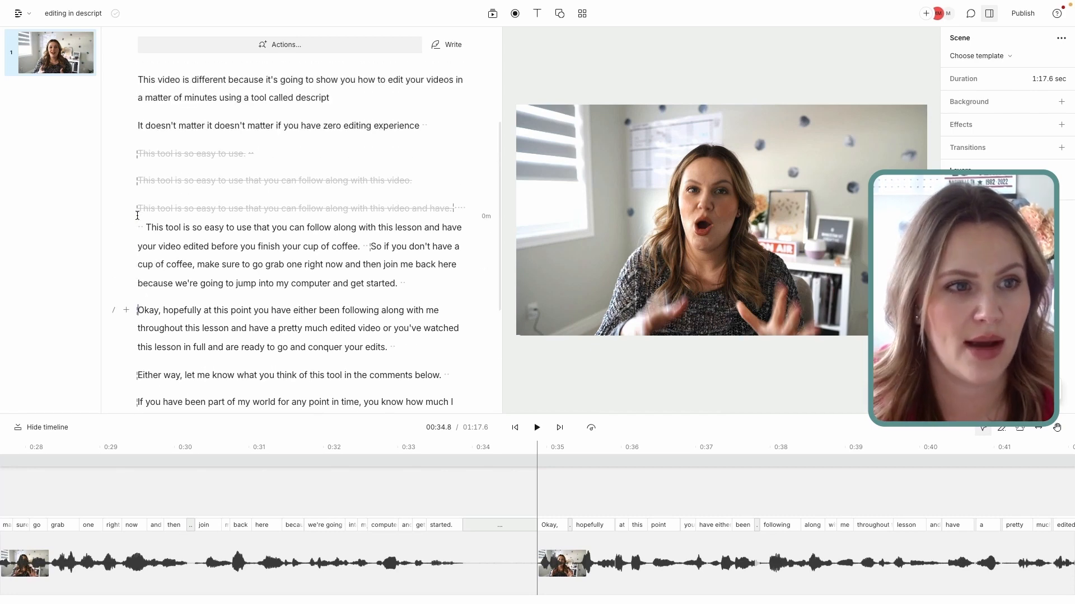
pyautogui.scroll(-4, 137, 223)
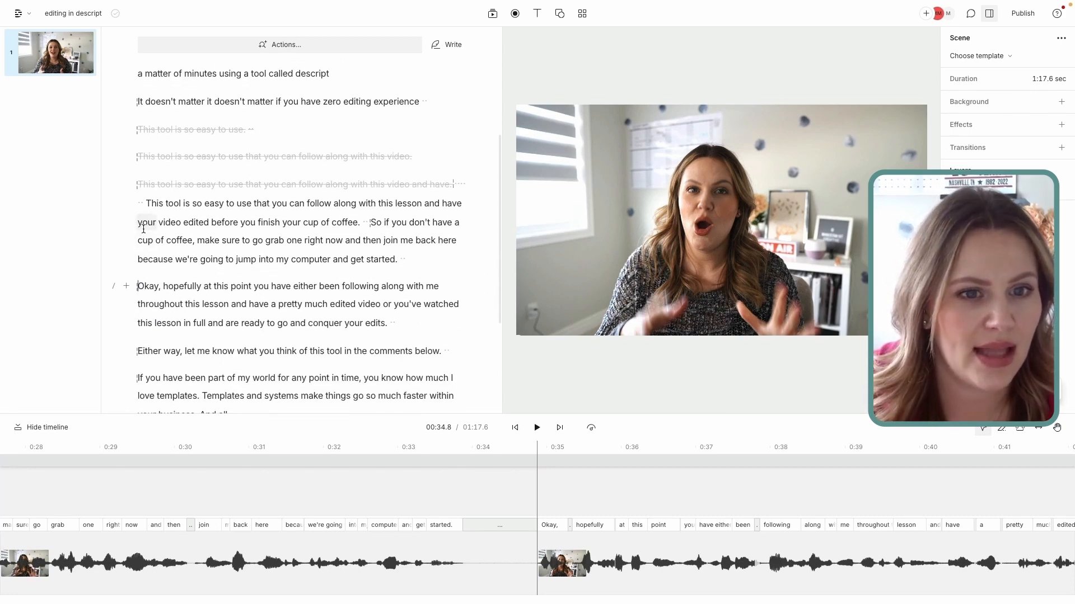
pyautogui.scroll(-2, 143, 229)
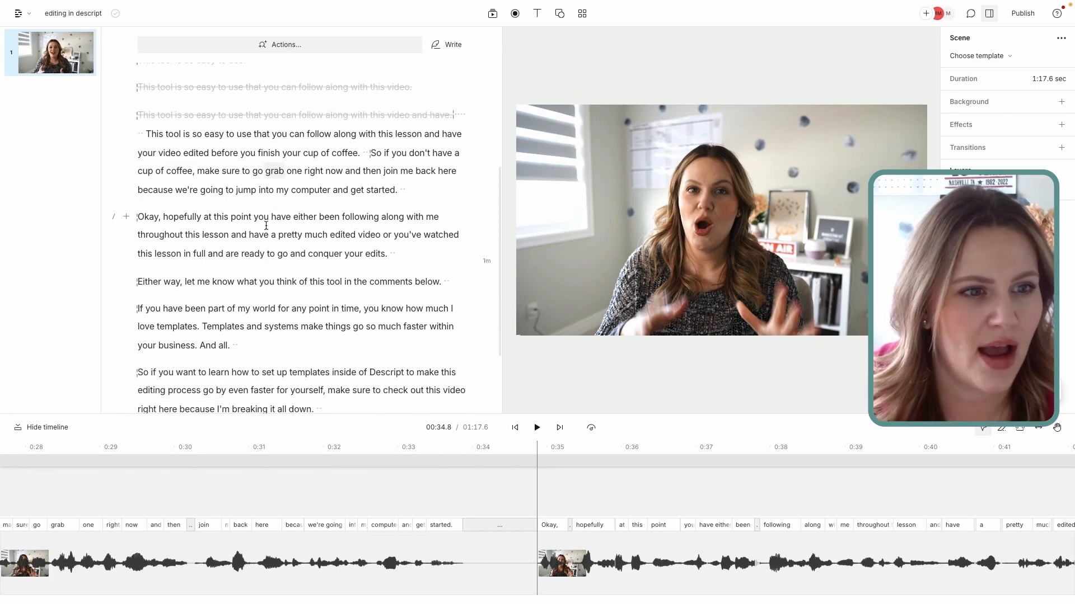
pyautogui.scroll(-2, 201, 222)
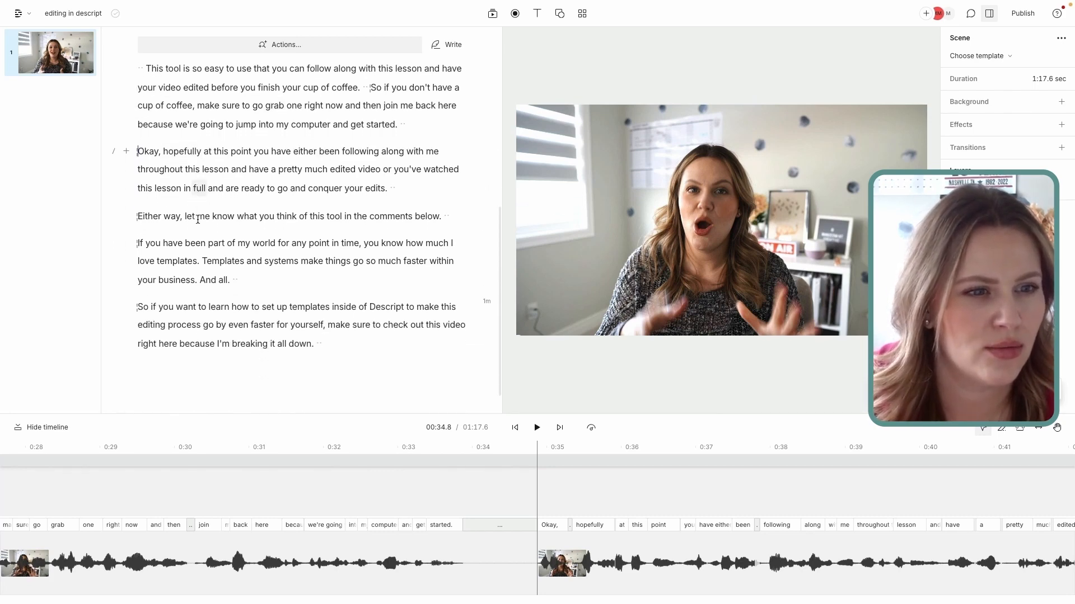
pyautogui.click(201, 263)
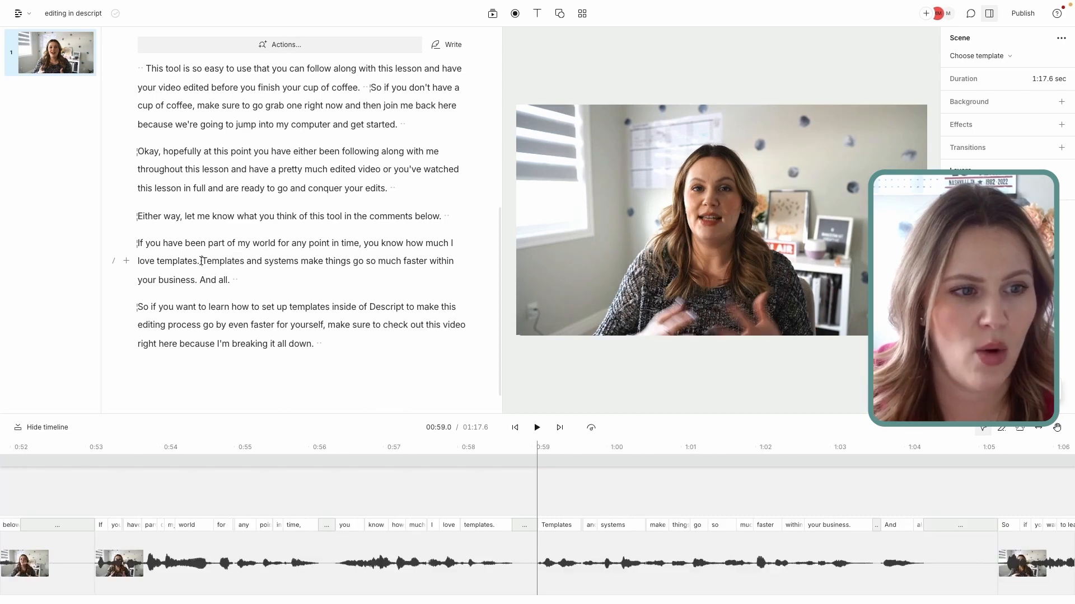
pyautogui.moveTo(219, 262); pyautogui.dragTo(196, 280)
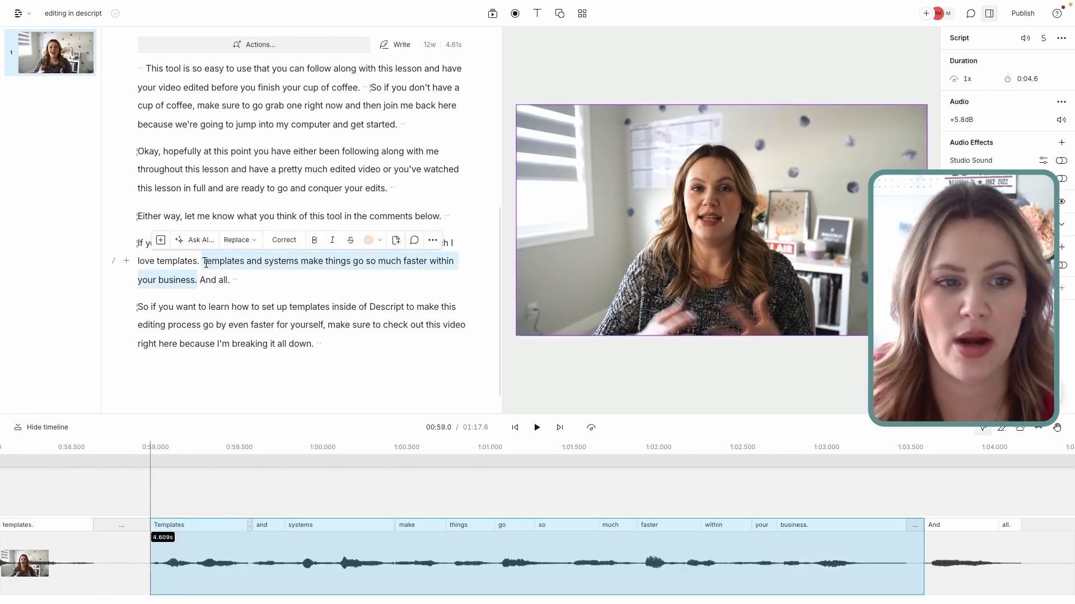
pyautogui.click(202, 262)
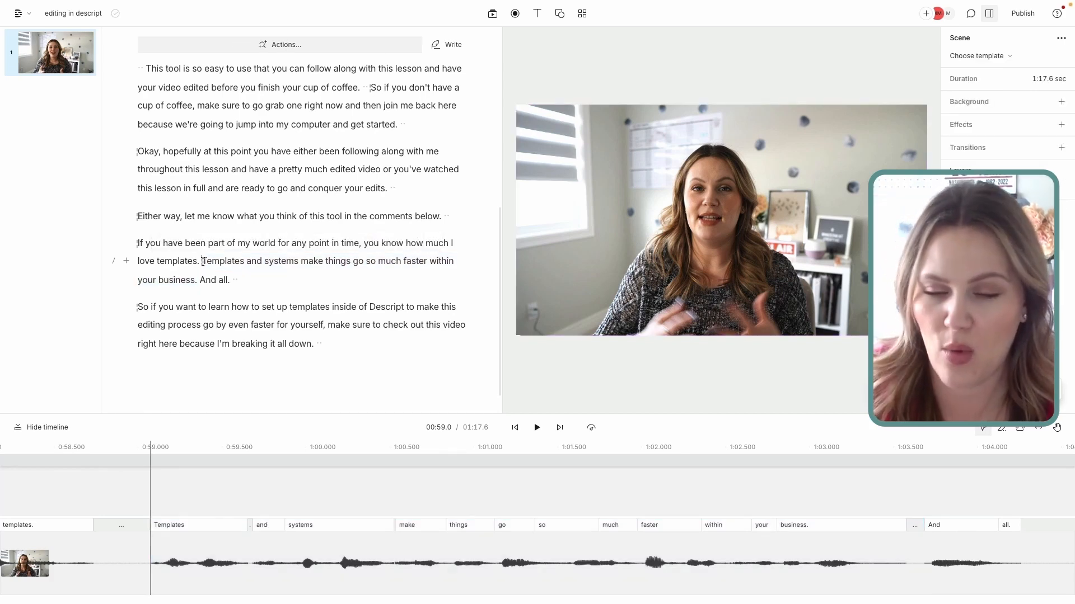
pyautogui.click(113, 262)
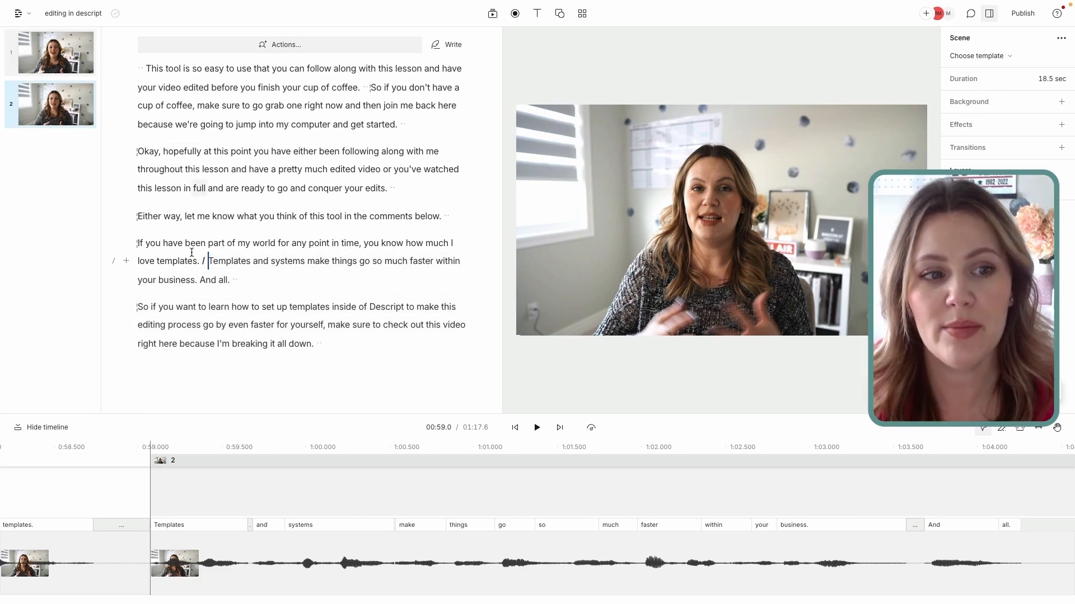
# - Insert another scene break right before "And all." so the templates sentence forms its own scene
pyautogui.click(200, 280)
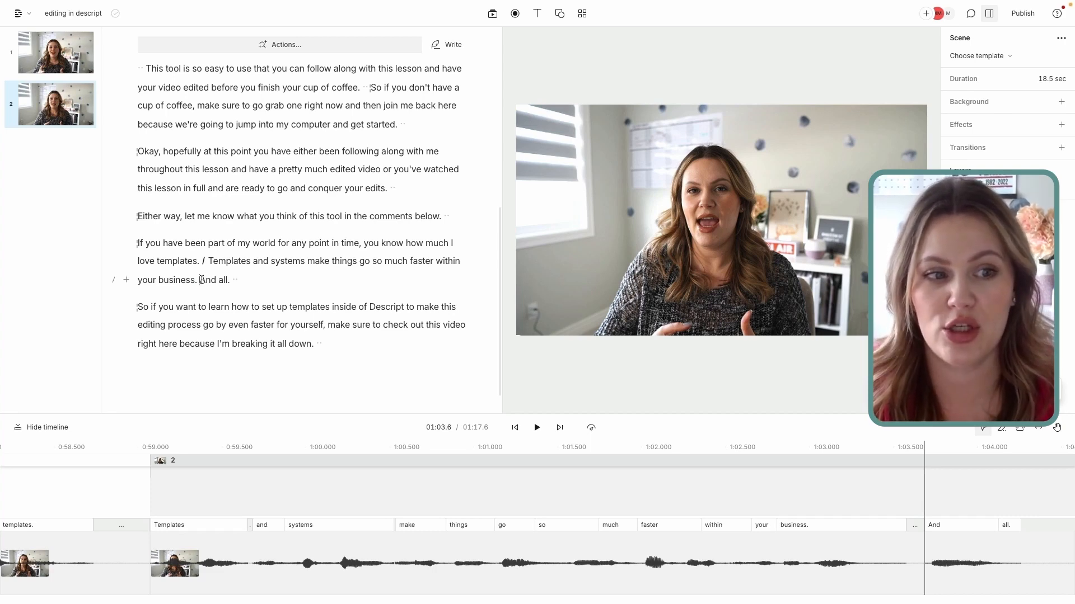
pyautogui.moveTo(200, 279); pyautogui.dragTo(323, 349)
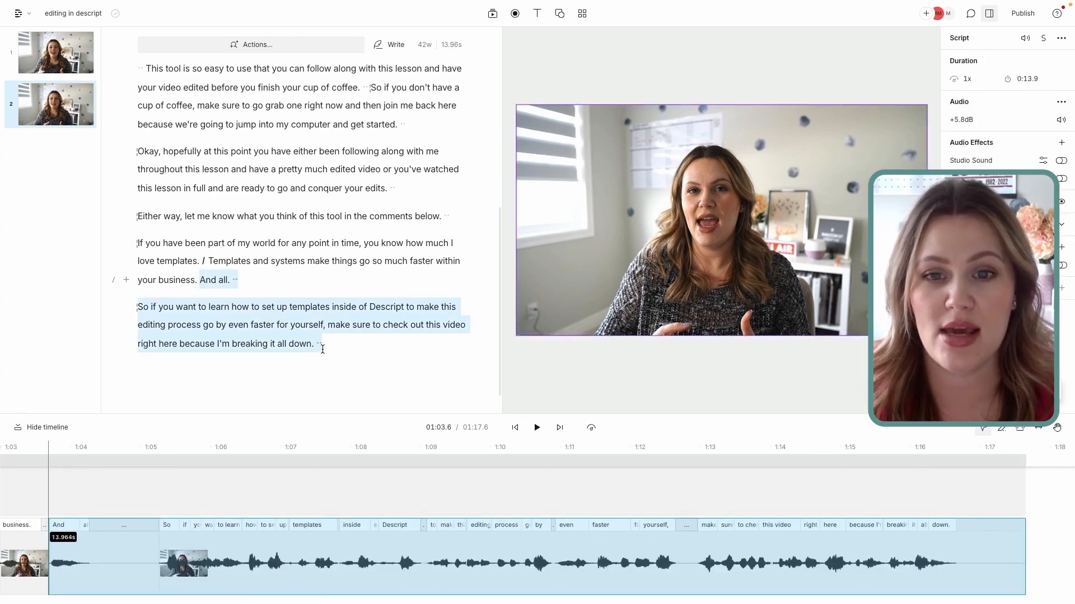
pyautogui.click(188, 280)
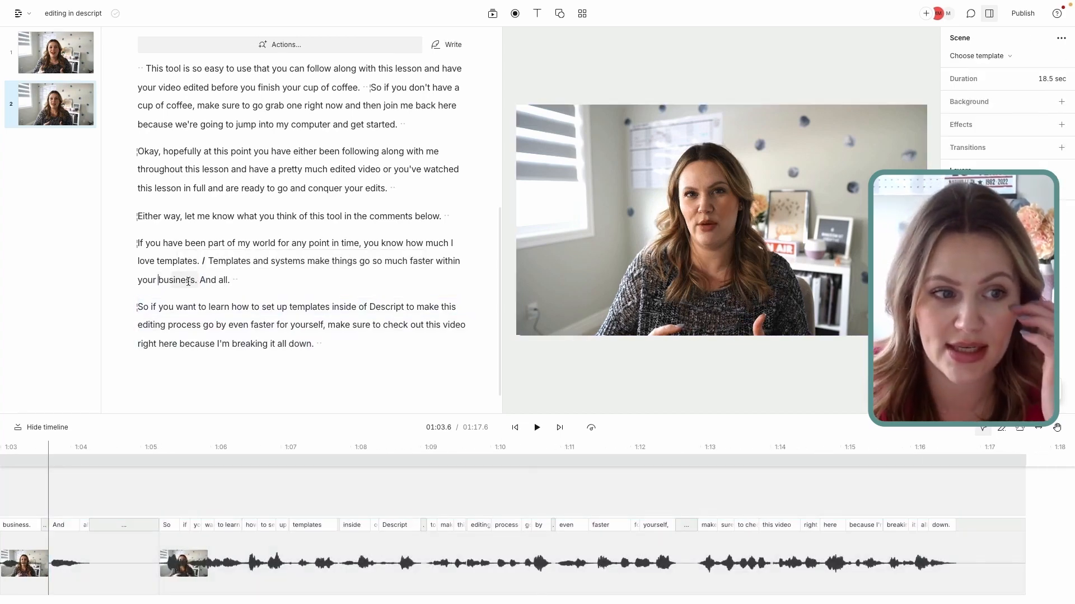
pyautogui.click(200, 280)
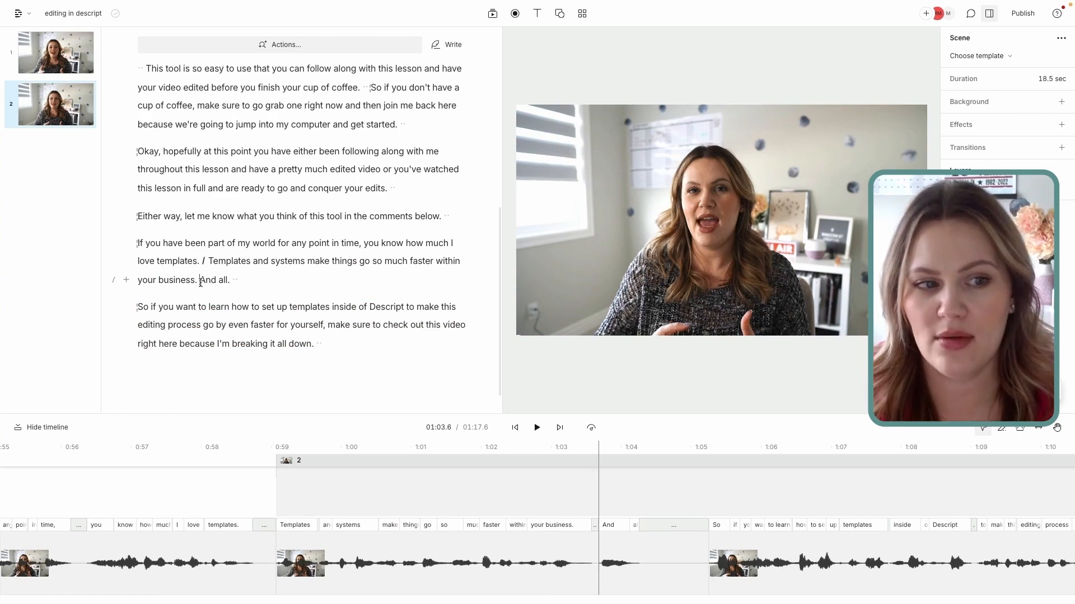
pyautogui.click(113, 280)
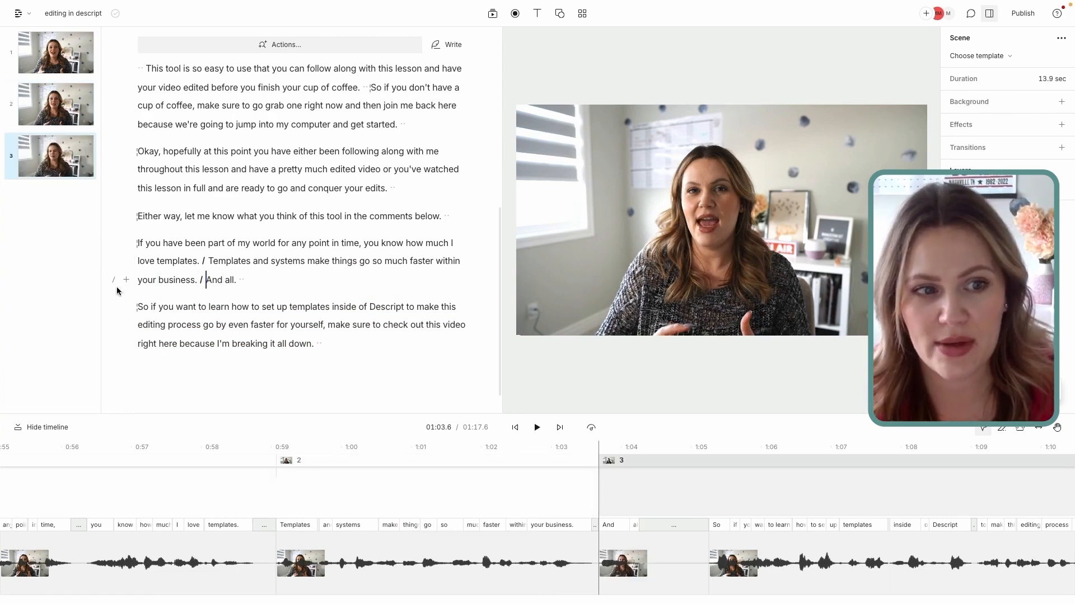
# - Add a captions layer to the second scene, covering only "Templates and systems make things go so much faster within your business."
pyautogui.scroll(-1, 168, 252)
pyautogui.click(210, 239)
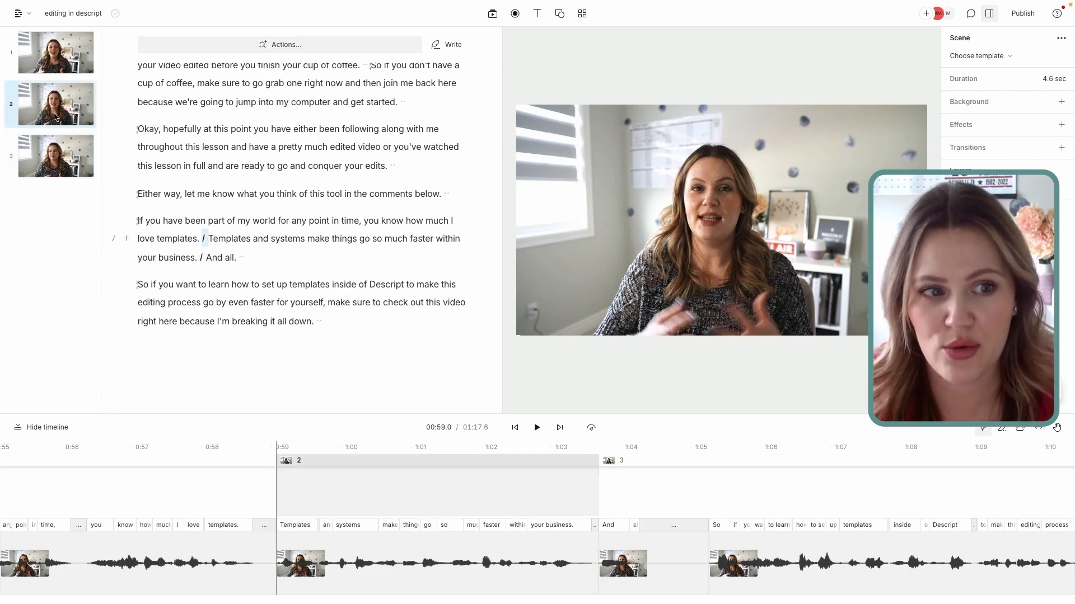
pyautogui.keyDown('shift'); pyautogui.click(196, 260); pyautogui.keyUp('shift')
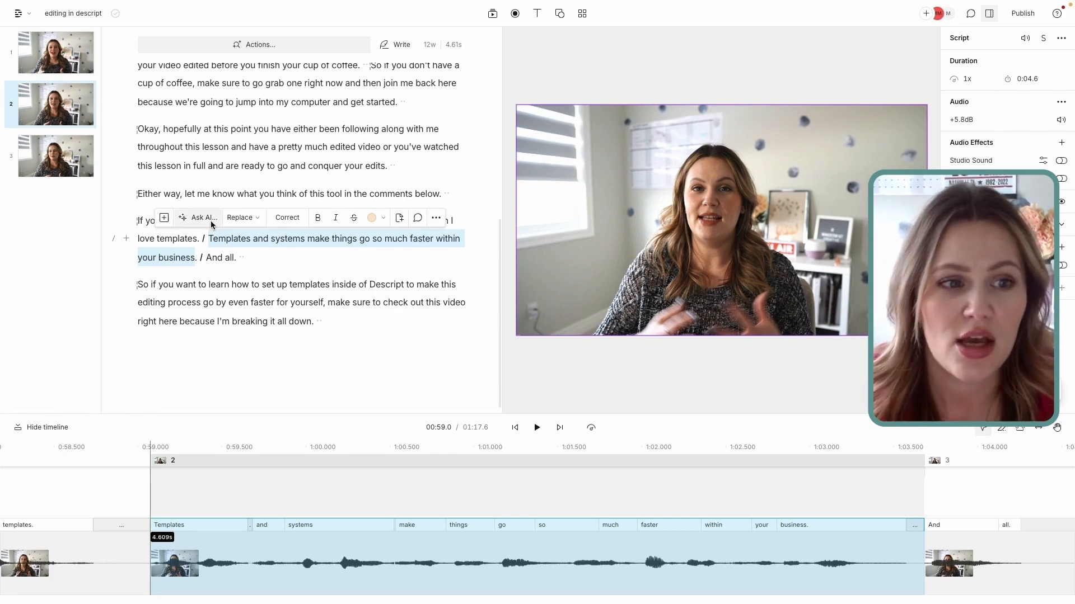
pyautogui.click(209, 238)
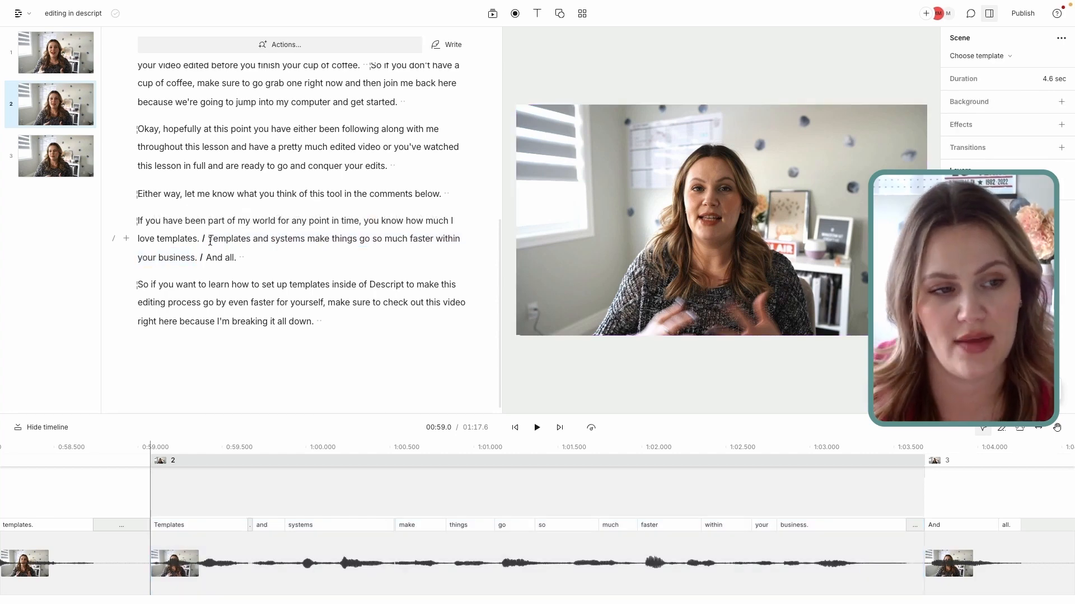
pyautogui.doubleClick(211, 239)
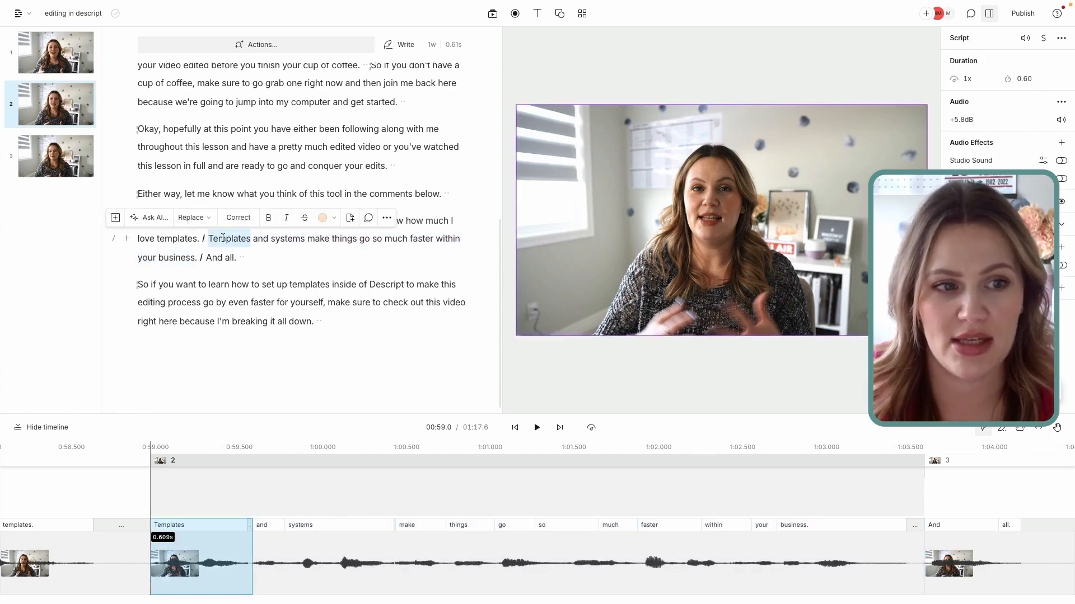
pyautogui.click(64, 103)
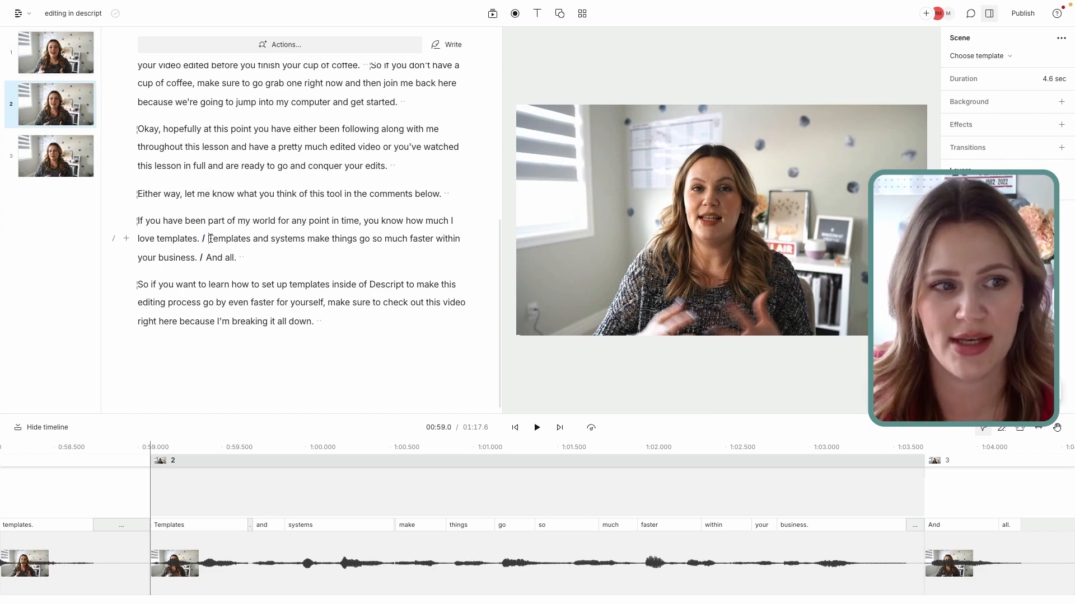
pyautogui.click(126, 240)
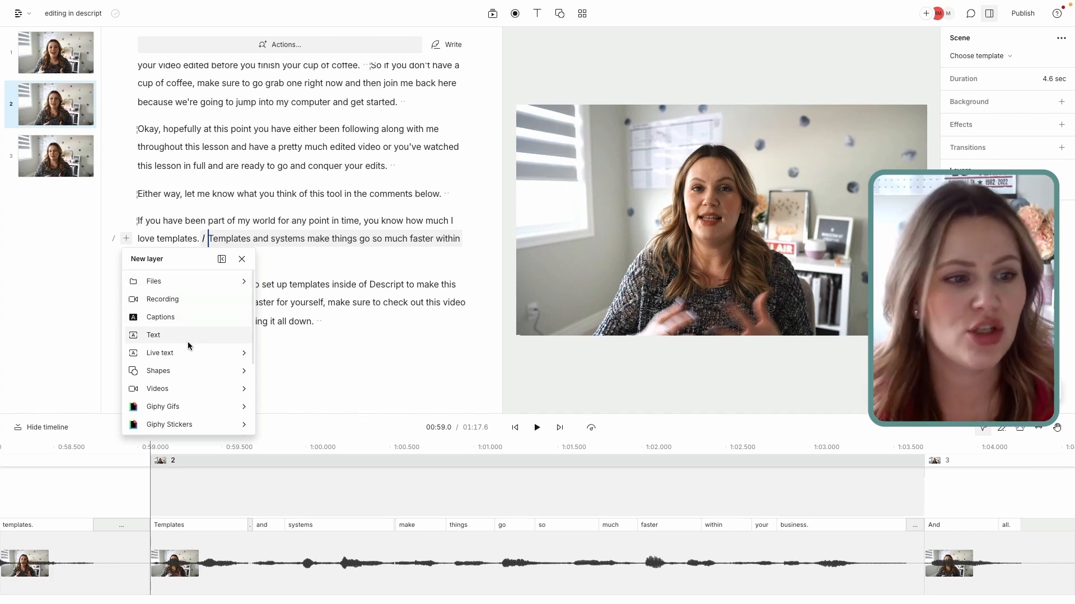
pyautogui.scroll(-3, 187, 342)
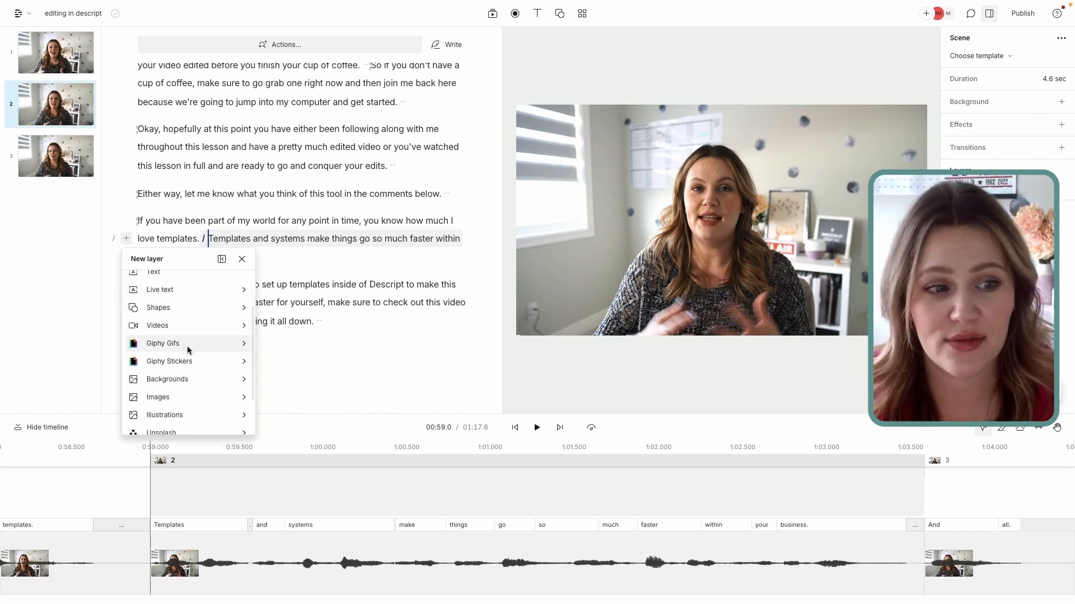
pyautogui.scroll(-2, 196, 353)
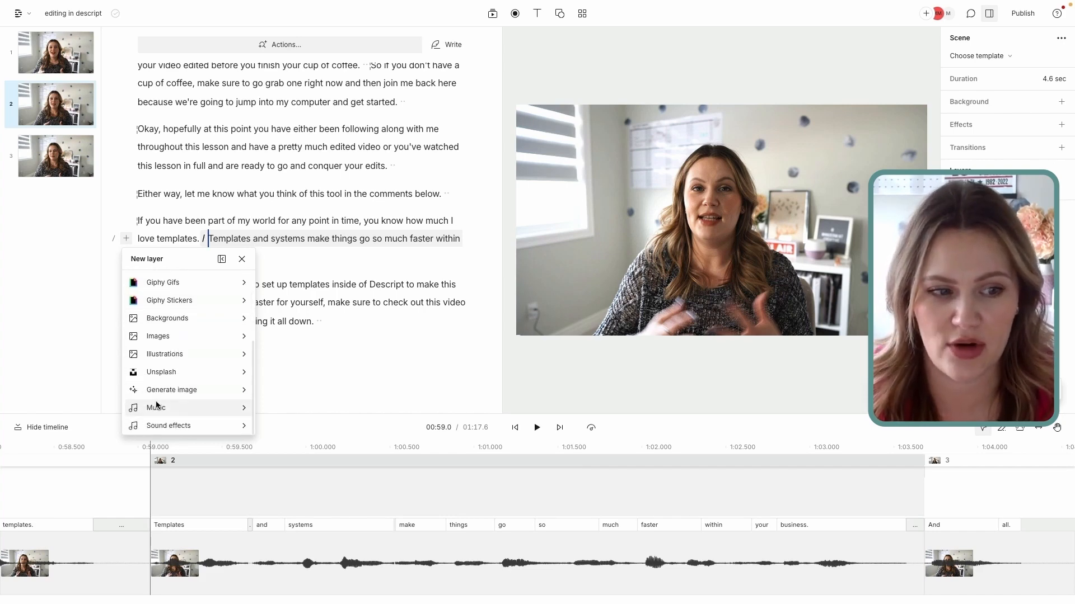
pyautogui.scroll(5, 171, 316)
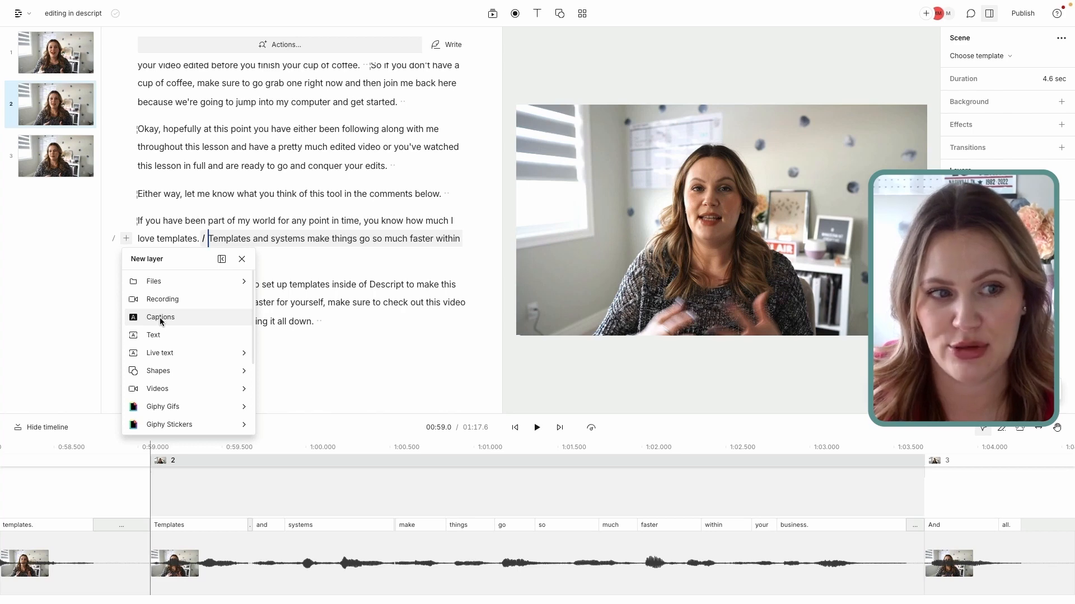
pyautogui.click(160, 317)
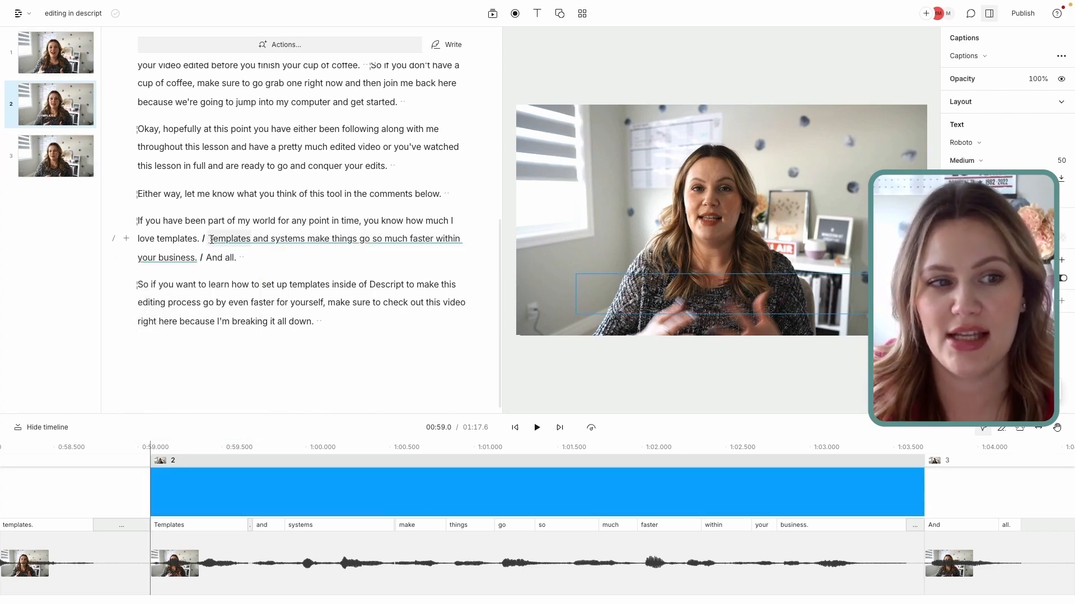
# - Play the video from just before the second scene through its end to preview the captions
pyautogui.moveTo(211, 243); pyautogui.dragTo(197, 260)
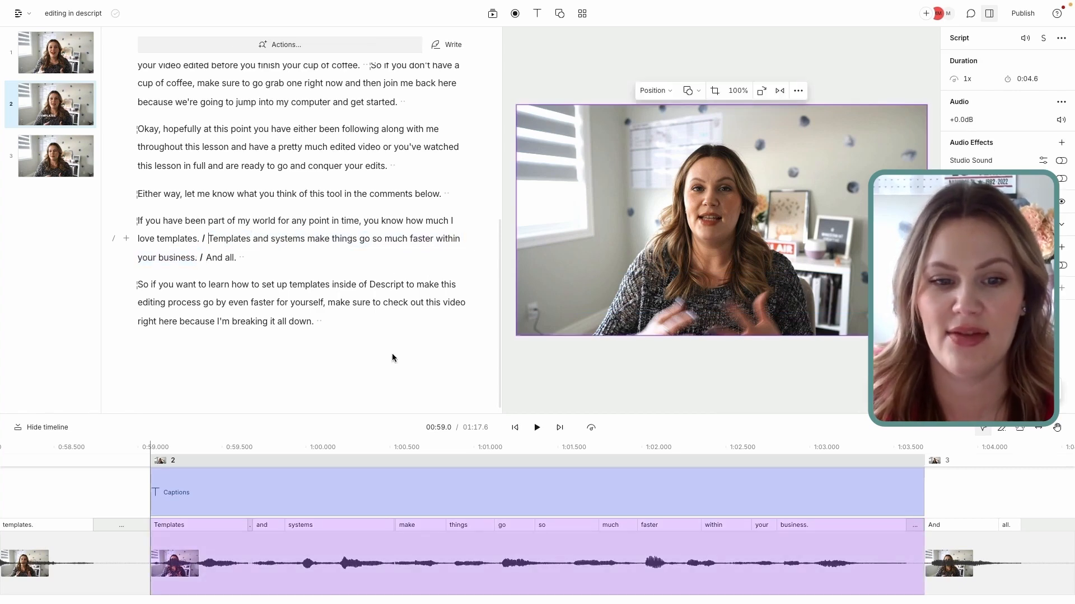
pyautogui.click(260, 242)
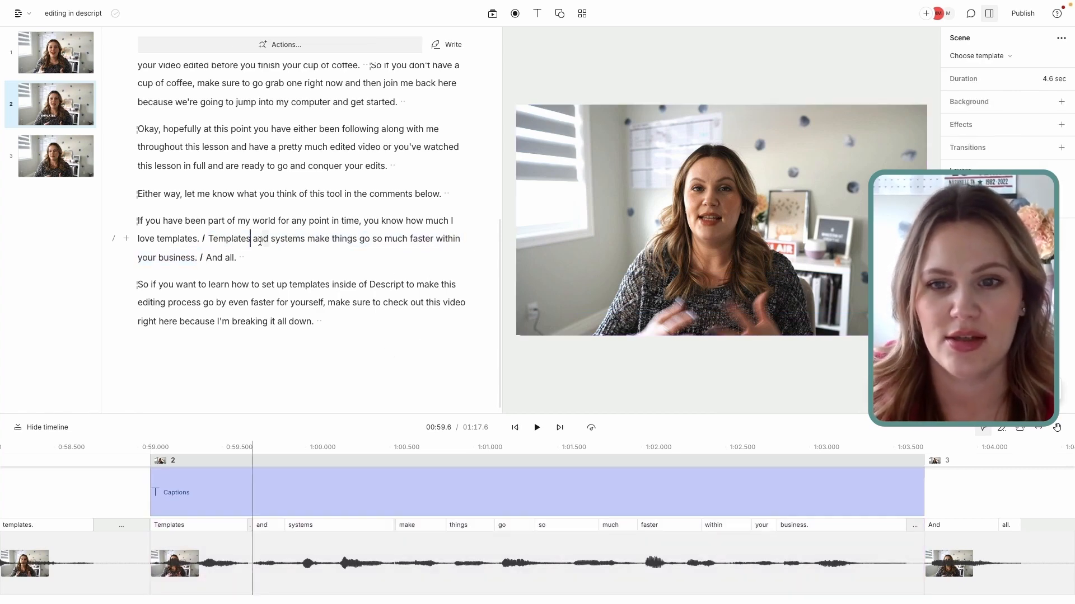
pyautogui.click(118, 467)
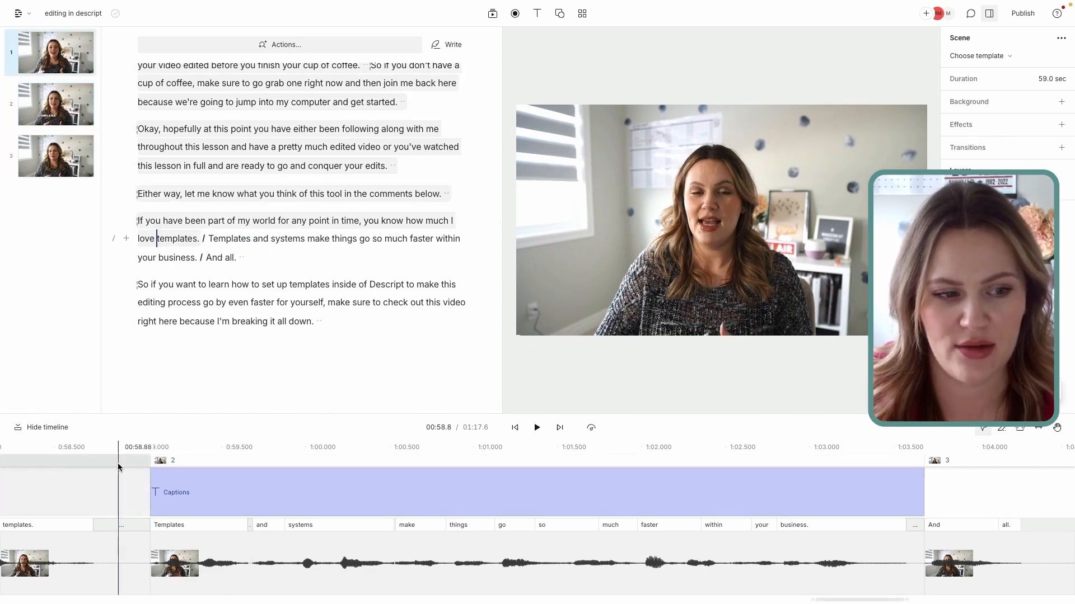
pyautogui.click(536, 427)
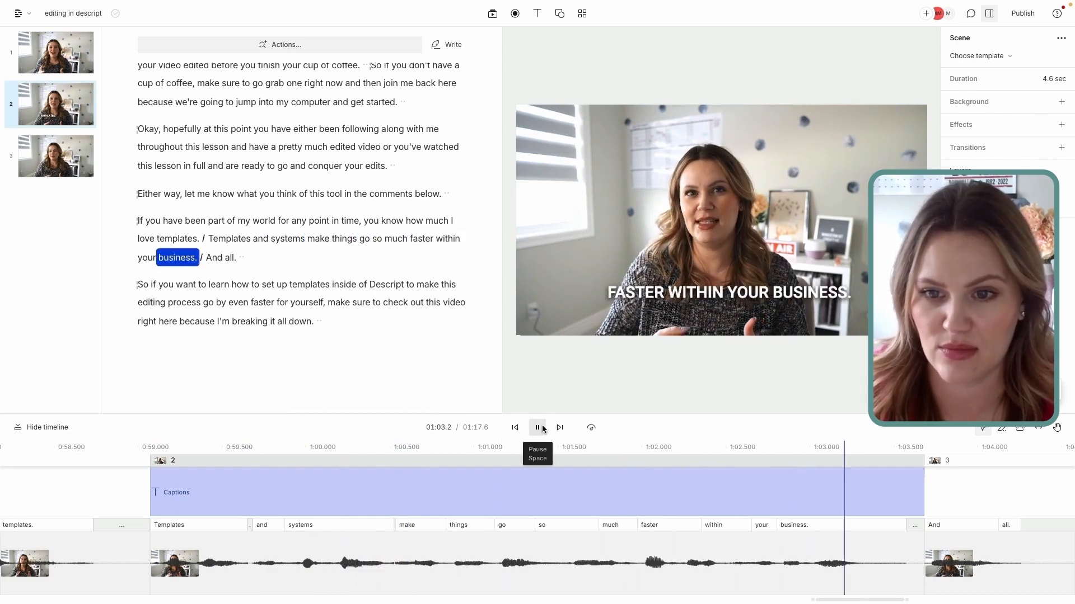
pyautogui.click(538, 428)
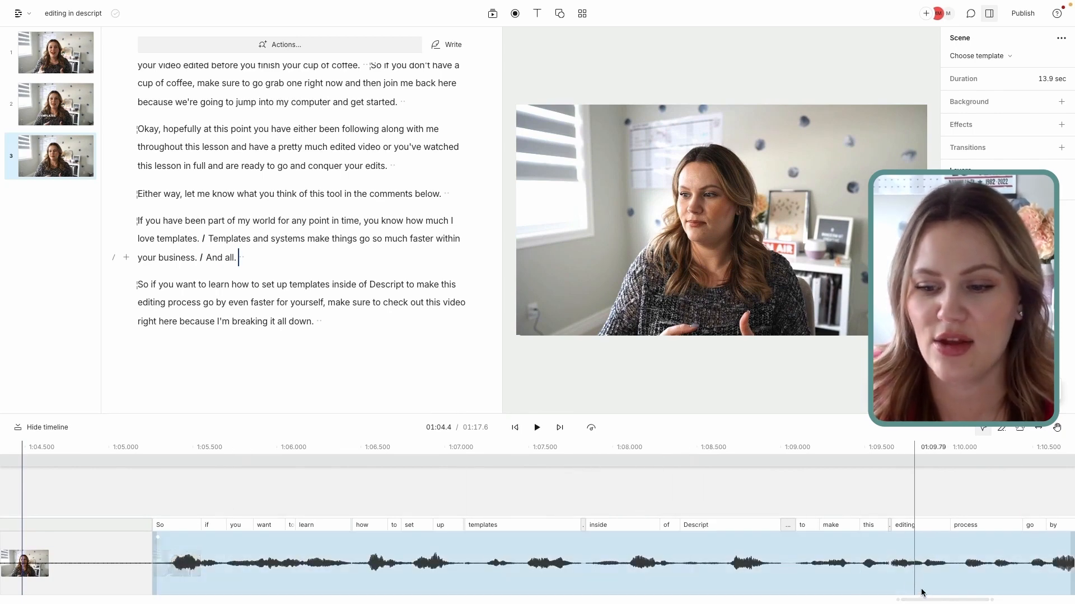
# - Set the font of the second scene's captions to Lato Black and view the color choices for the caption text
pyautogui.moveTo(924, 600); pyautogui.dragTo(834, 603)
pyautogui.click(256, 490)
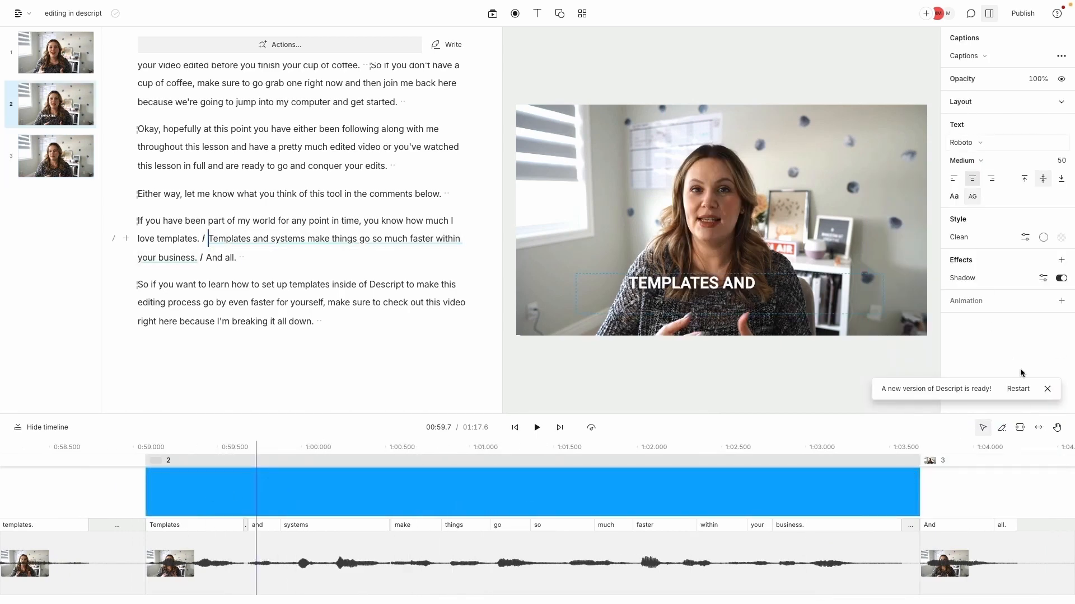
pyautogui.click(1047, 388)
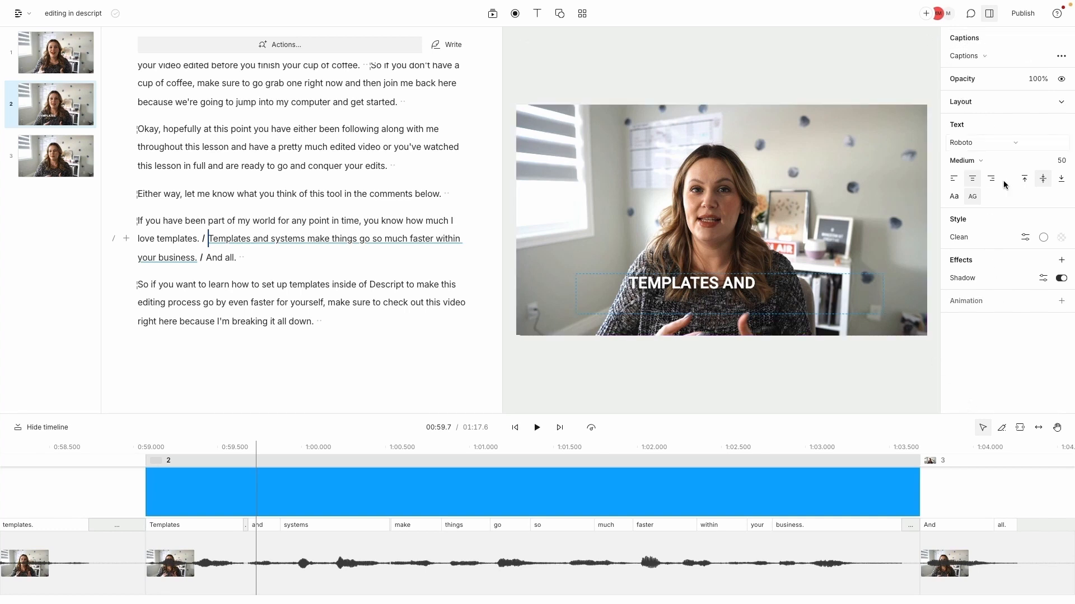
pyautogui.click(970, 147)
pyautogui.click(992, 226)
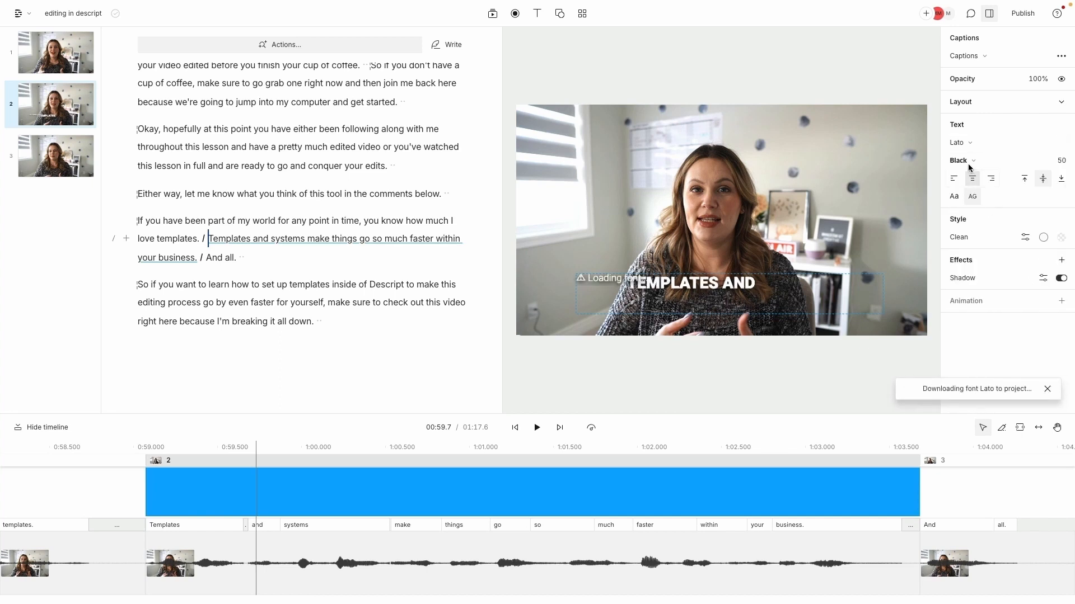
pyautogui.click(1044, 239)
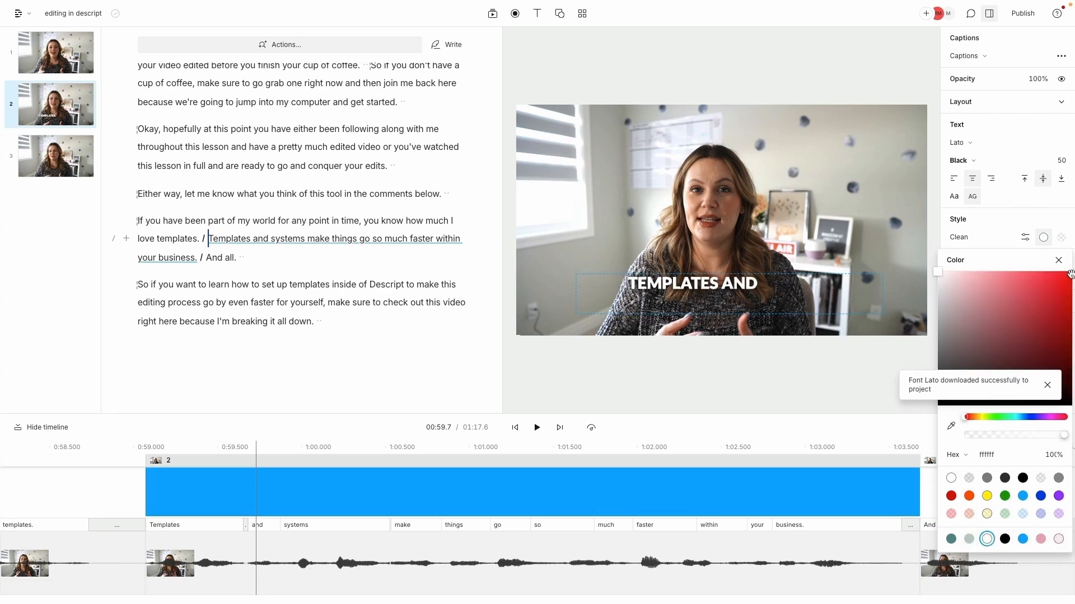
pyautogui.click(1010, 245)
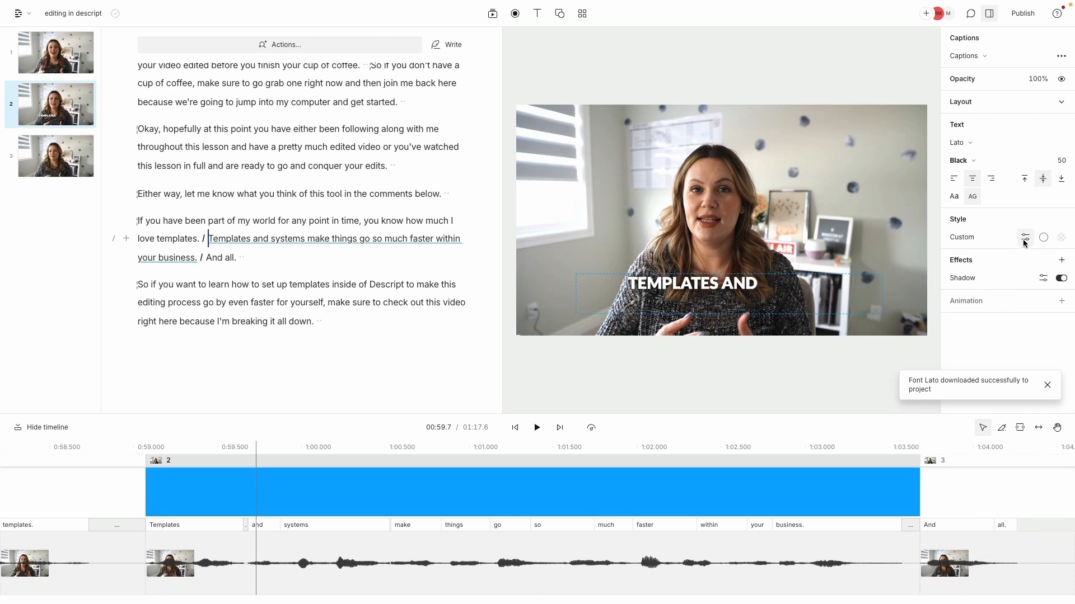
# - Give the active word in the second scene's captions a pink fill (eaabbb) and a black background (000000)
pyautogui.click(1025, 237)
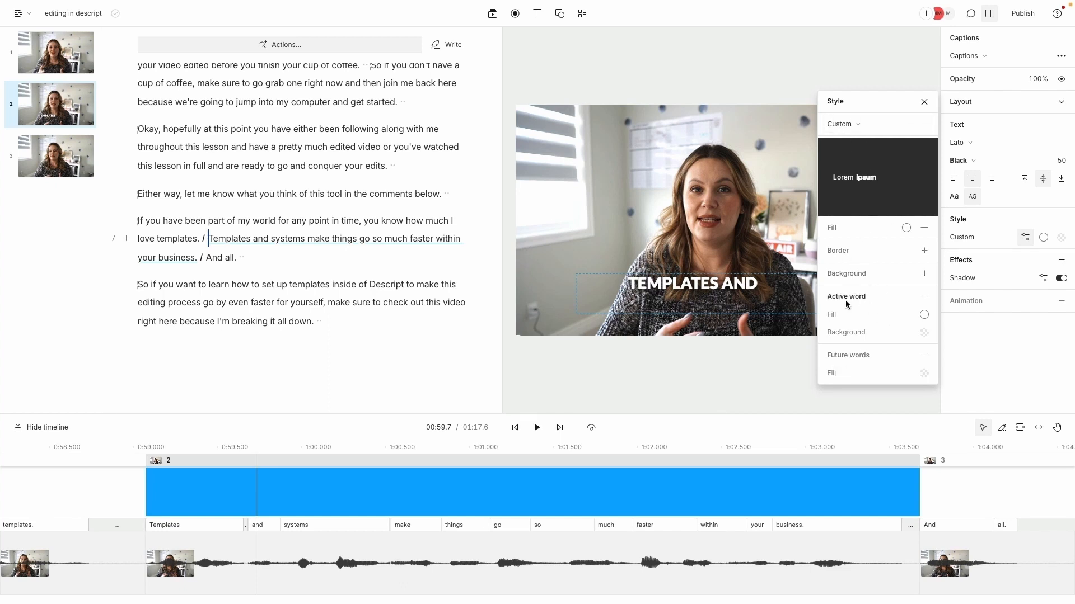
pyautogui.click(923, 315)
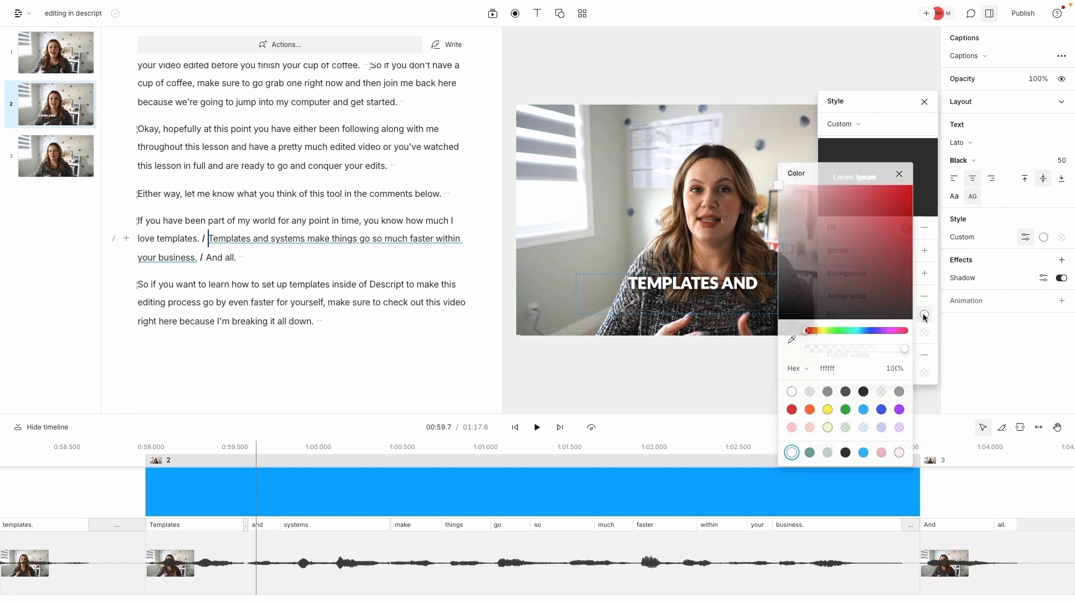
pyautogui.click(881, 453)
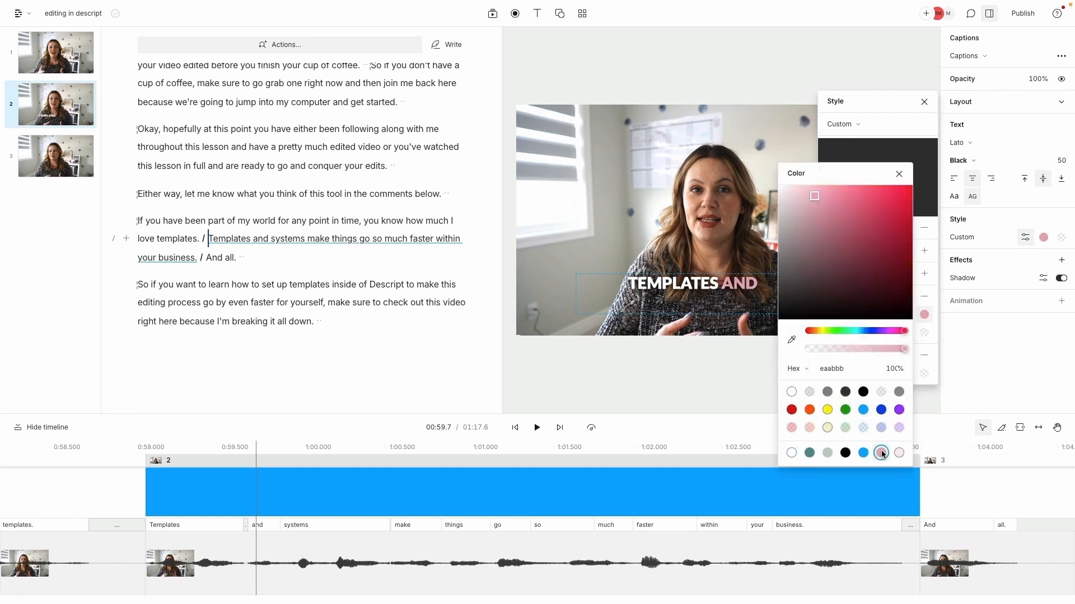
pyautogui.click(929, 292)
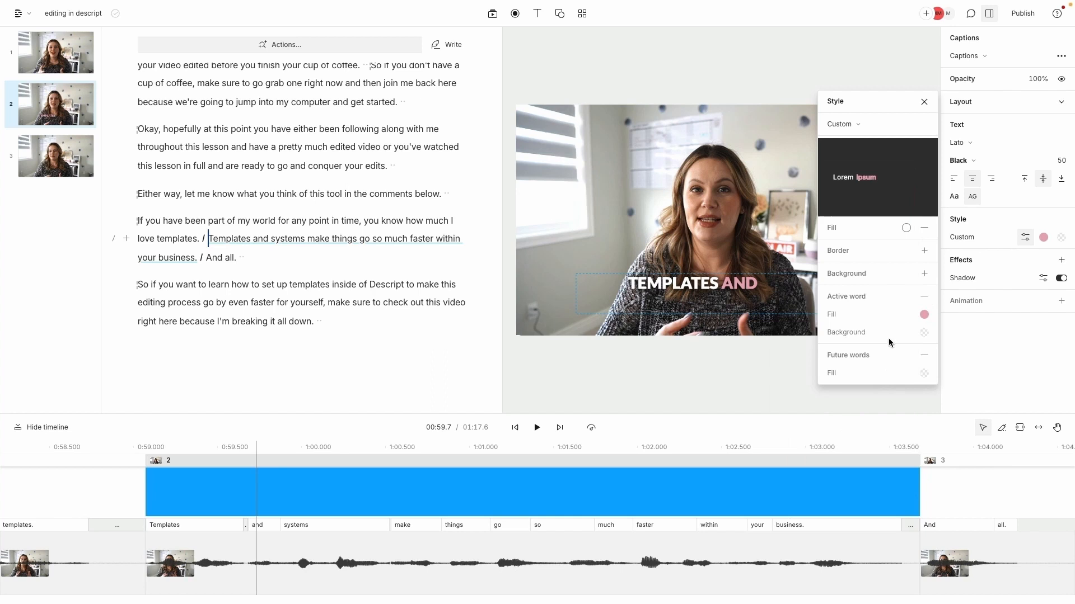
pyautogui.click(924, 333)
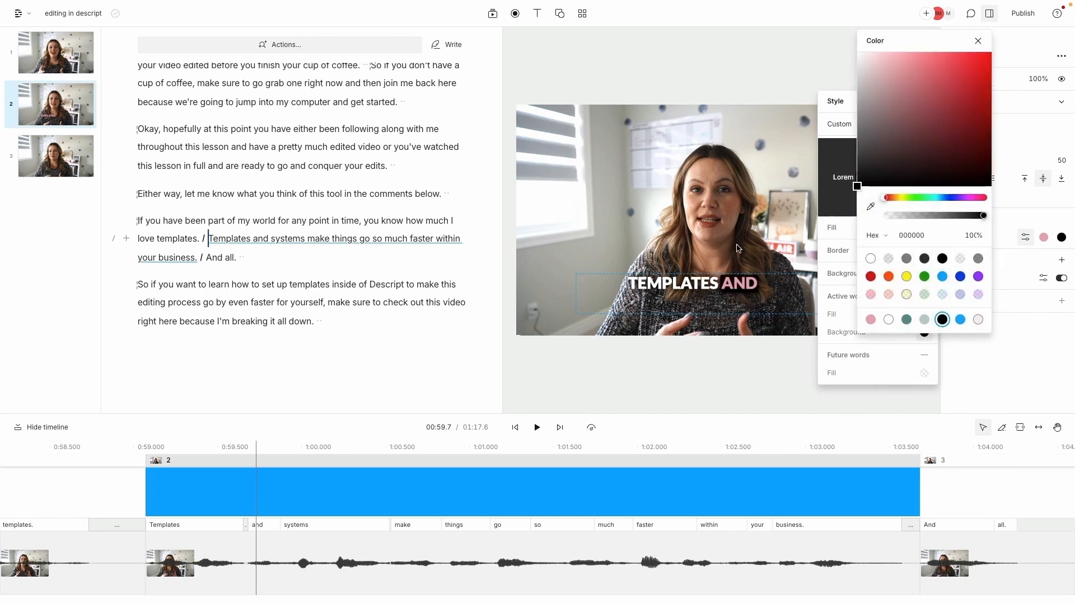
pyautogui.click(870, 373)
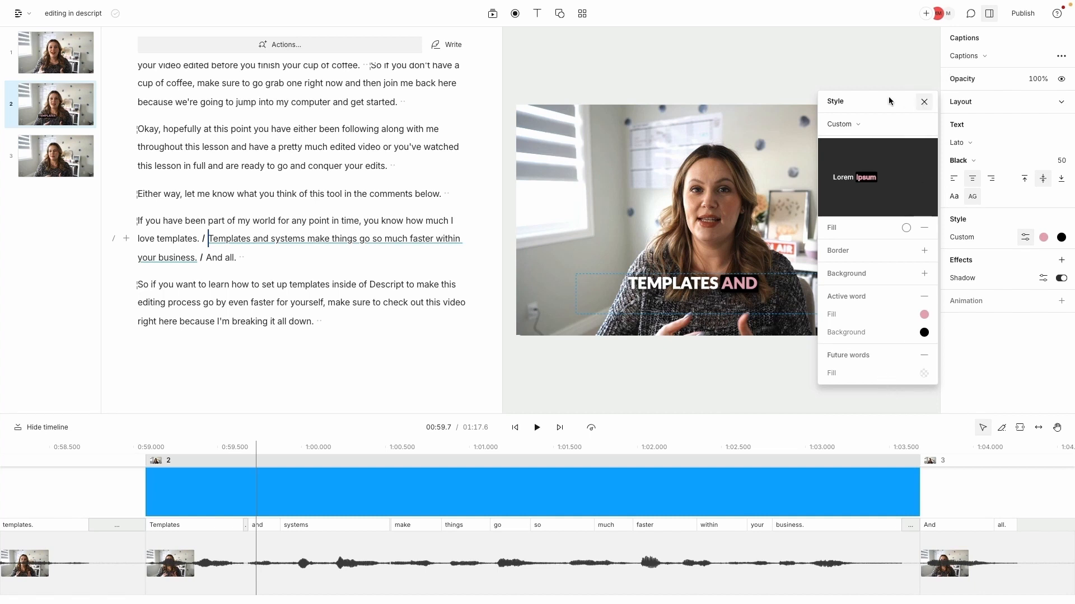
pyautogui.click(925, 102)
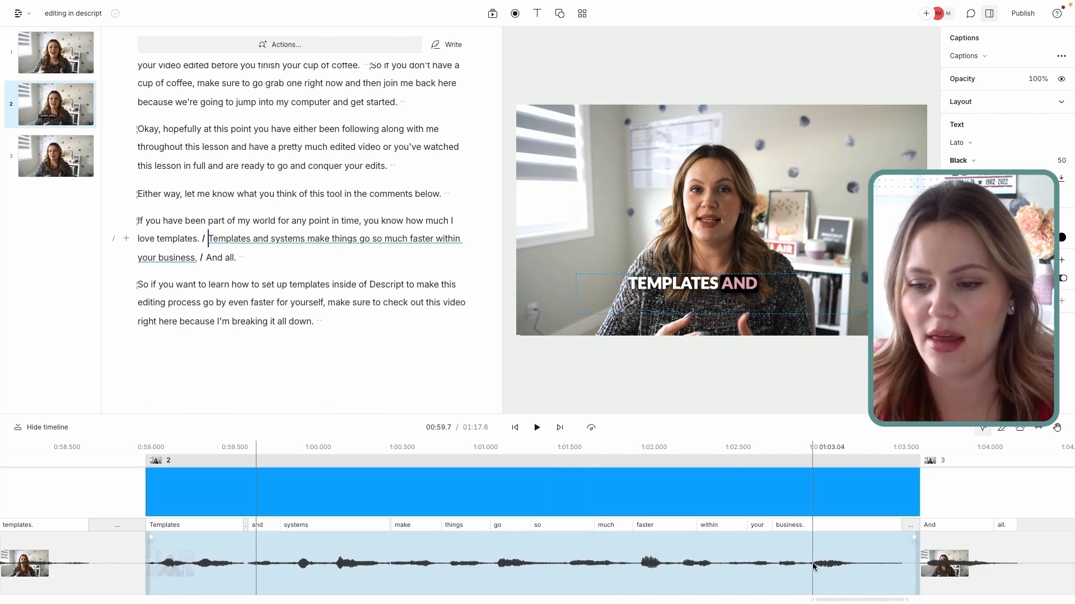
# - Insert a scene break right before "This tool is so easy to use that you can follow along with this lesson."
pyautogui.moveTo(893, 601); pyautogui.dragTo(820, 602)
pyautogui.scroll(10, 365, 204)
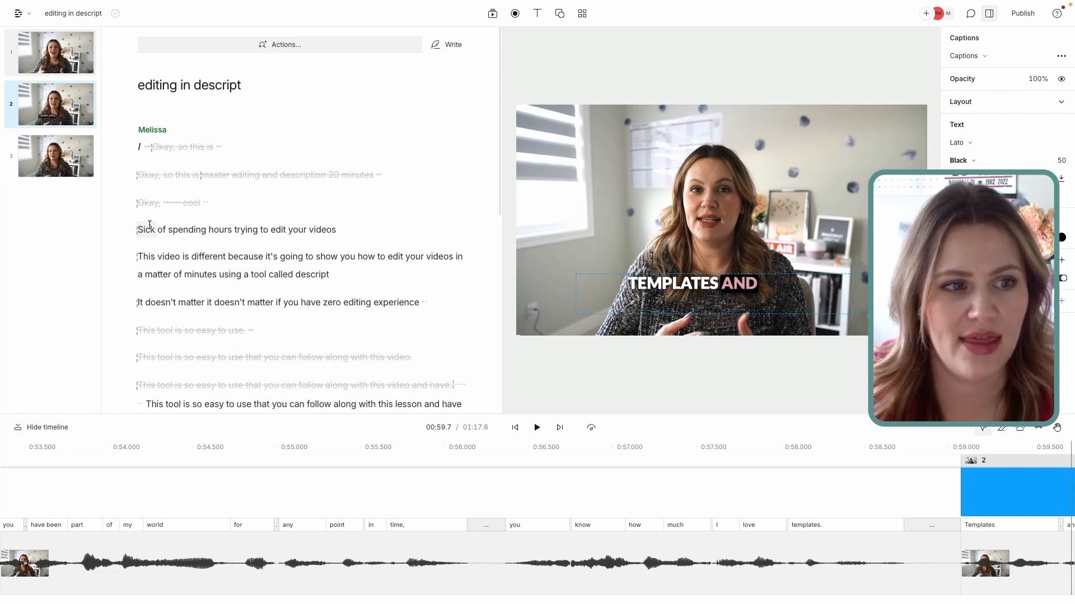
pyautogui.moveTo(138, 231); pyautogui.dragTo(415, 304)
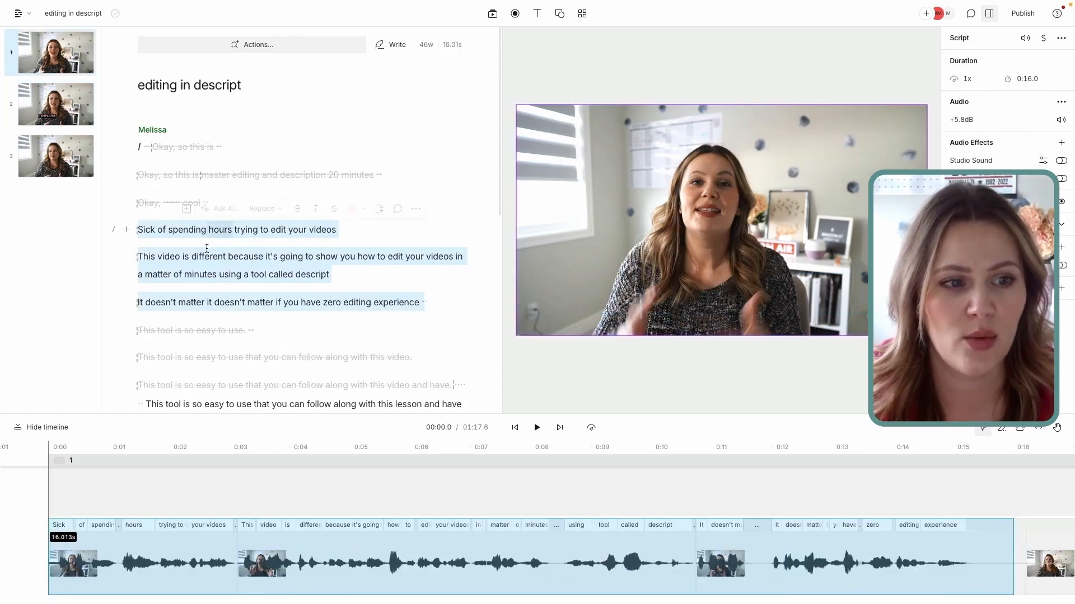
pyautogui.scroll(-2, 196, 269)
pyautogui.click(144, 348)
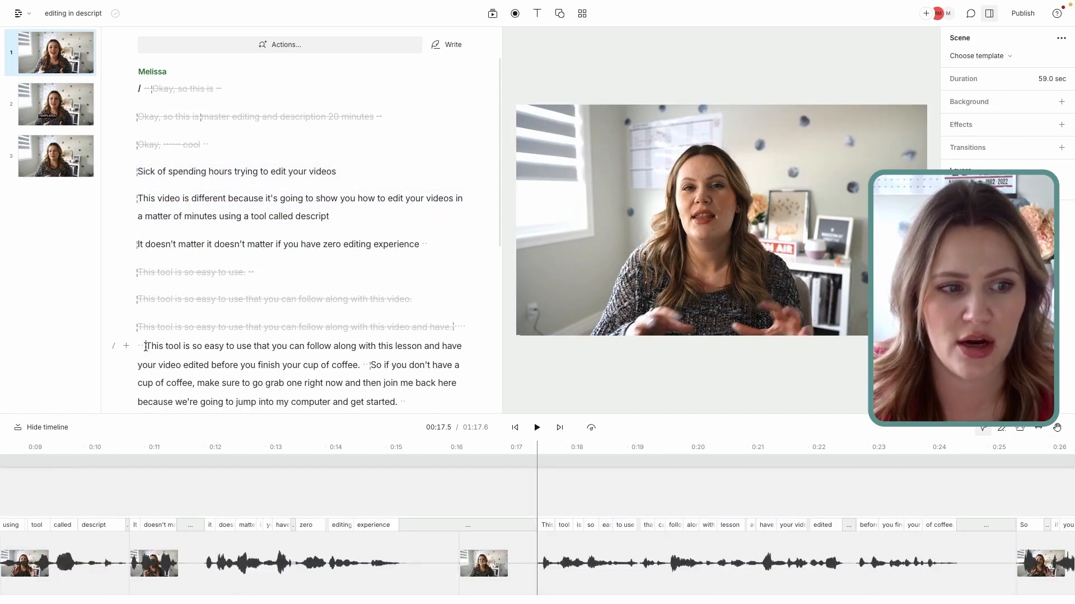
pyautogui.click(111, 347)
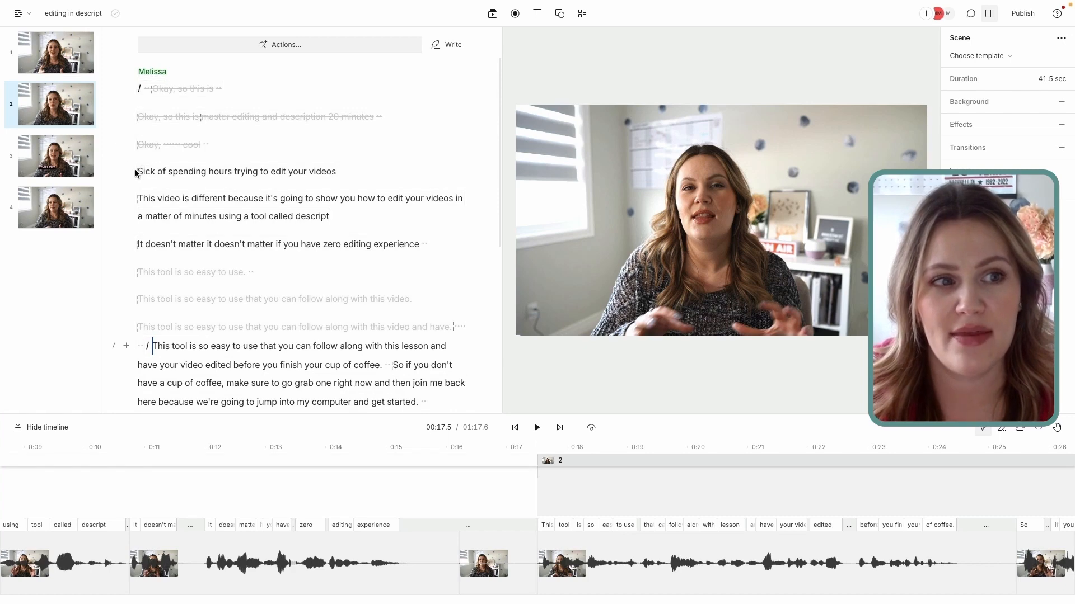
# - Select the script from "Sick of spending hours" through "zero editing experience" and search the stock videos for "editing video"
pyautogui.moveTo(140, 171); pyautogui.dragTo(427, 242)
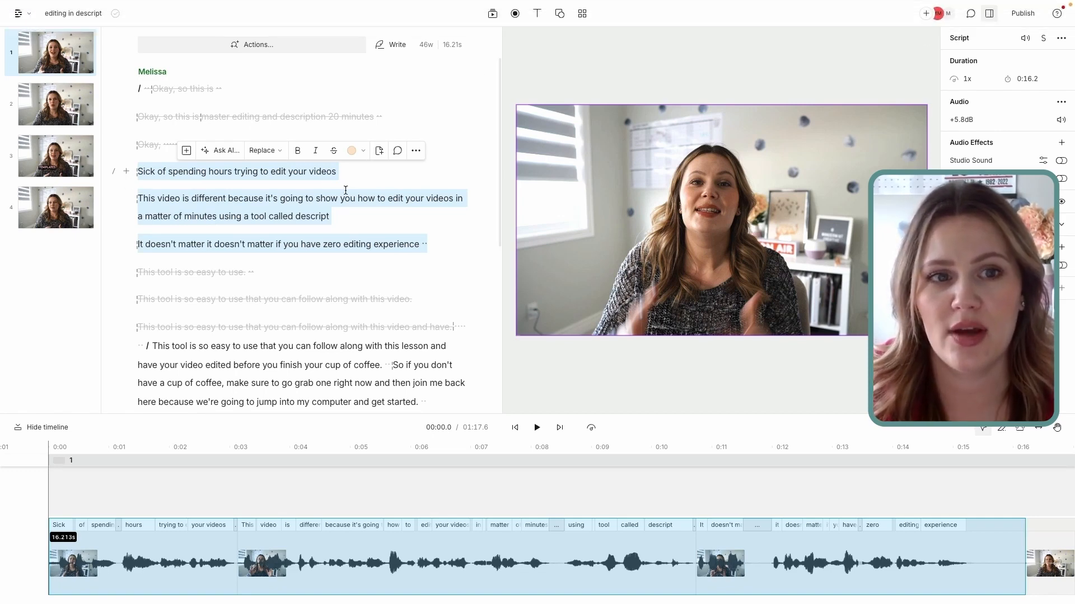
pyautogui.click(493, 16)
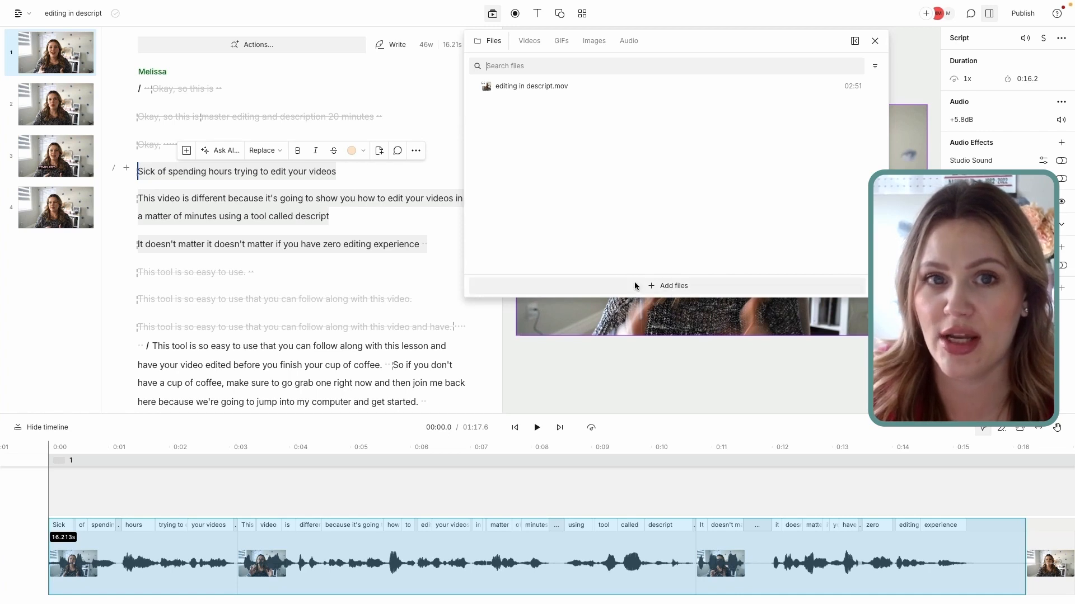
pyautogui.click(525, 41)
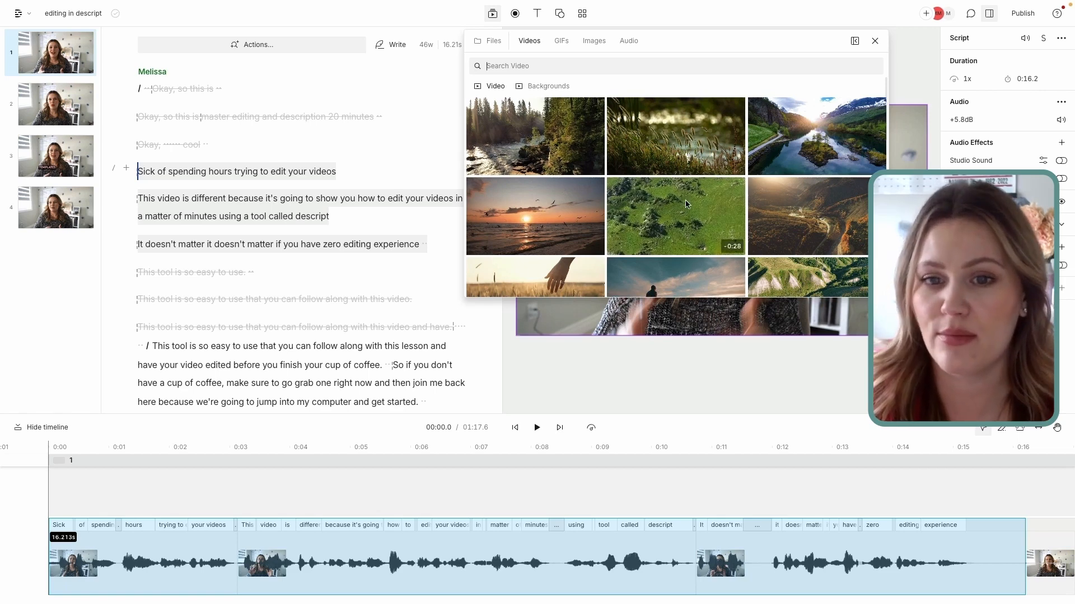
pyautogui.scroll(-2, 661, 168)
pyautogui.scroll(-3, 676, 197)
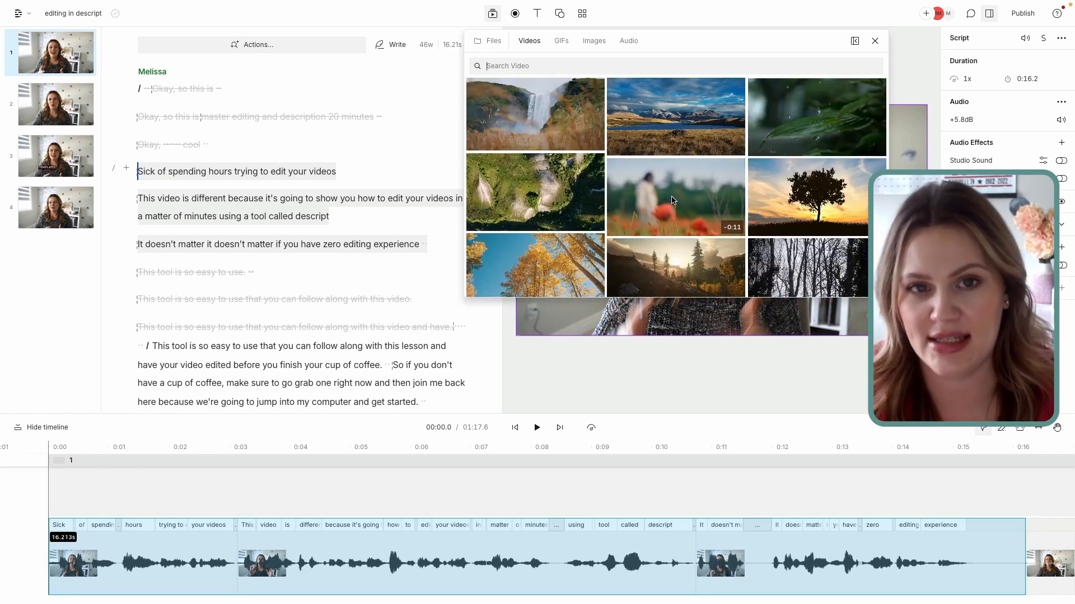
pyautogui.click(536, 70)
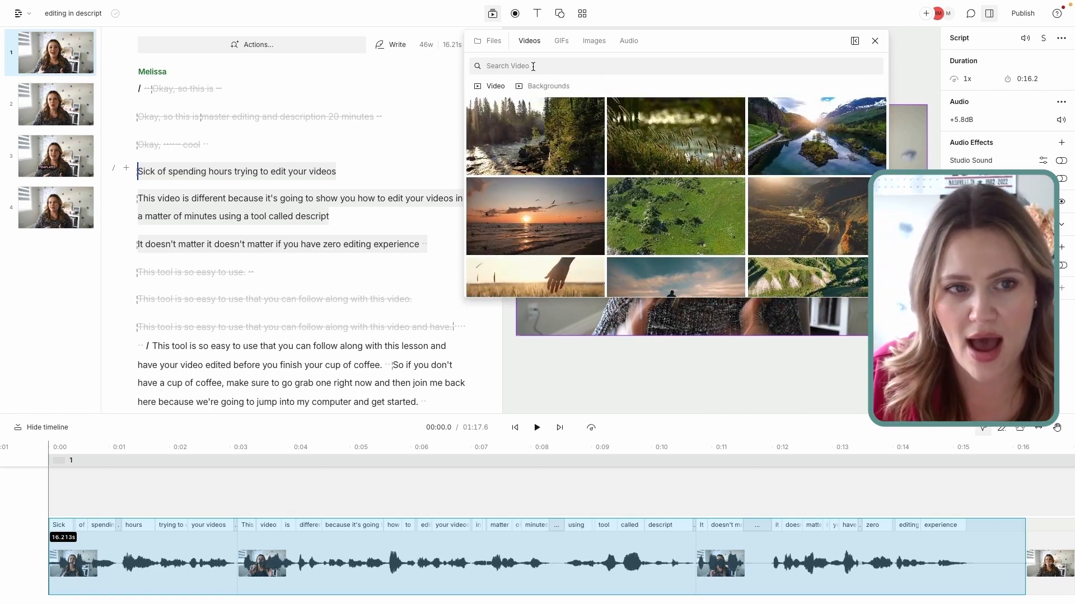
pyautogui.write('ed')
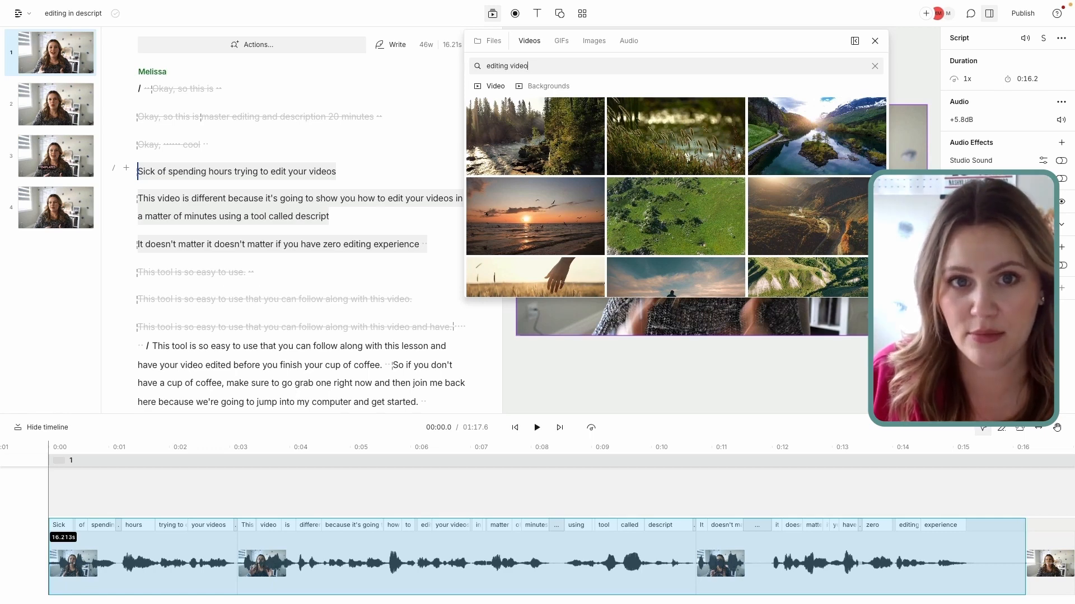
pyautogui.write('iting video')
pyautogui.press('Return')
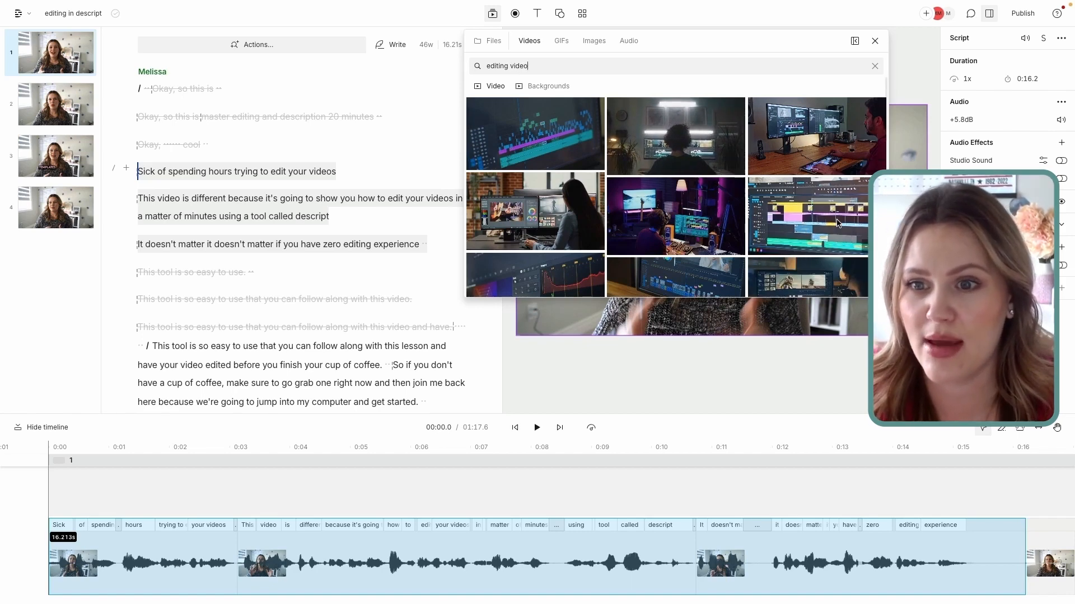
# - Add the "Video editing timeline" stock clip to the first scene and trim it to start at 3.4 s and last 2.0 s
pyautogui.moveTo(702, 230); pyautogui.dragTo(250, 204)
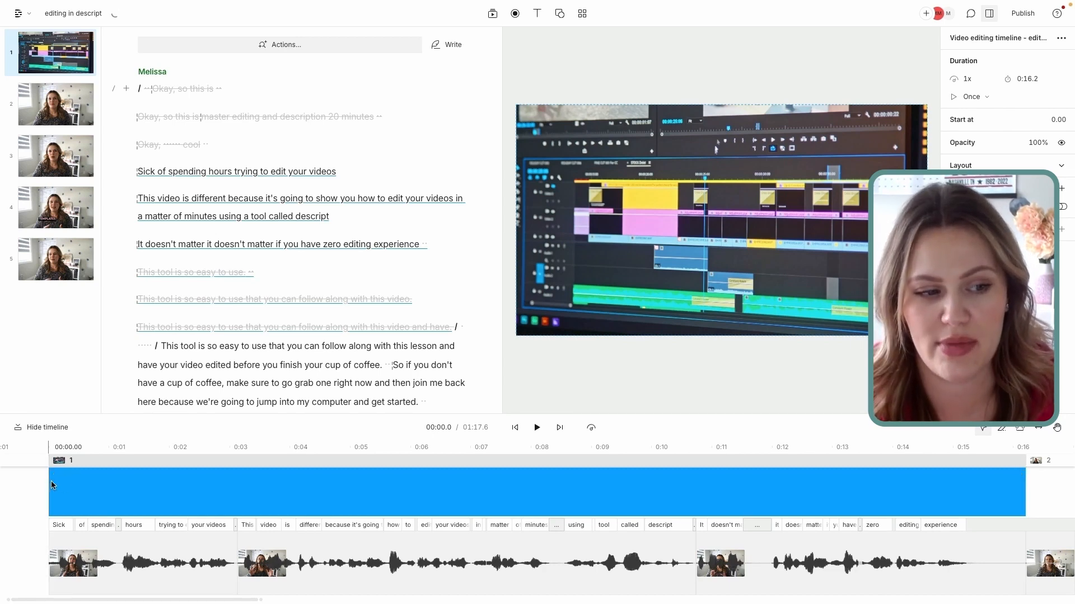
pyautogui.moveTo(51, 482); pyautogui.dragTo(247, 486)
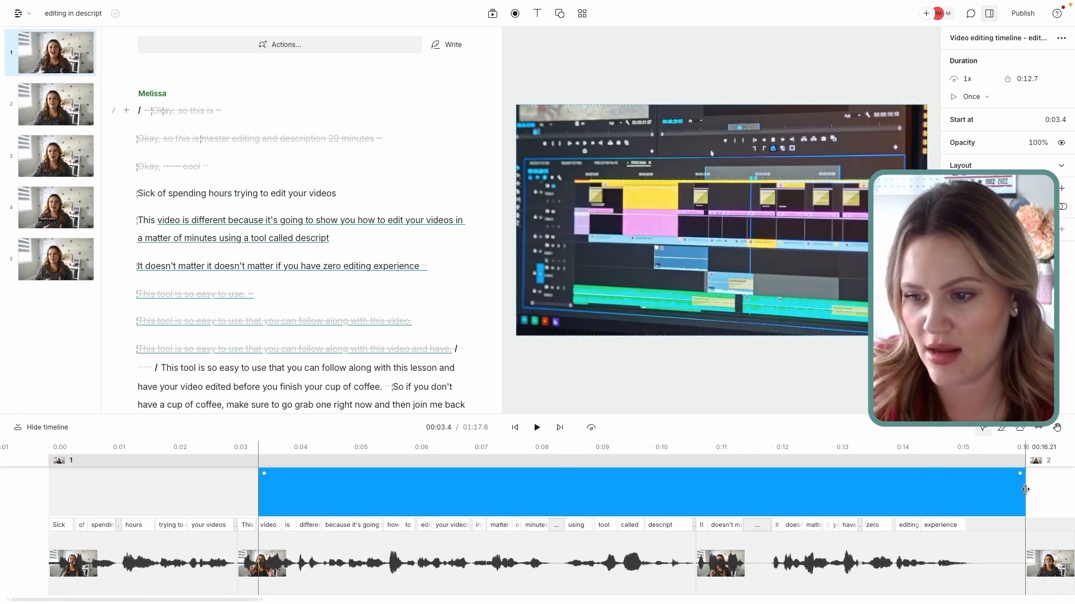
pyautogui.moveTo(731, 492); pyautogui.dragTo(377, 486)
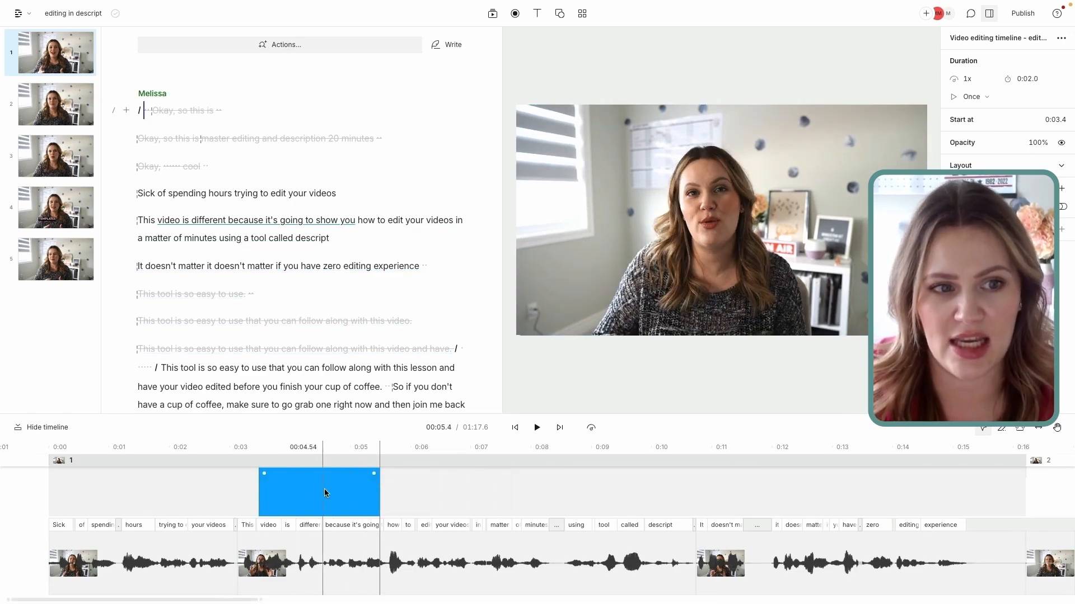
# - Play the video from the very start until just past the stock clip to preview the overlay
pyautogui.moveTo(156, 220); pyautogui.dragTo(340, 220)
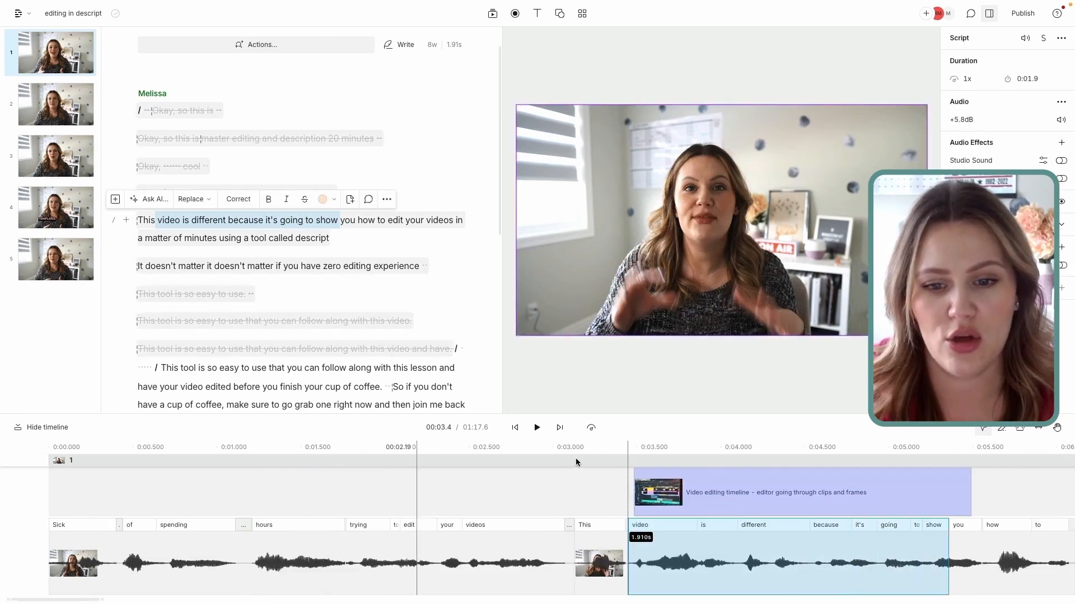
pyautogui.click(708, 473)
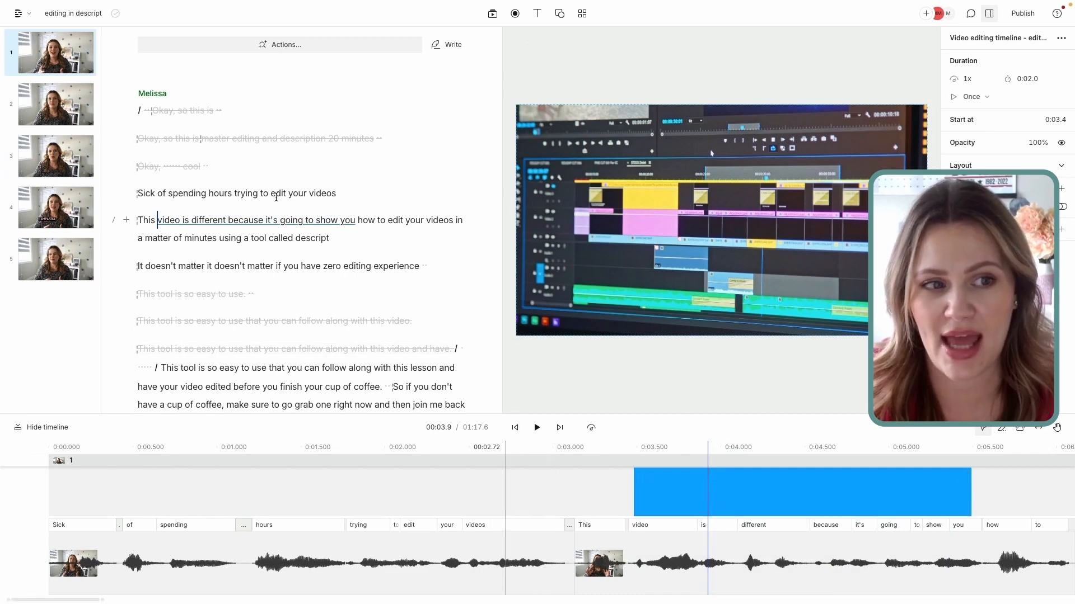
pyautogui.click(36, 459)
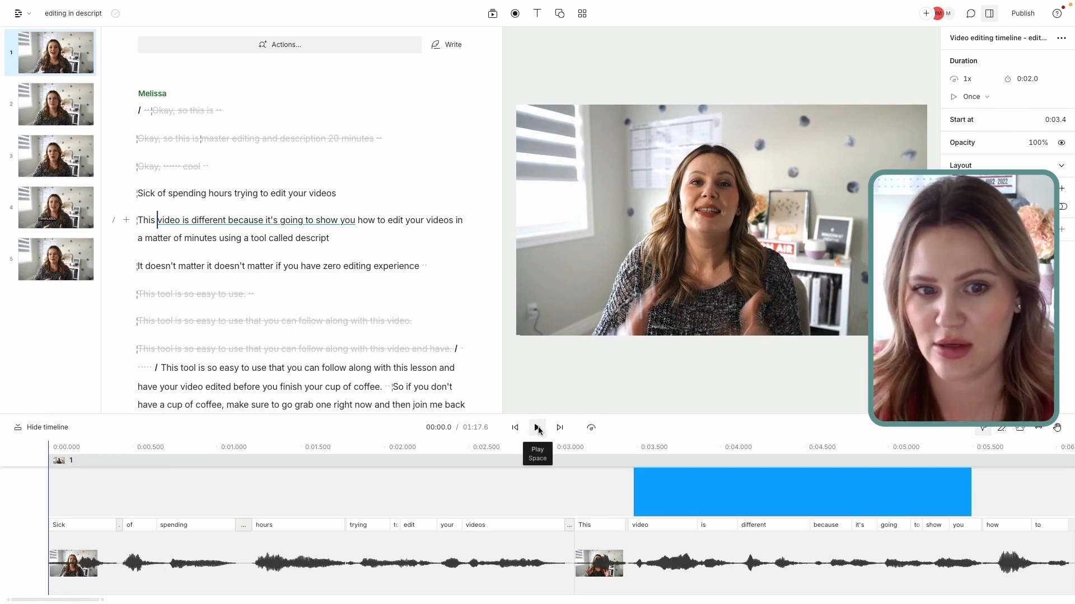
pyautogui.click(538, 428)
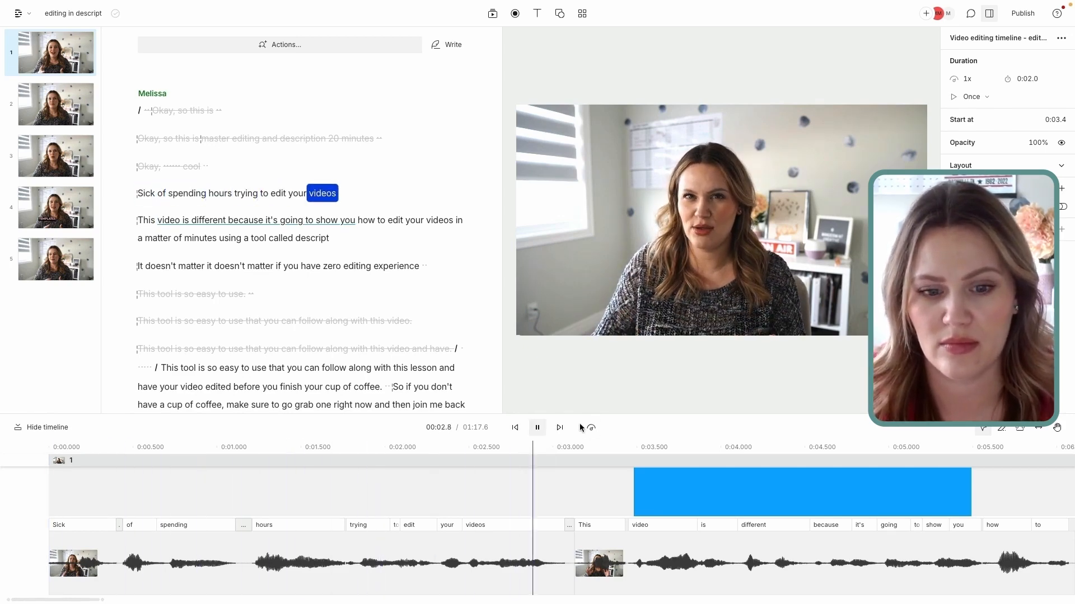
pyautogui.click(538, 429)
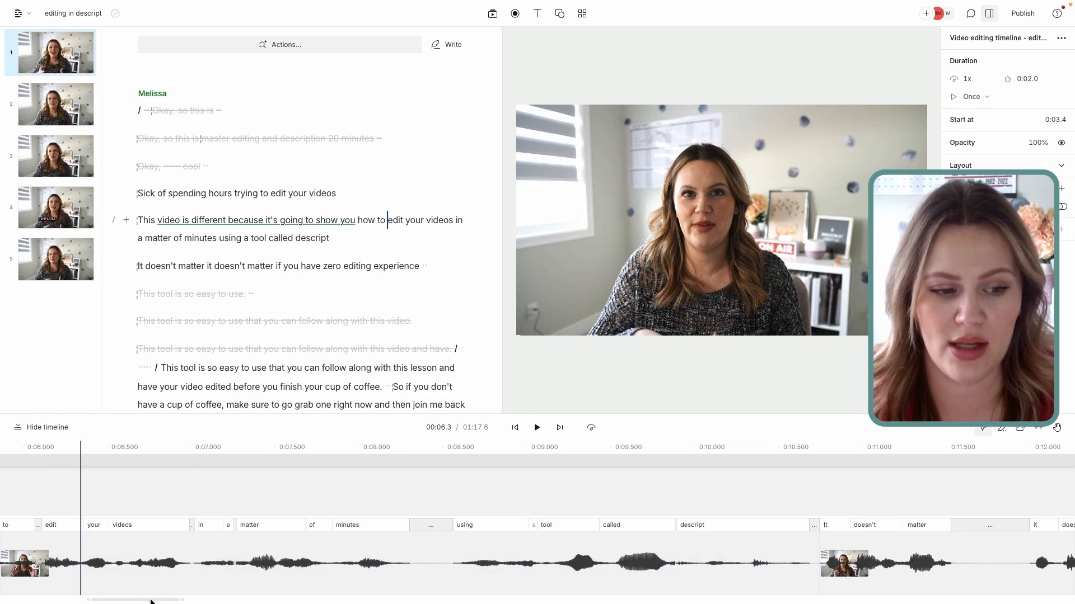
# - Place the cursor before "This video is different" and browse the stock media's videos, GIFs, images, music and sound effects for "editing video"
pyautogui.moveTo(150, 602); pyautogui.dragTo(95, 603)
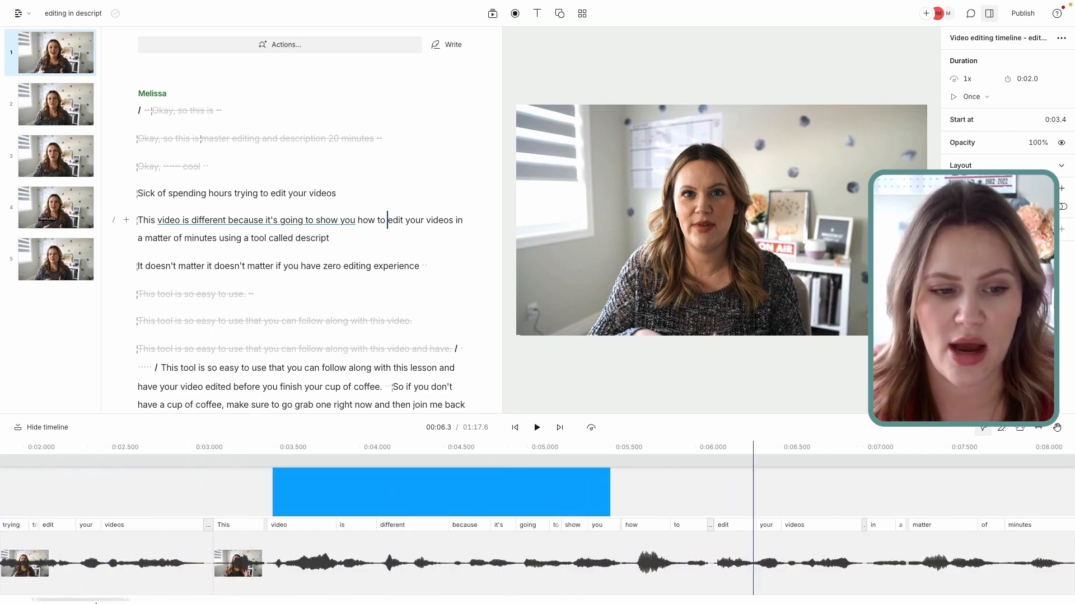
pyautogui.click(138, 220)
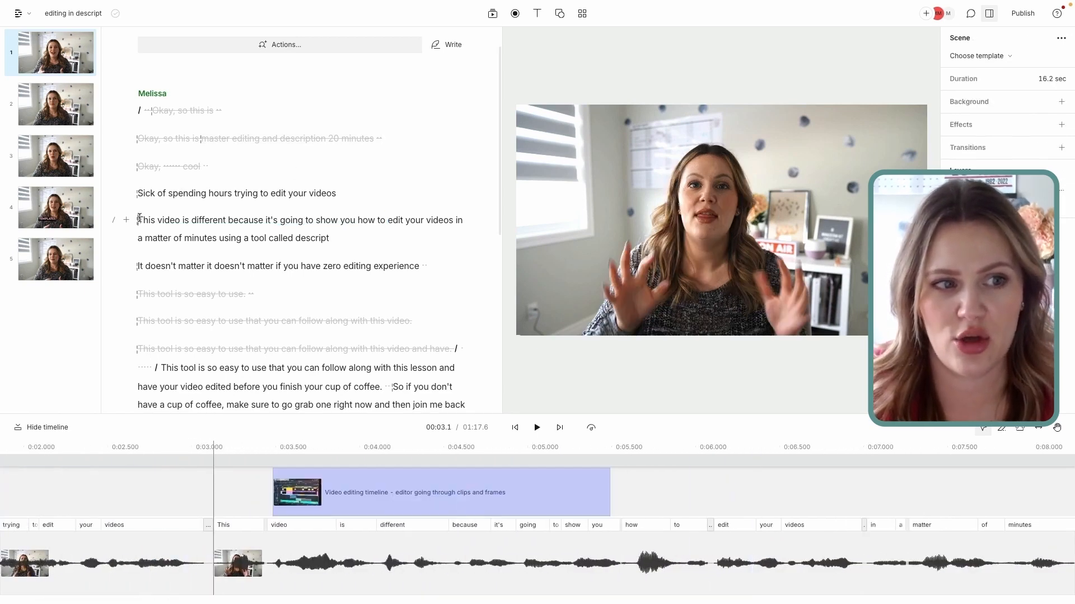
pyautogui.click(493, 14)
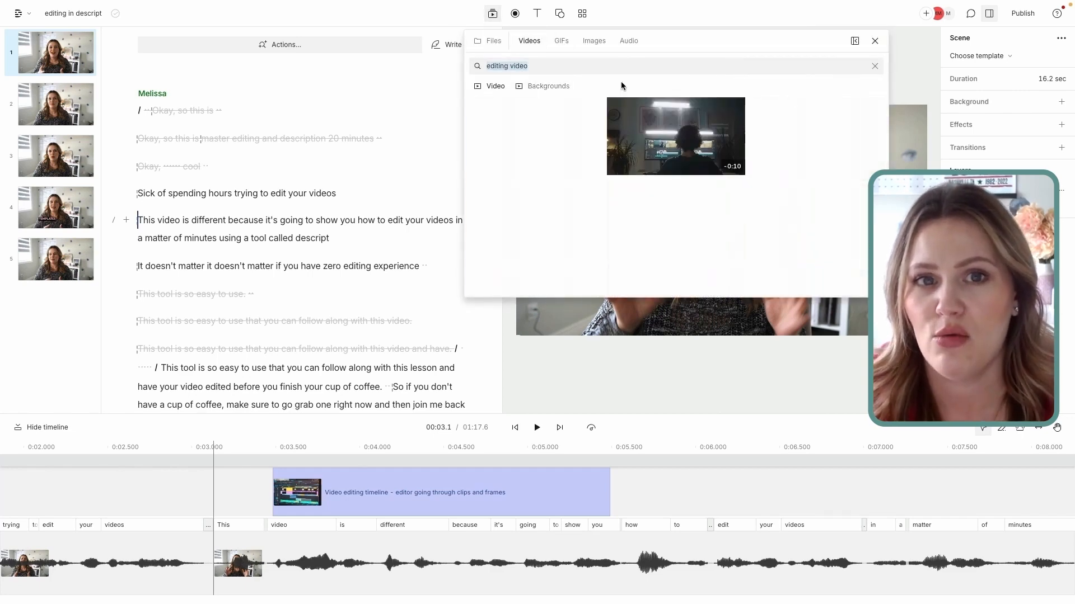
pyautogui.click(524, 40)
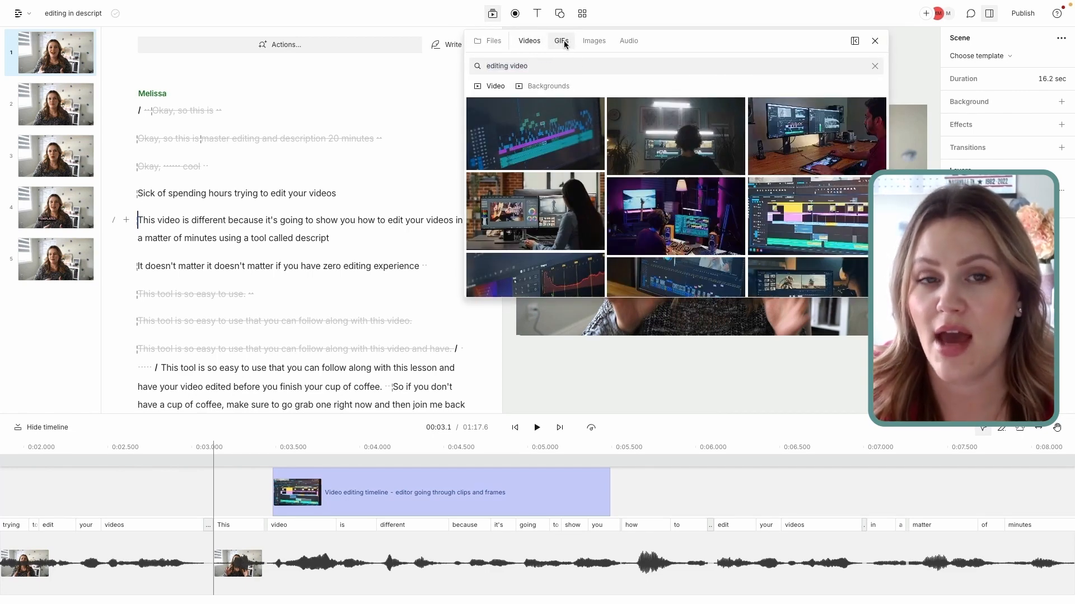
pyautogui.click(563, 41)
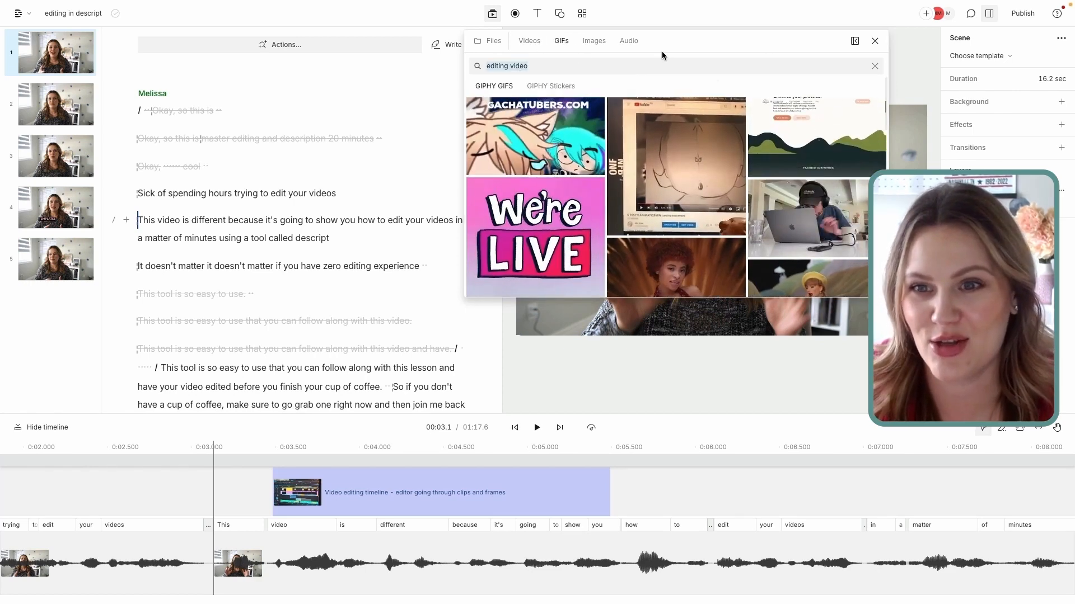
pyautogui.scroll(-1, 700, 253)
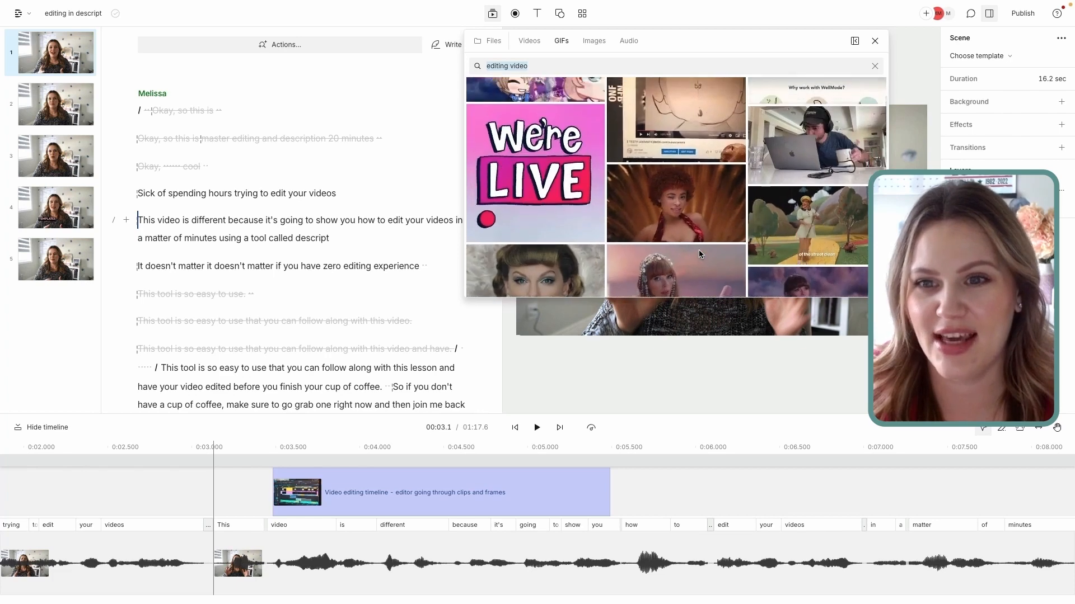
pyautogui.click(592, 41)
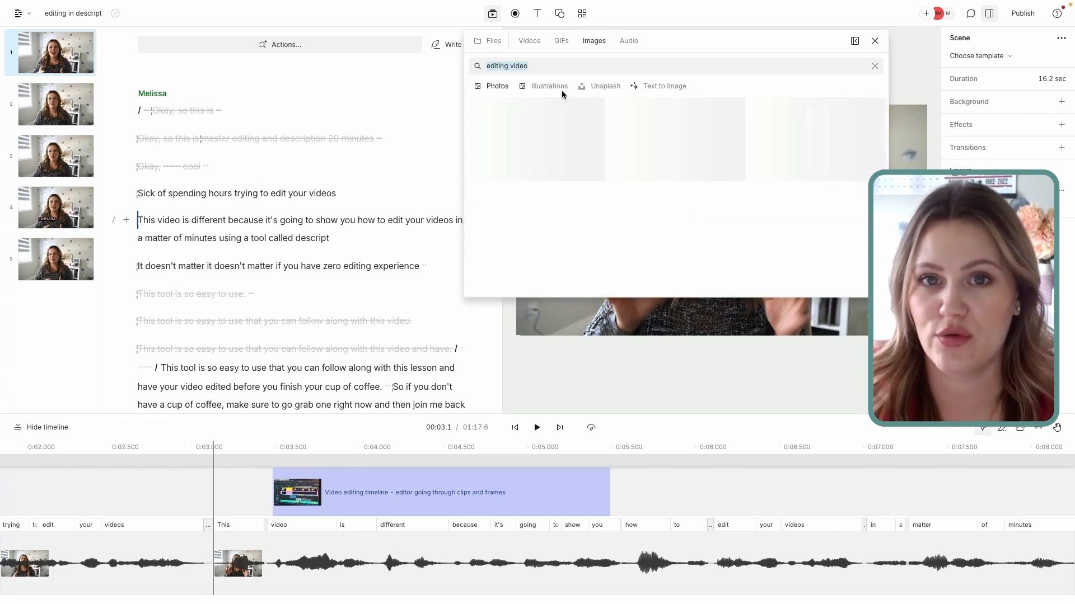
pyautogui.click(628, 41)
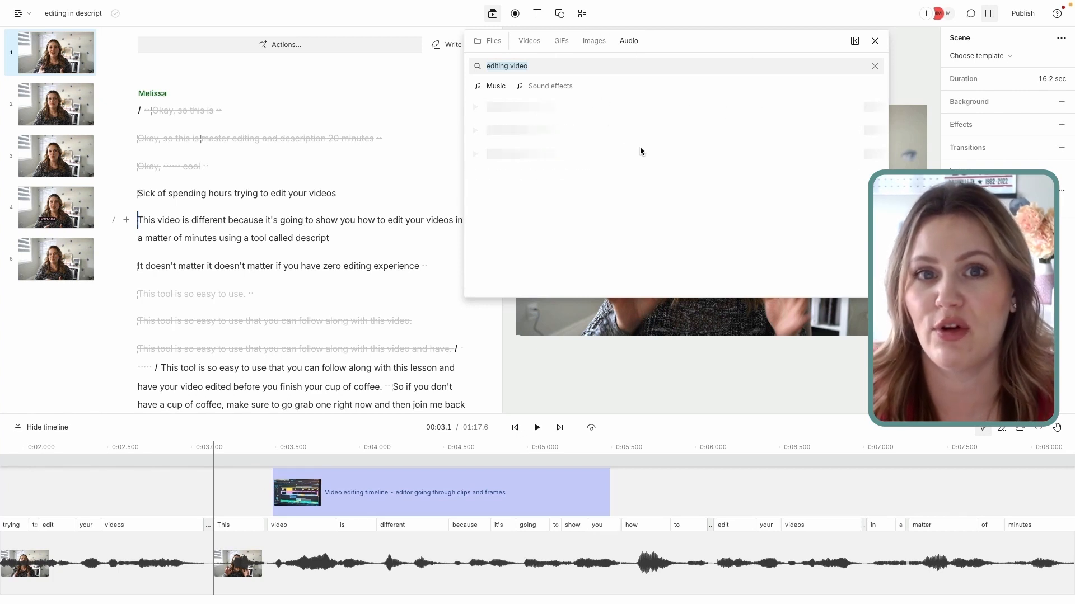
pyautogui.click(555, 89)
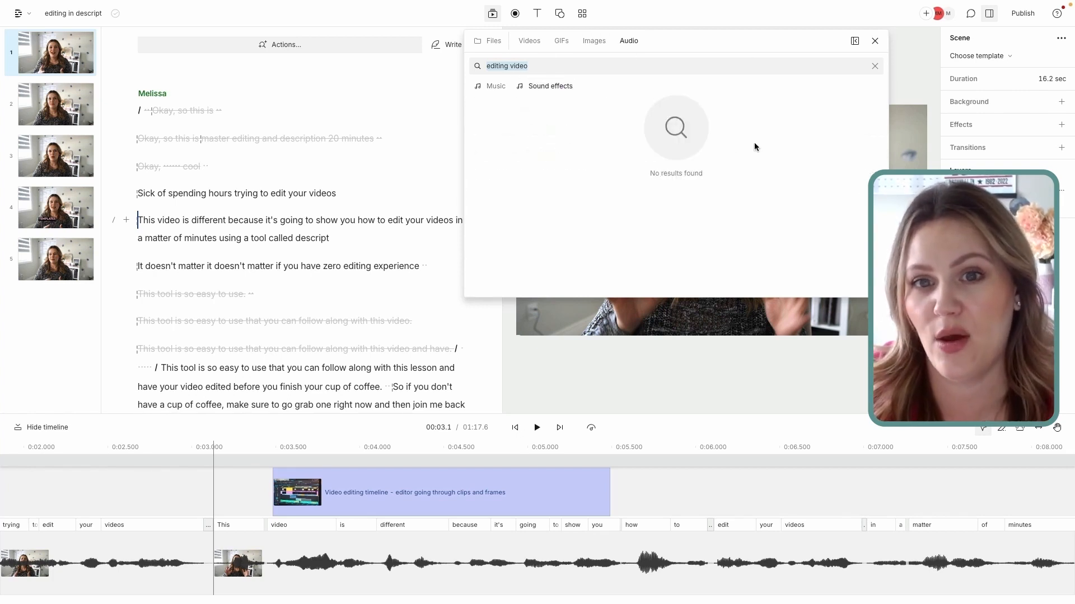
# - View the recording options, including audio only and screen recording, and close them without recording
pyautogui.click(515, 18)
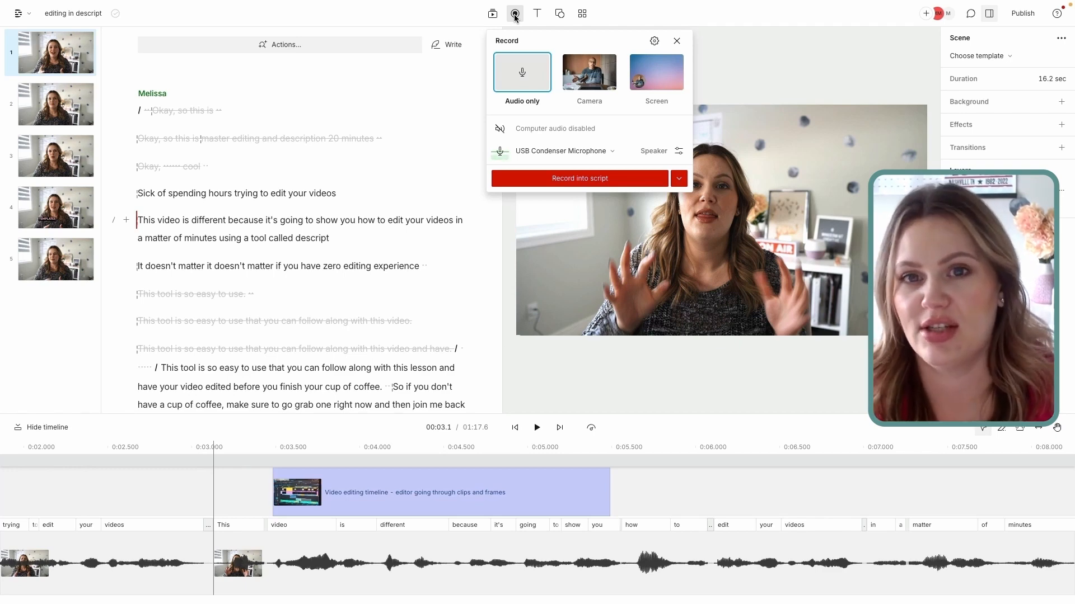
pyautogui.click(651, 83)
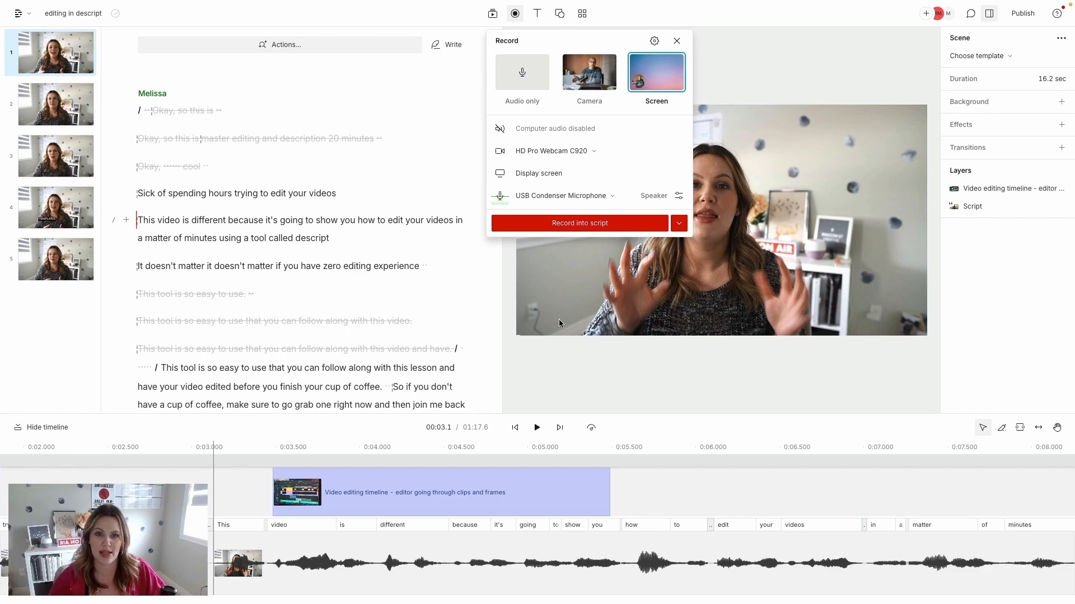
pyautogui.click(677, 40)
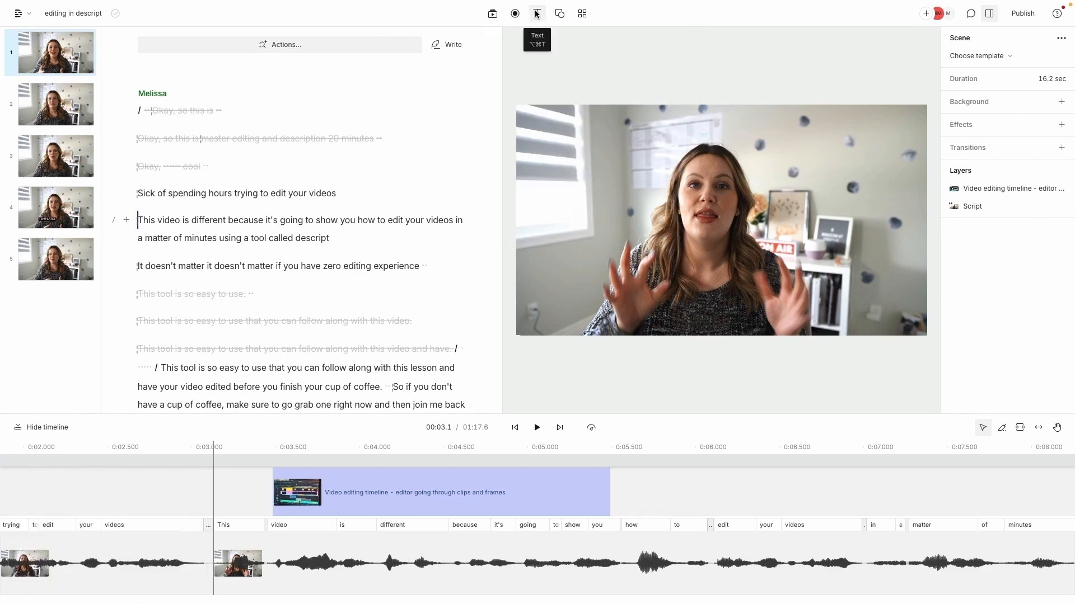
# - Add a text title reading "editing in descript" to the first scene and set its font size to 80
pyautogui.click(536, 13)
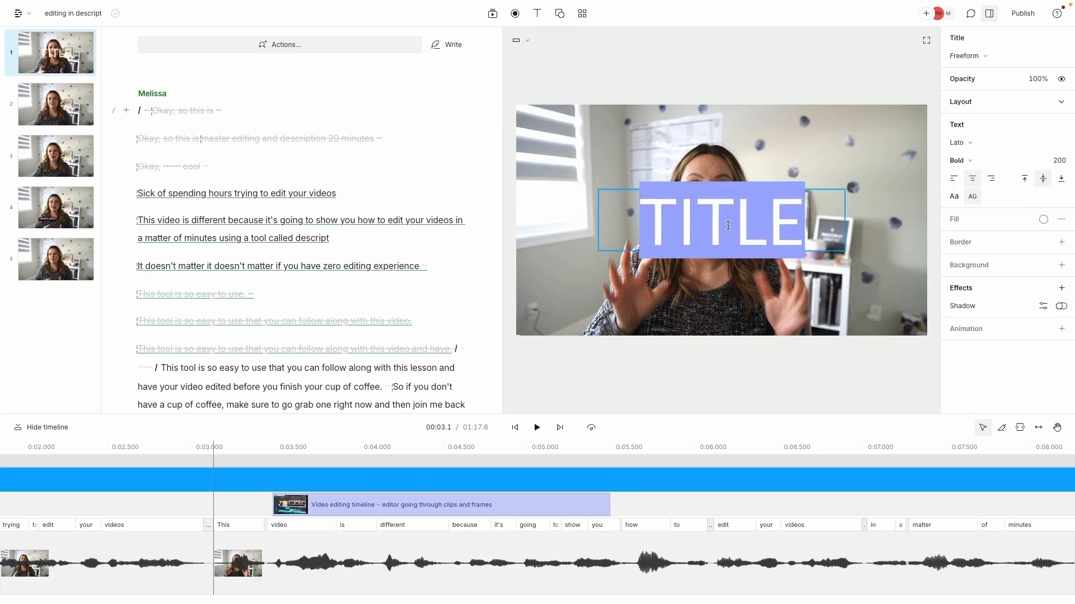
pyautogui.write('editing in')
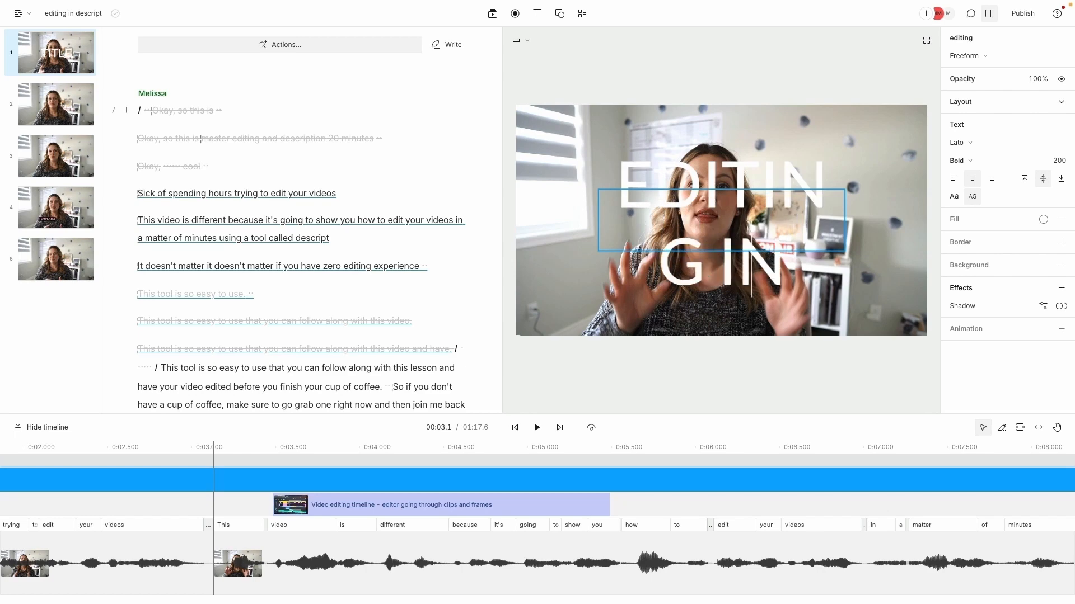
pyautogui.write(' descript')
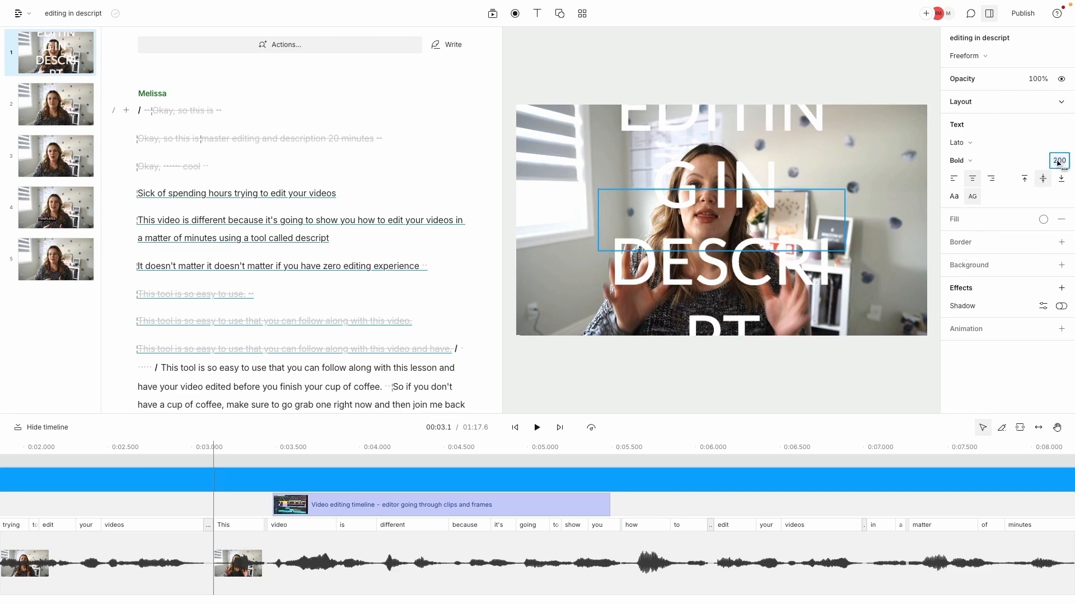
pyautogui.click(1058, 160)
pyautogui.write('80')
pyautogui.press('Return')
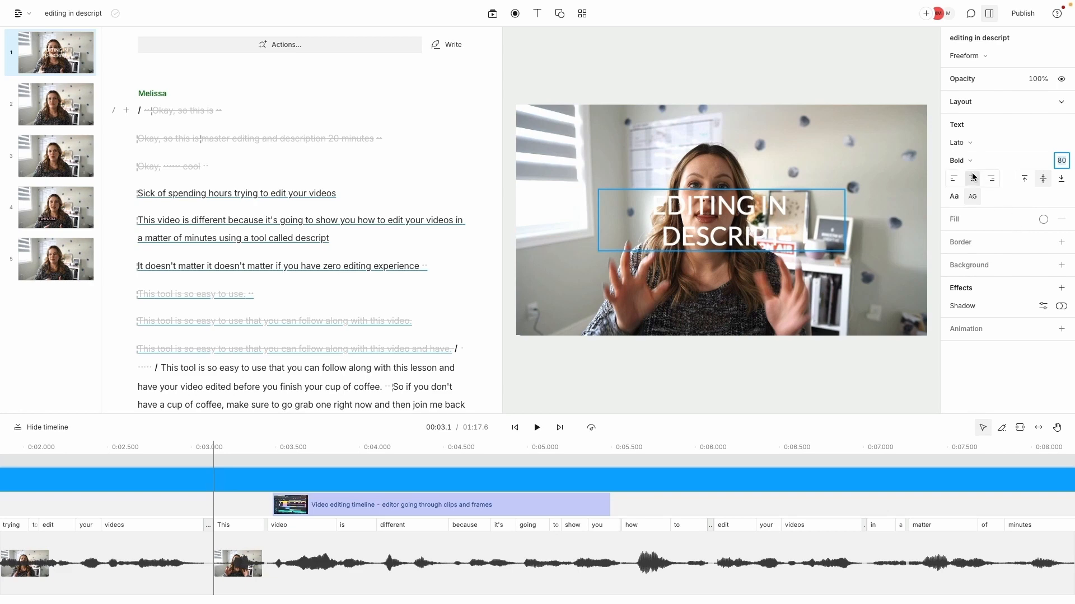
# - Add a teal background to the title and position it on one line across the centre of the frame
pyautogui.click(1061, 265)
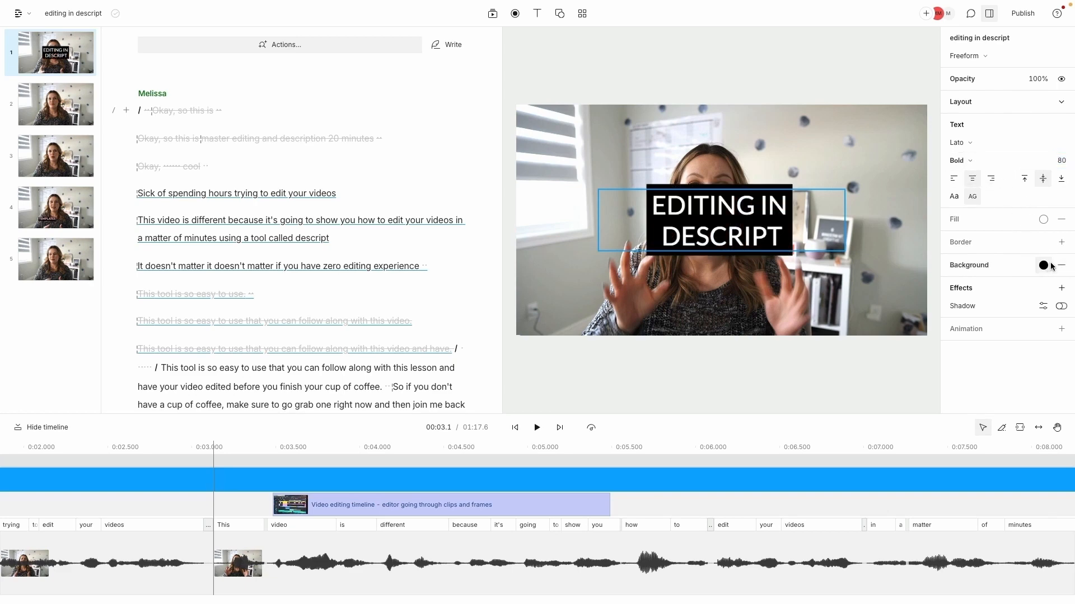
pyautogui.click(1043, 266)
pyautogui.click(1005, 567)
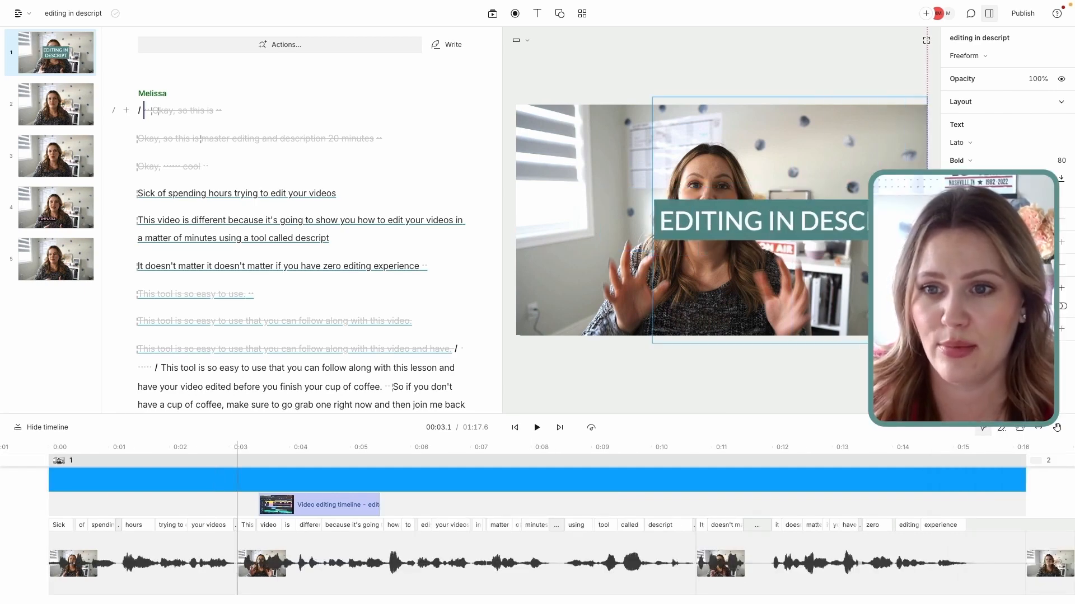
pyautogui.moveTo(831, 227); pyautogui.dragTo(764, 227)
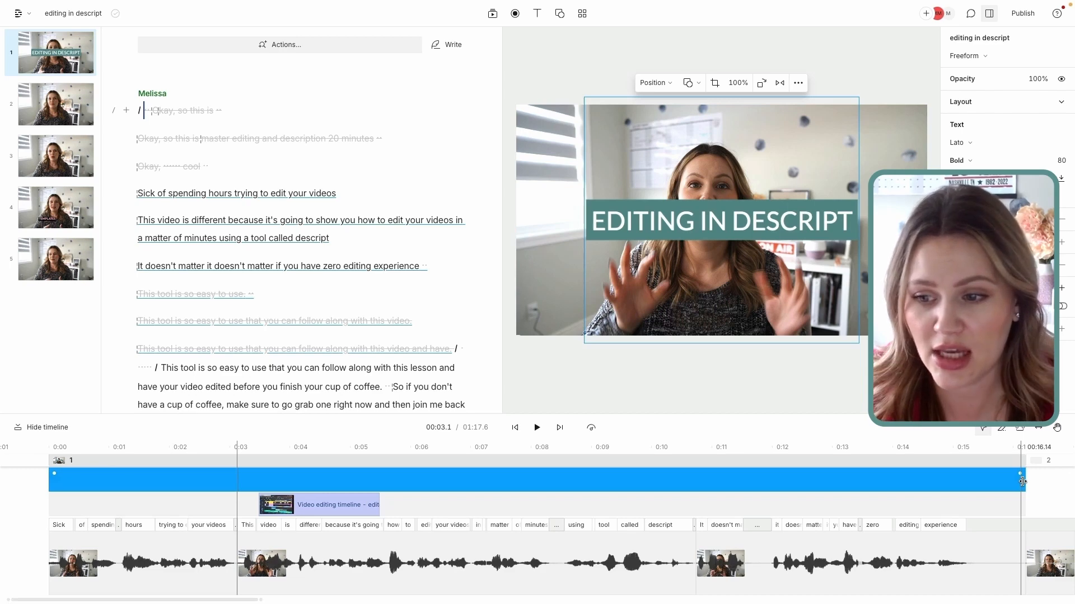
# - Trim the title overlay to end at about 3.2 s and preview it from the start of the video
pyautogui.moveTo(1023, 481); pyautogui.dragTo(244, 486)
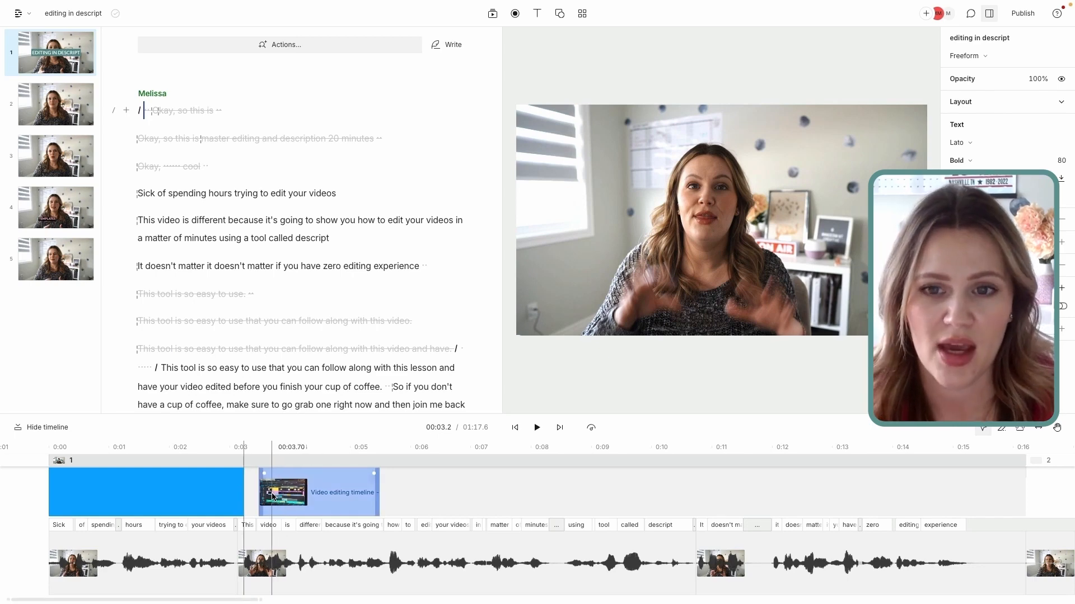
pyautogui.click(54, 481)
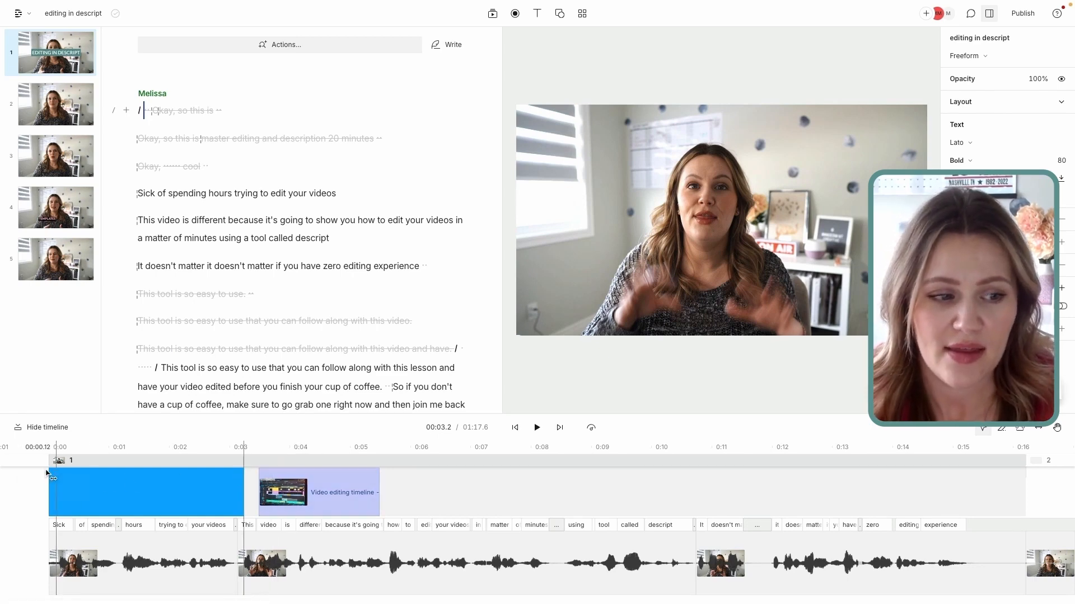
pyautogui.click(47, 460)
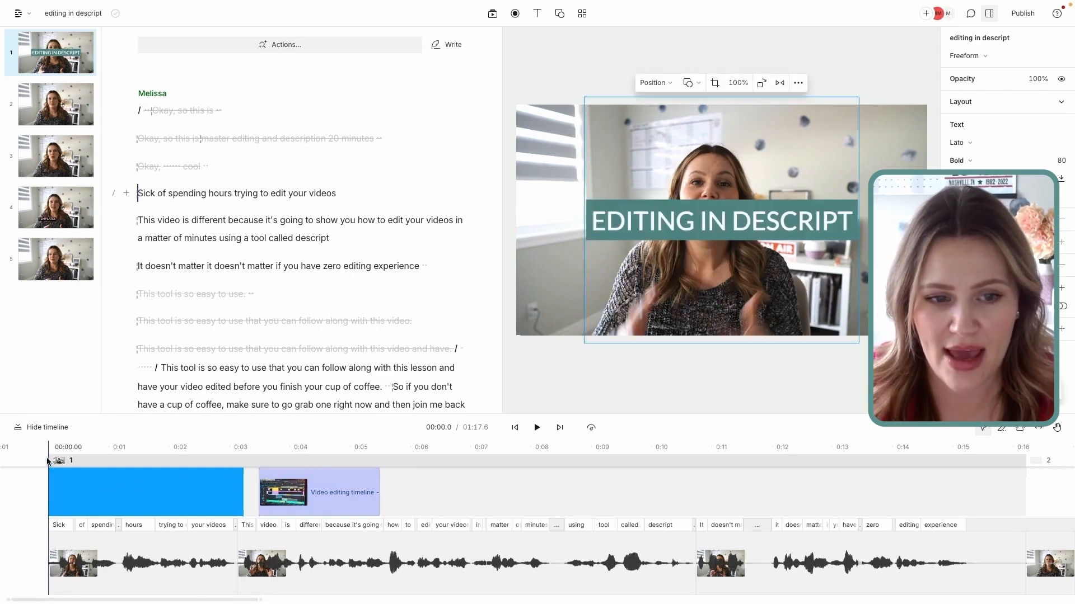
pyautogui.press('space')
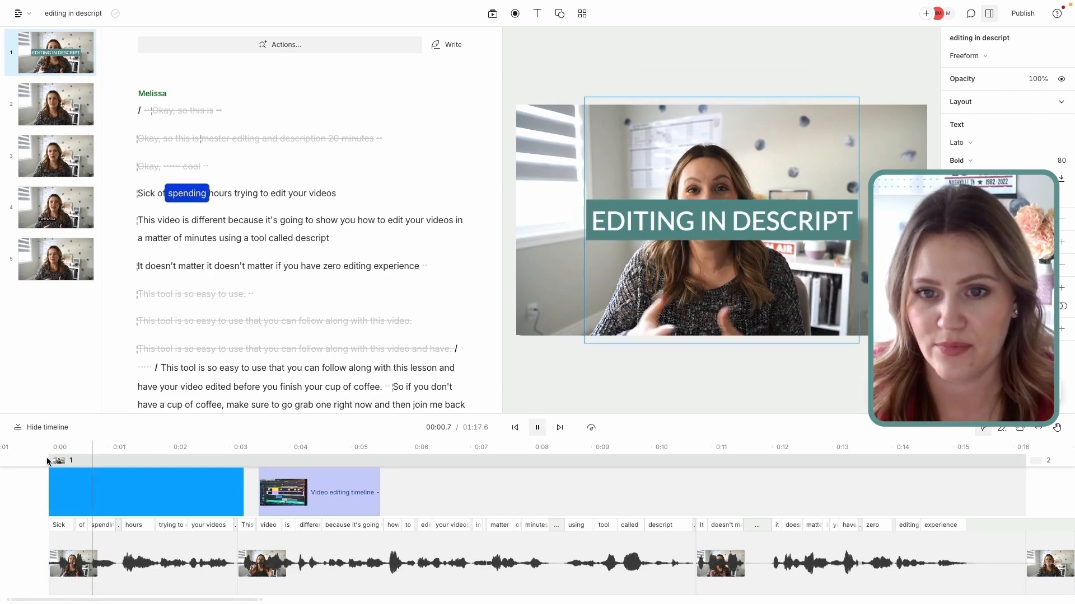
pyautogui.press('space')
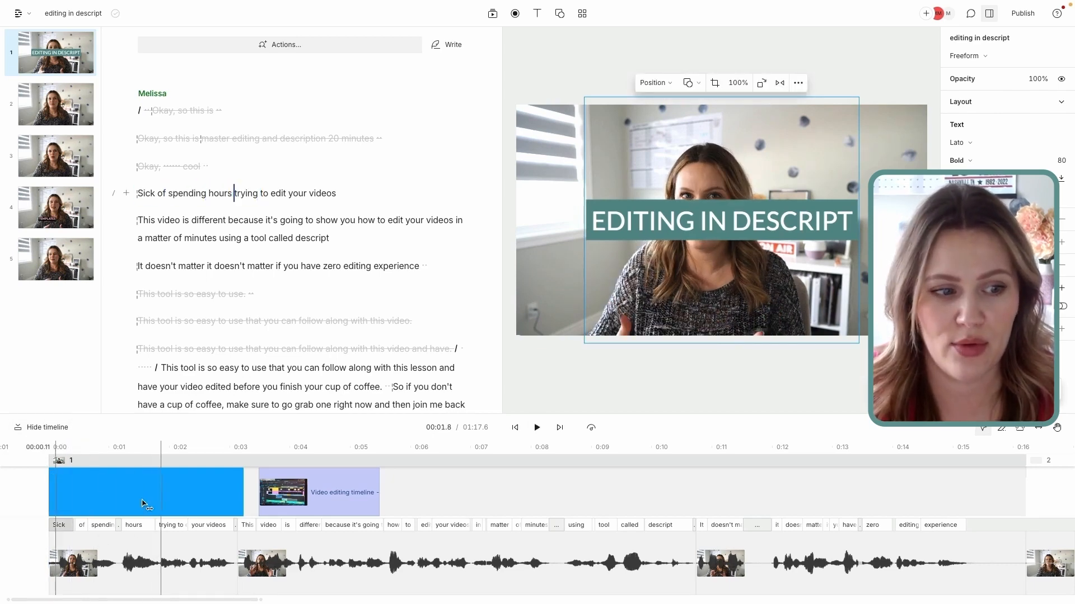
# - Add a fade-in and fade-out to the title overlay, preview it, and adjust its end to about 1.9 s
pyautogui.moveTo(233, 481); pyautogui.dragTo(105, 486)
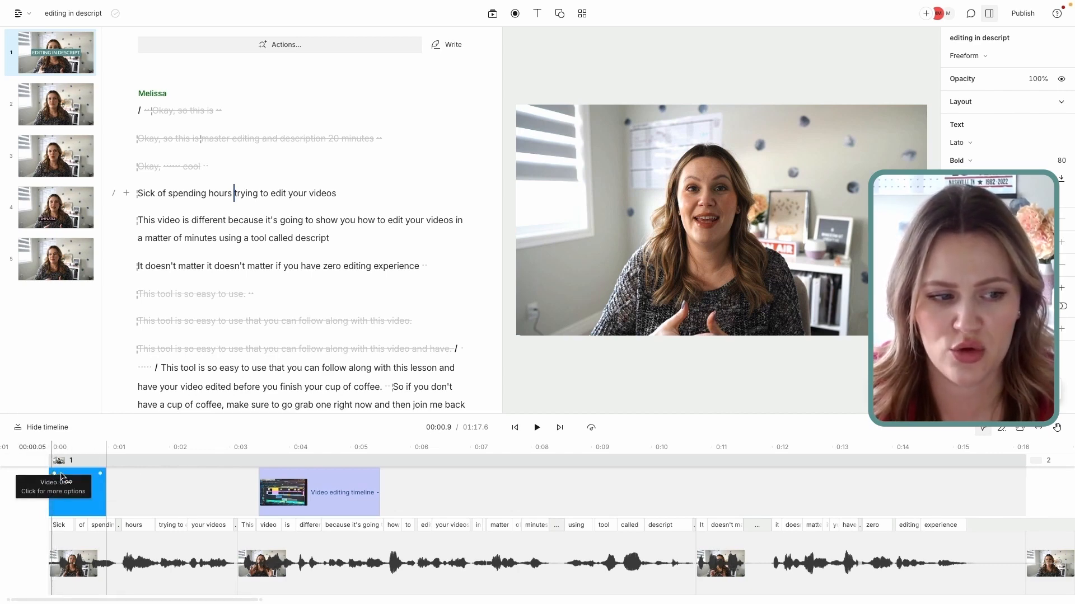
pyautogui.moveTo(61, 478); pyautogui.dragTo(84, 473)
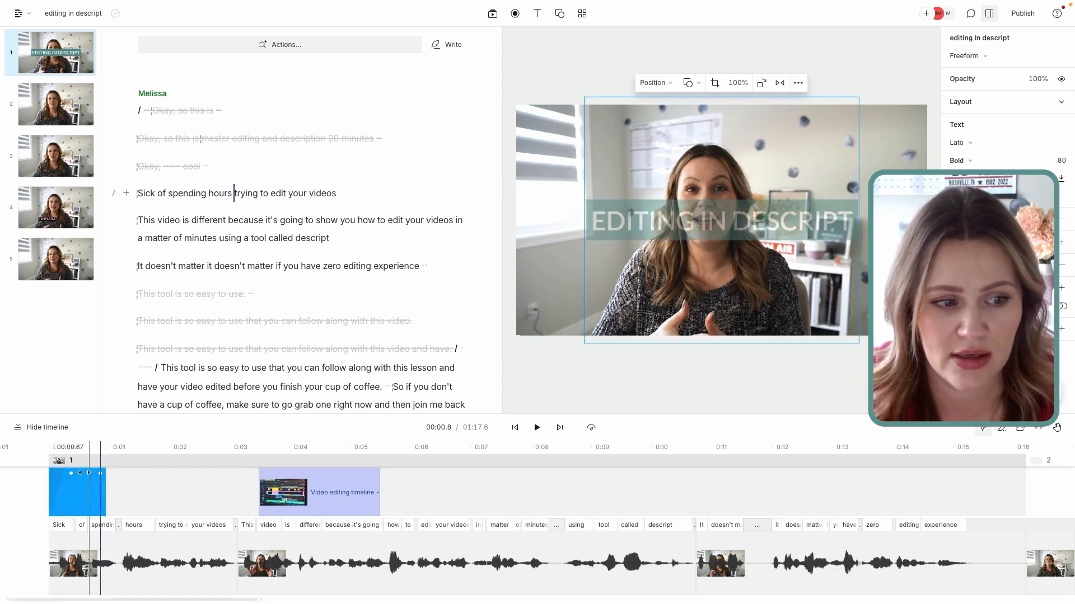
pyautogui.click(44, 461)
pyautogui.press('space')
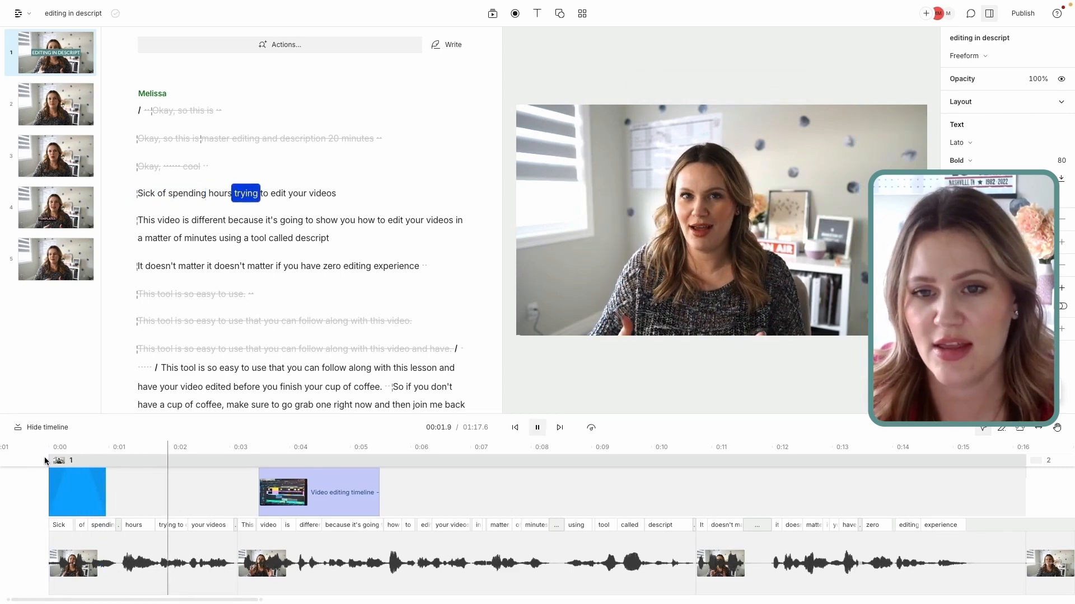
pyautogui.press('space')
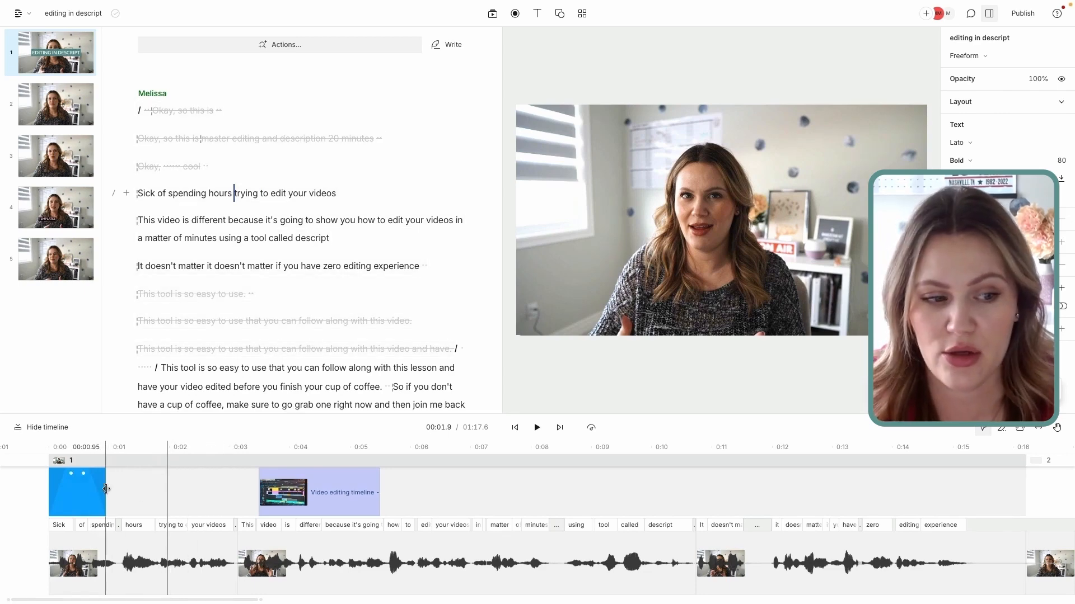
pyautogui.moveTo(158, 487); pyautogui.dragTo(168, 487)
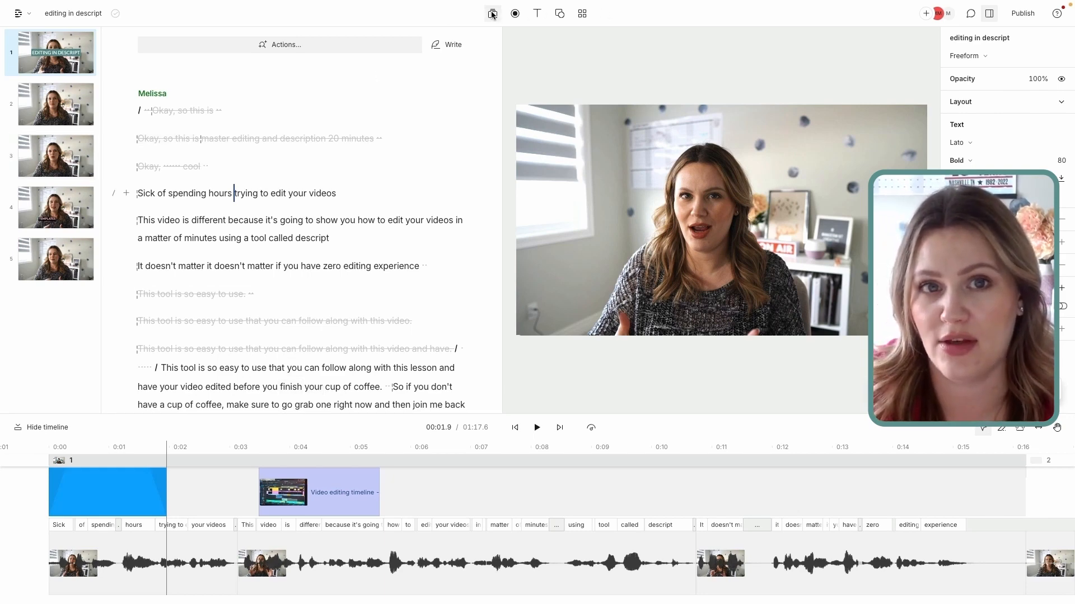
# - Look through the available shapes and the private templates without adding any
pyautogui.click(560, 13)
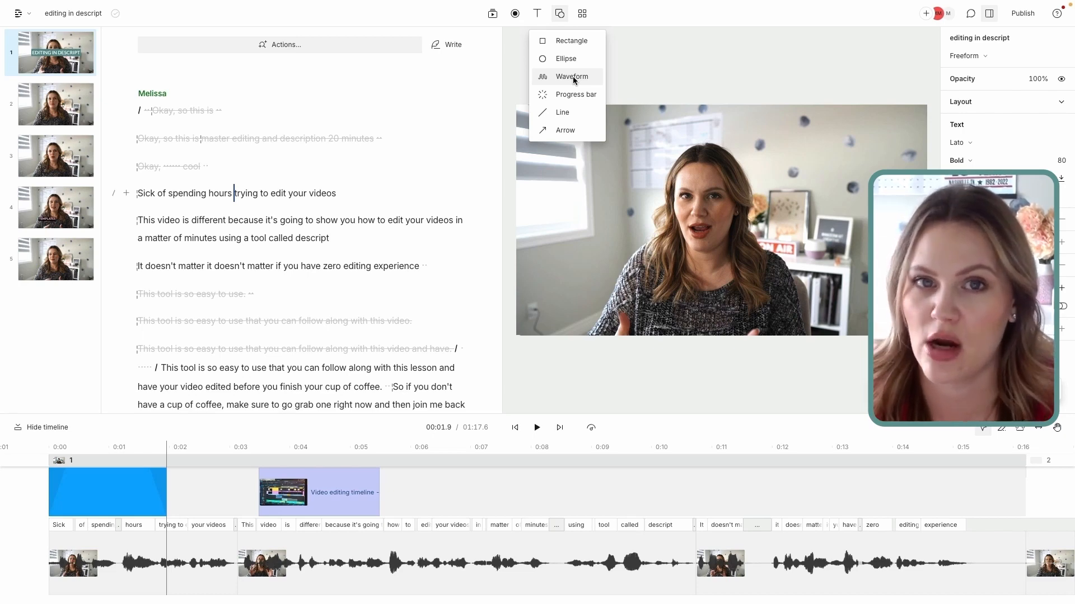
pyautogui.click(583, 15)
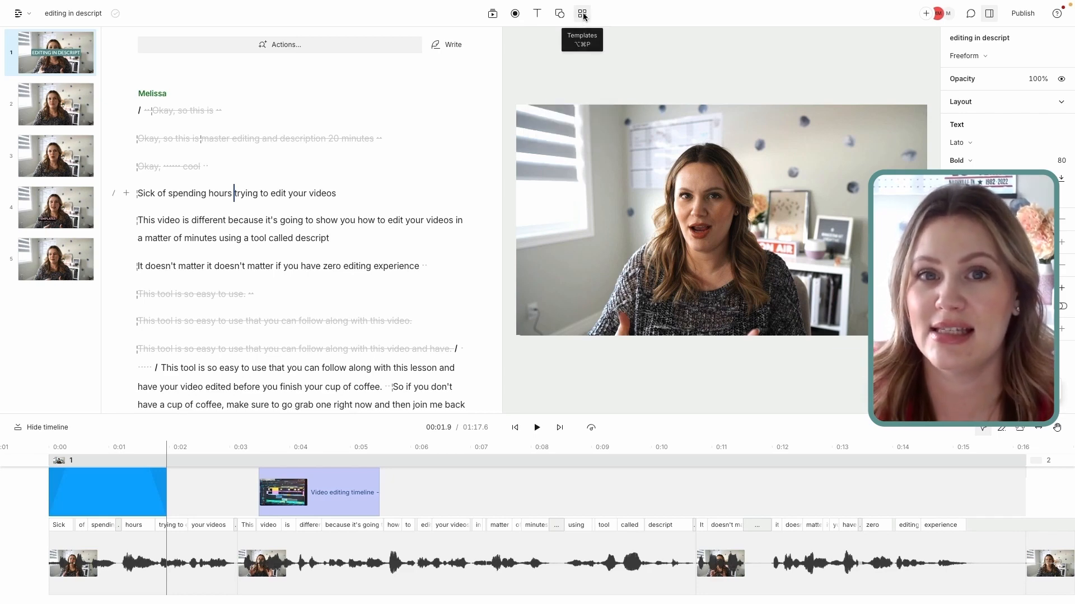
pyautogui.click(583, 14)
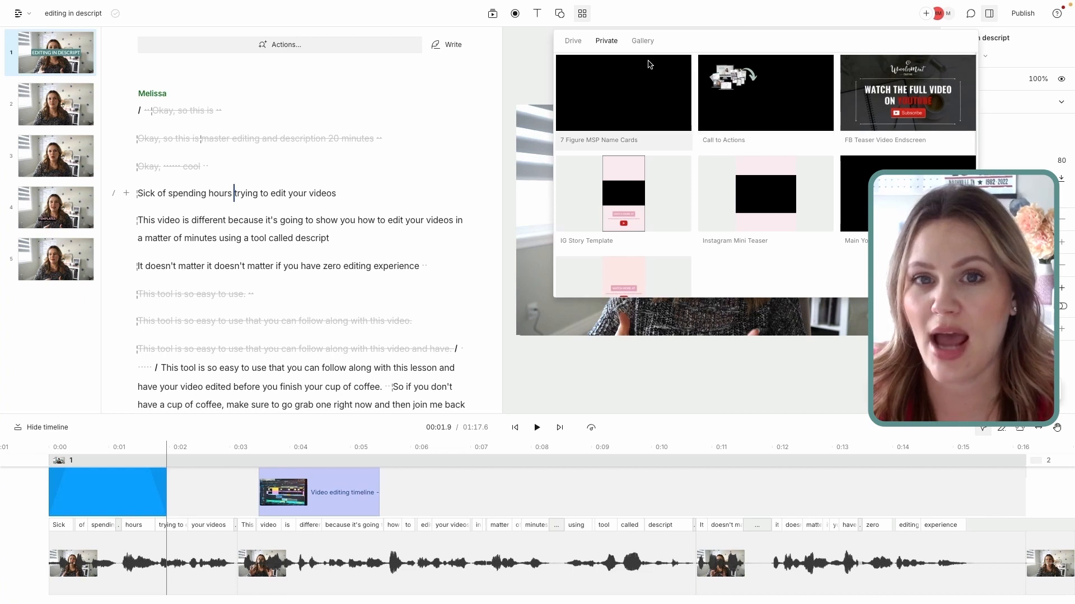
pyautogui.scroll(-2, 619, 137)
pyautogui.scroll(2, 614, 136)
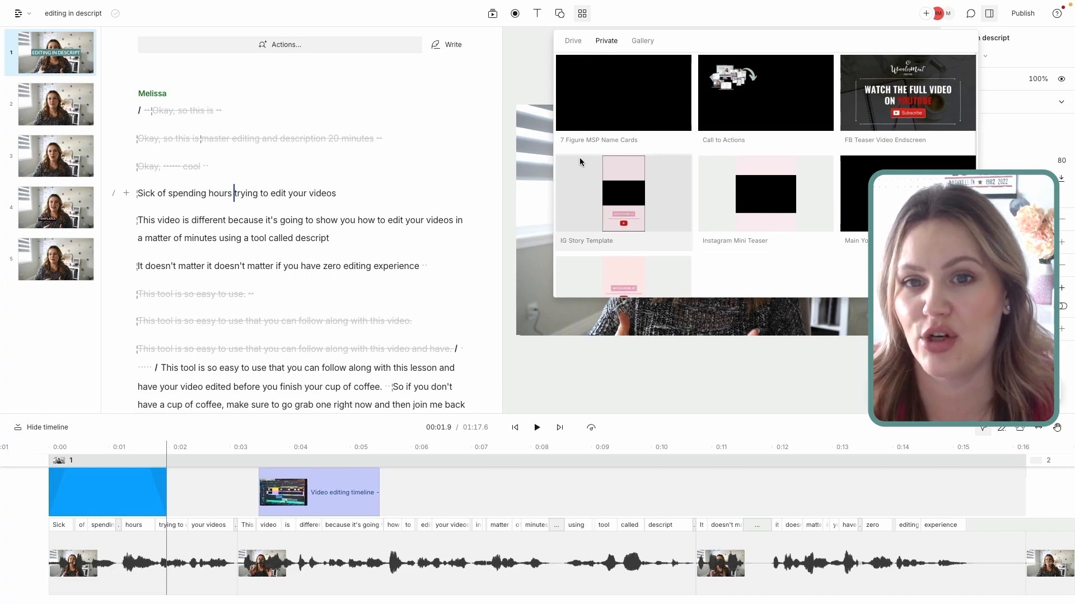
pyautogui.click(582, 14)
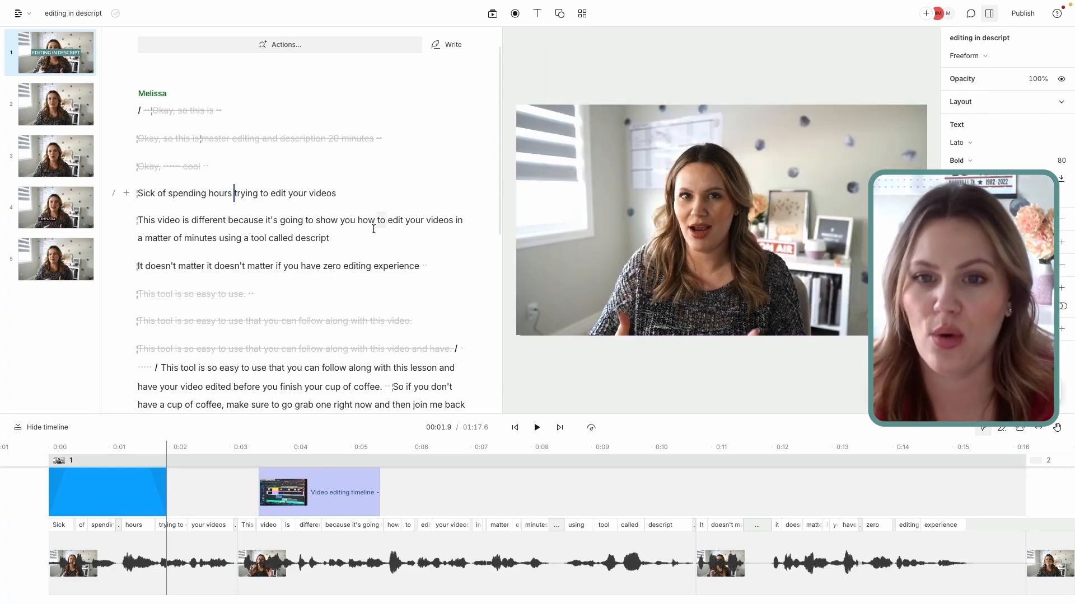
# - Select the first scene's script video, dismiss the update notice, and set the audio level to -0.7 dB
pyautogui.scroll(-2, 373, 229)
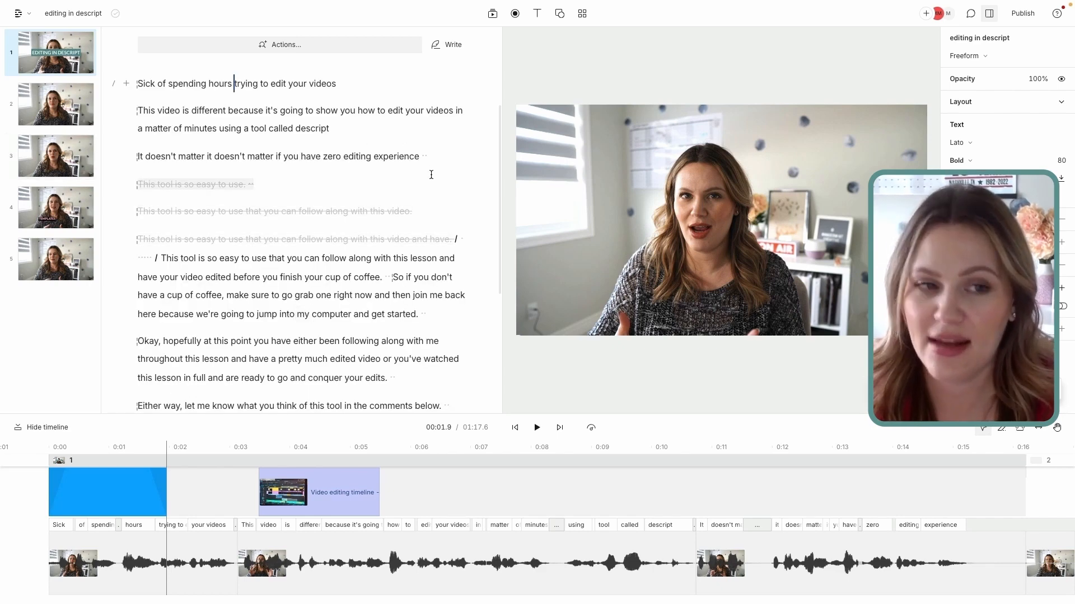
pyautogui.moveTo(362, 240)
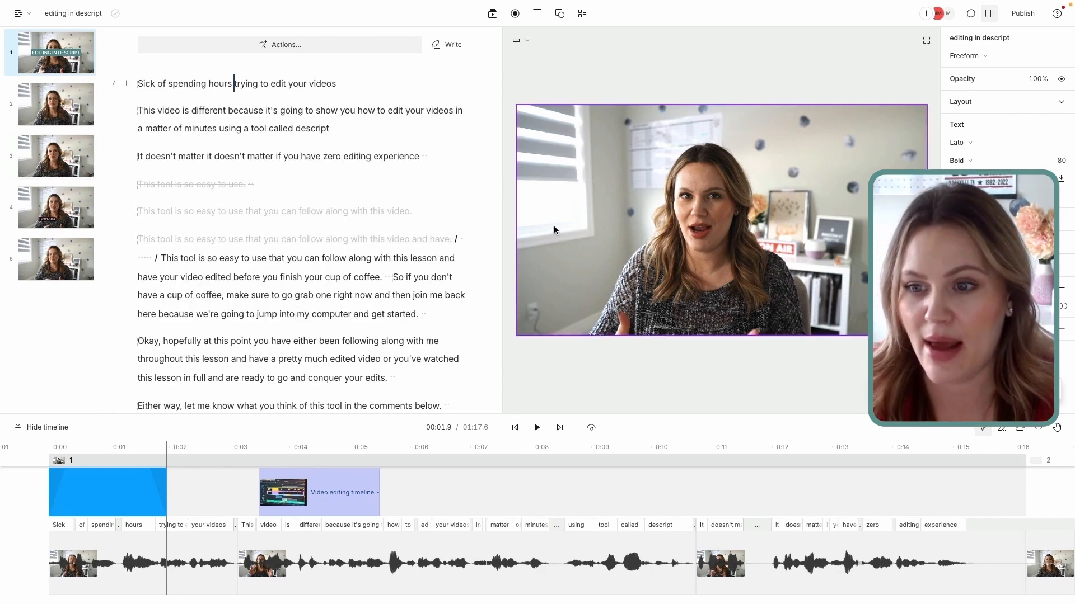
pyautogui.click(713, 222)
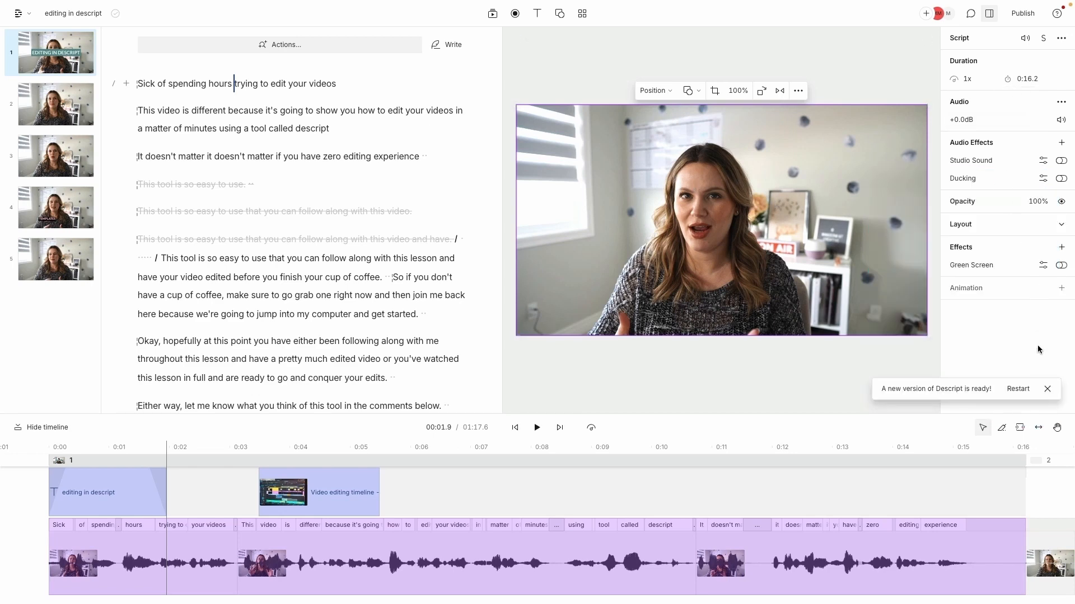
pyautogui.click(1047, 389)
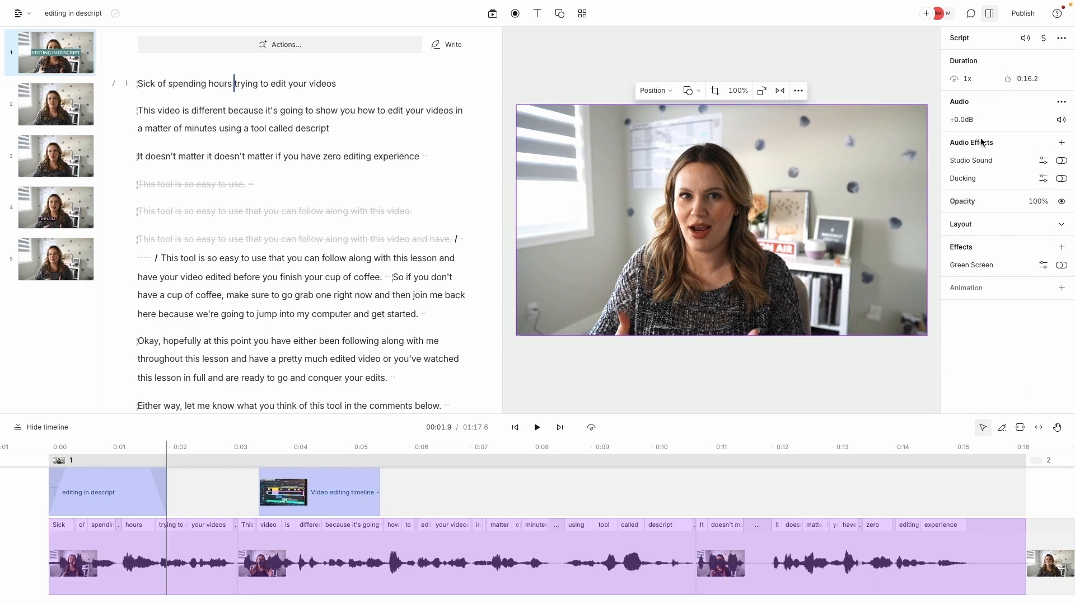
pyautogui.moveTo(973, 119)
pyautogui.mouseDown()
pyautogui.moveTo(1026, 120)
pyautogui.moveTo(963, 120)
pyautogui.mouseUp()
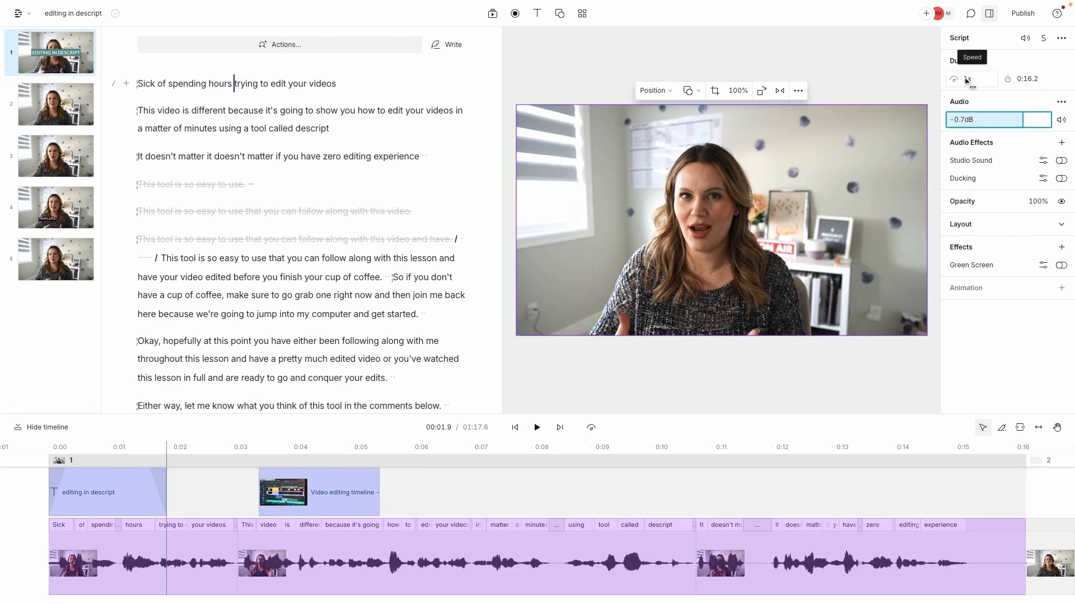
# - Try a playback speed of 10x on the first scene's script clip and restore it to 1x
pyautogui.click(967, 80)
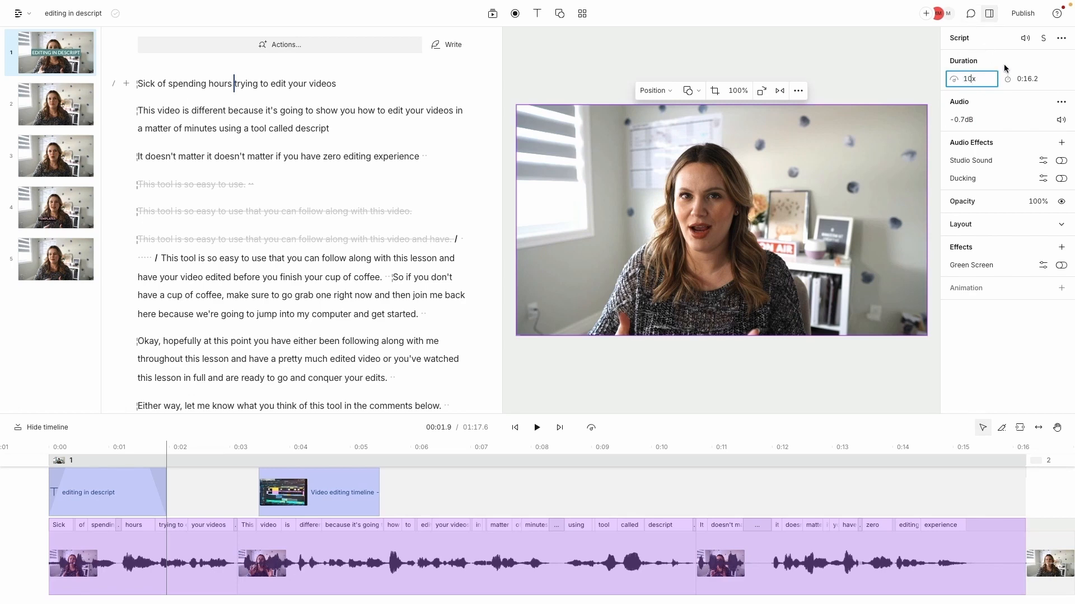
pyautogui.press('Return')
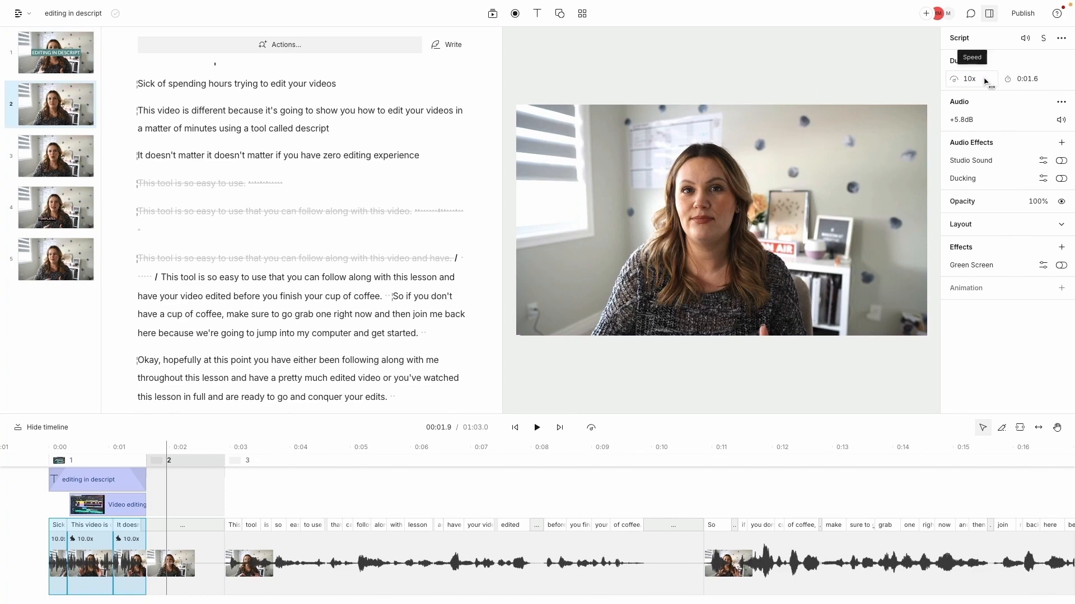
pyautogui.click(970, 79)
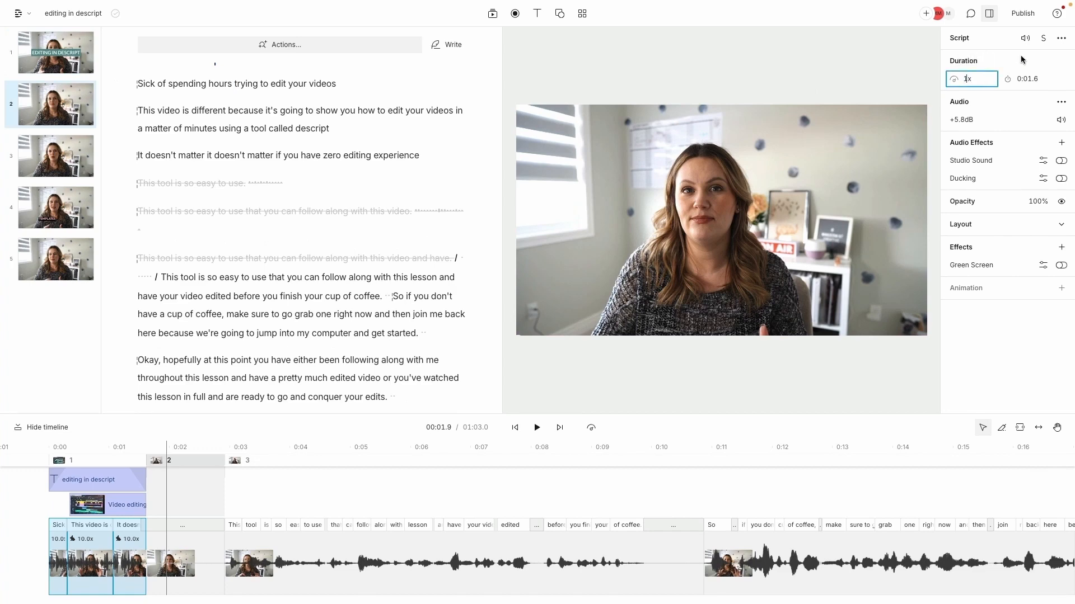
pyautogui.press('Return')
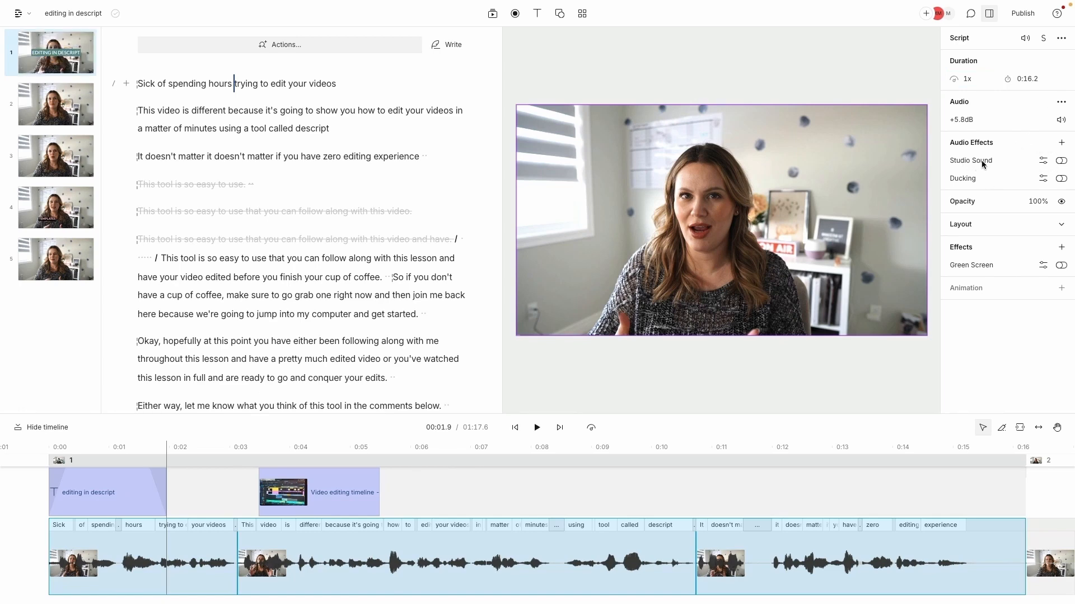
# - Enable Studio Sound for the first scene's script audio
pyautogui.click(1060, 160)
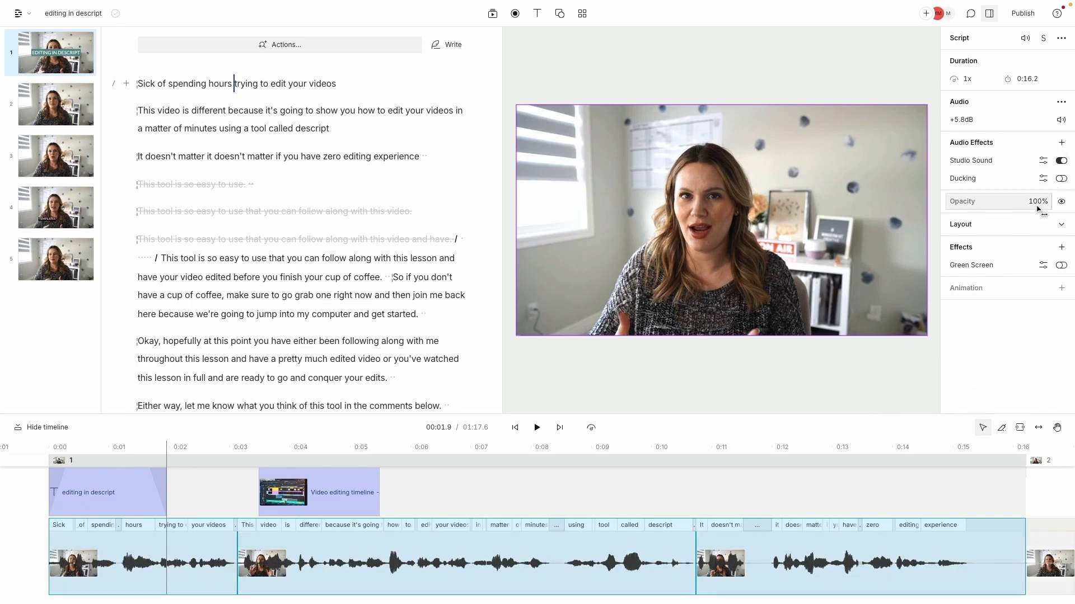
# - Try 95% opacity and the Green Screen effect on the first scene's script video, and expand its layout settings
pyautogui.moveTo(1022, 206)
pyautogui.mouseDown()
pyautogui.moveTo(966, 201)
pyautogui.moveTo(1022, 200)
pyautogui.mouseUp()
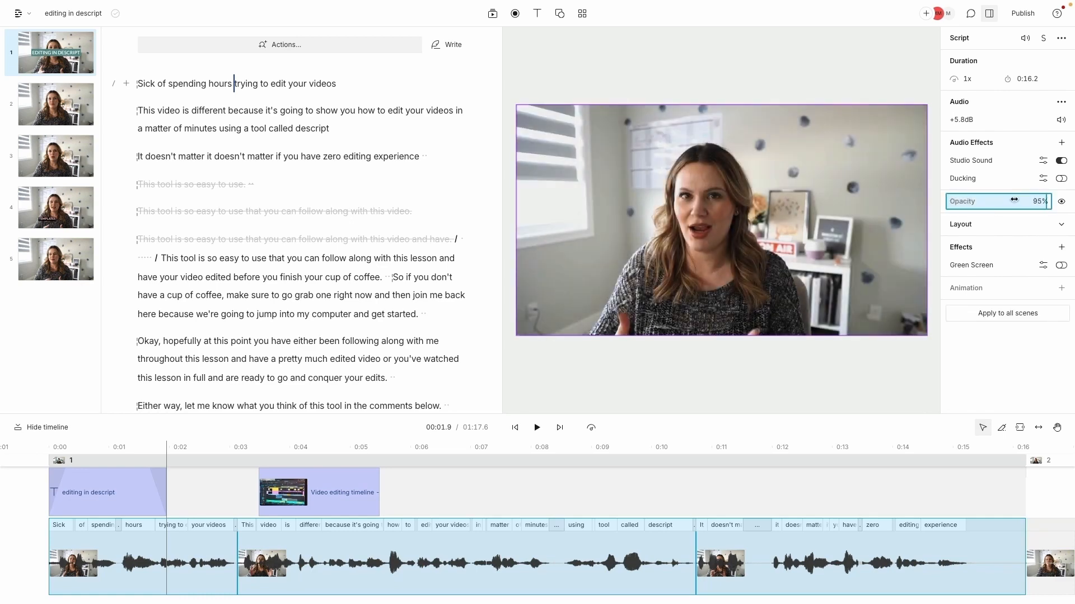
pyautogui.click(1029, 224)
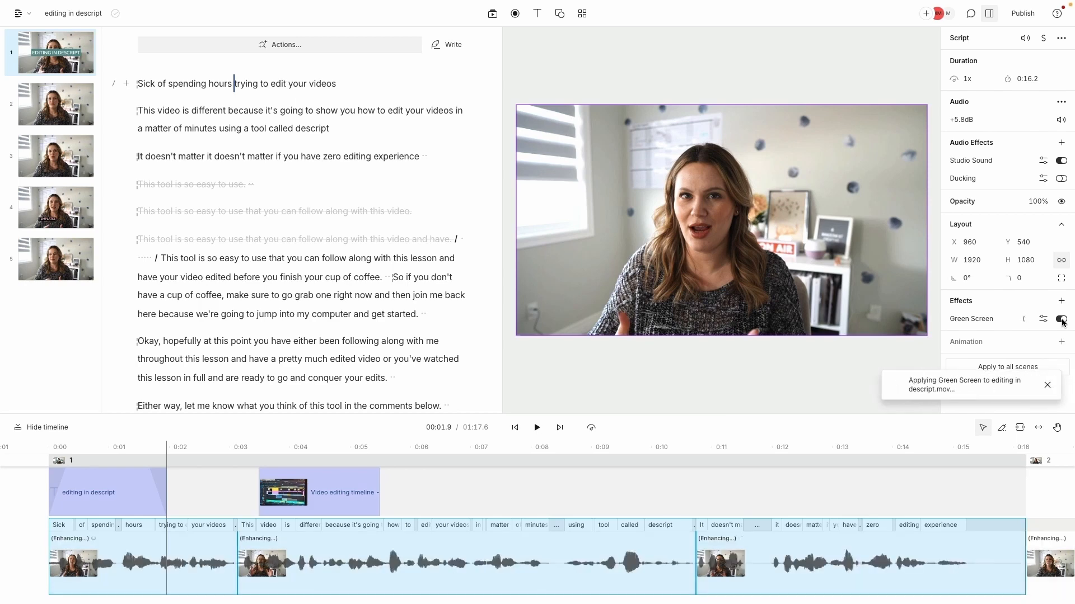
pyautogui.click(1061, 320)
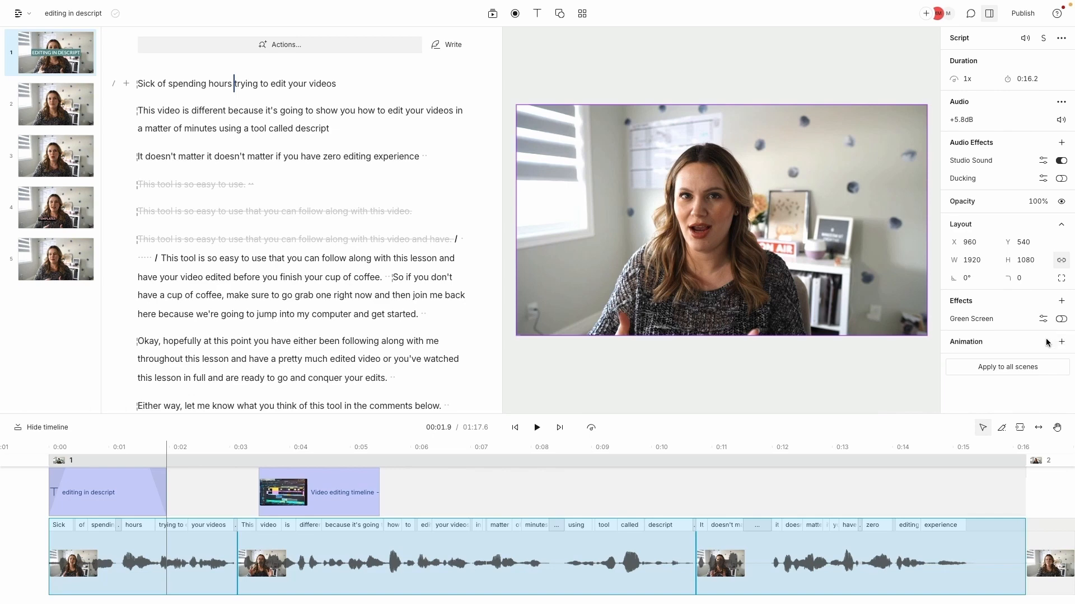
# - Look through the animation presets for the script video without adding one
pyautogui.click(1059, 343)
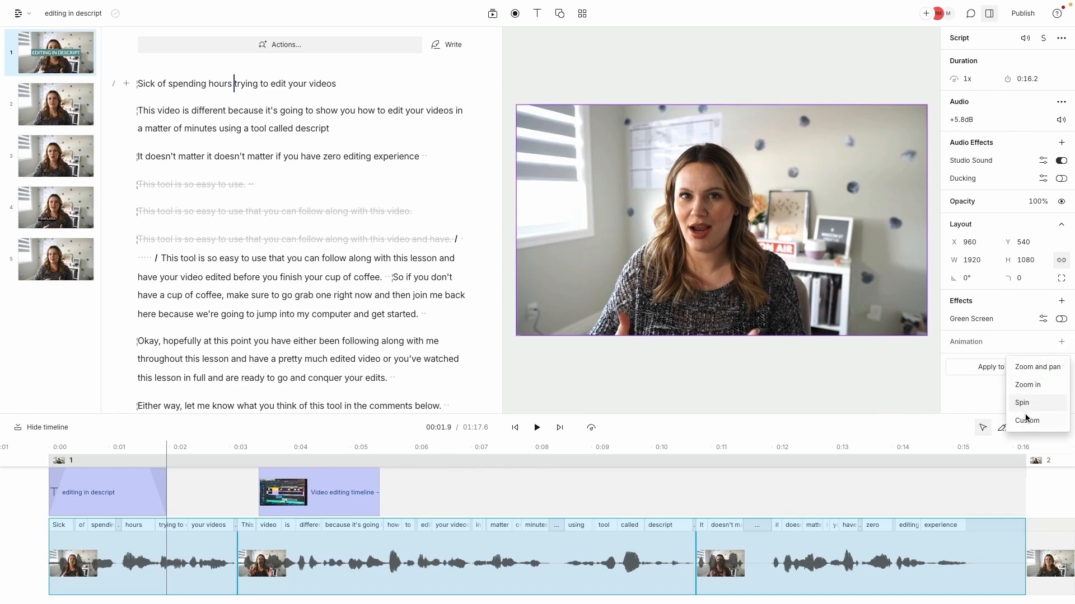
pyautogui.click(1002, 342)
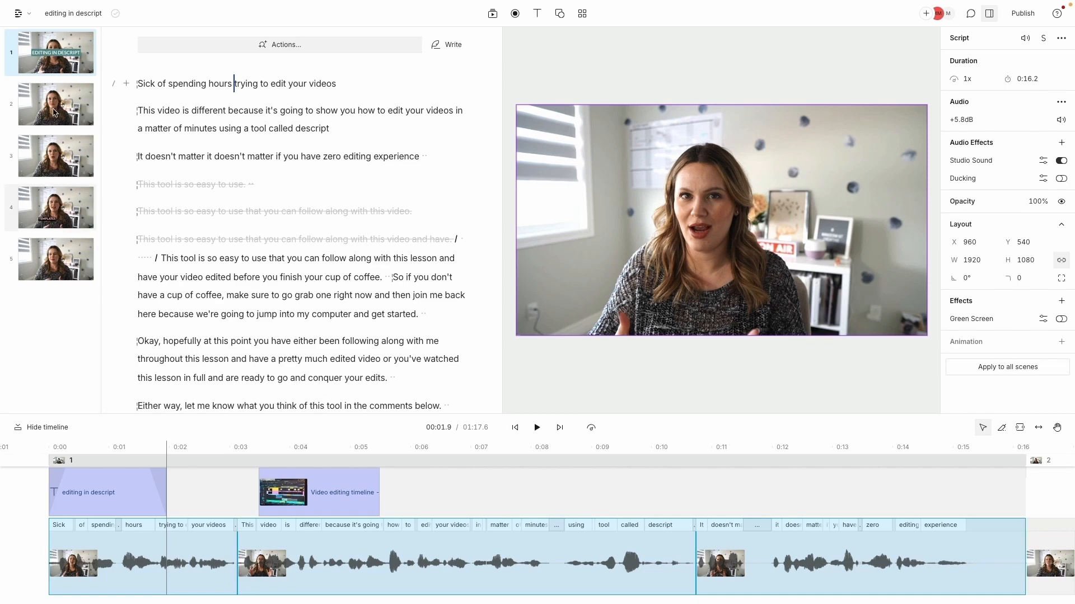
pyautogui.click(64, 119)
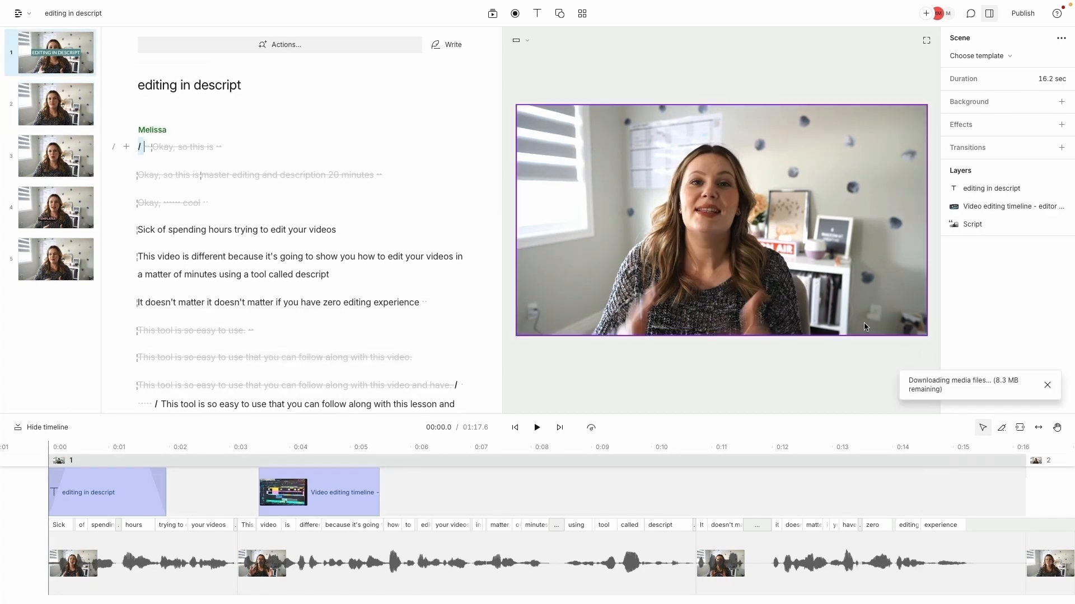
# - Add a Color adjustments effect to the first scene's script video with exposure at 2% and contrast at 1%
pyautogui.click(972, 225)
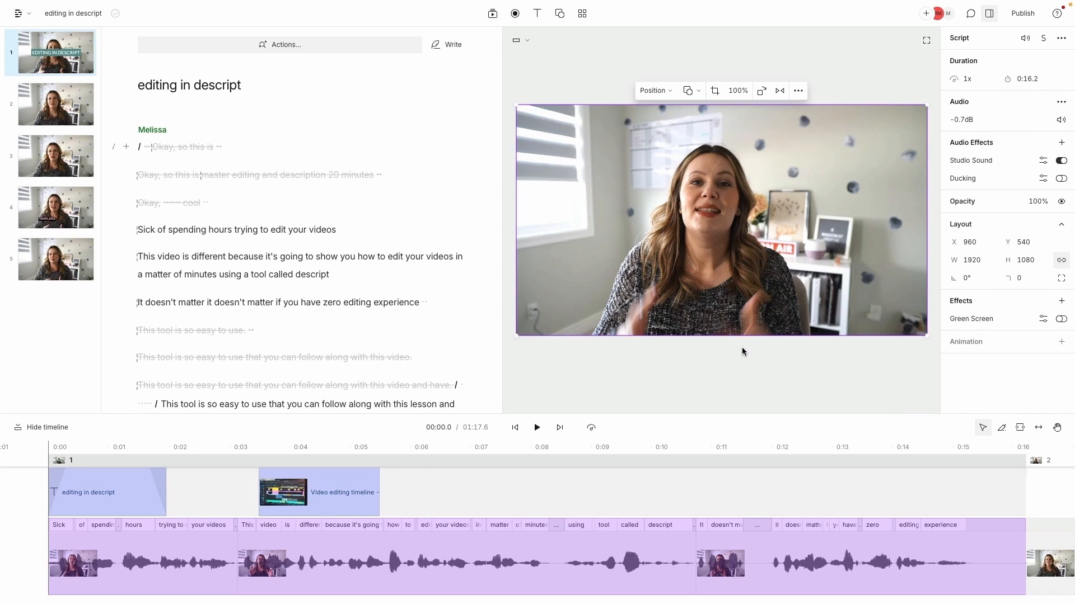
pyautogui.click(1062, 302)
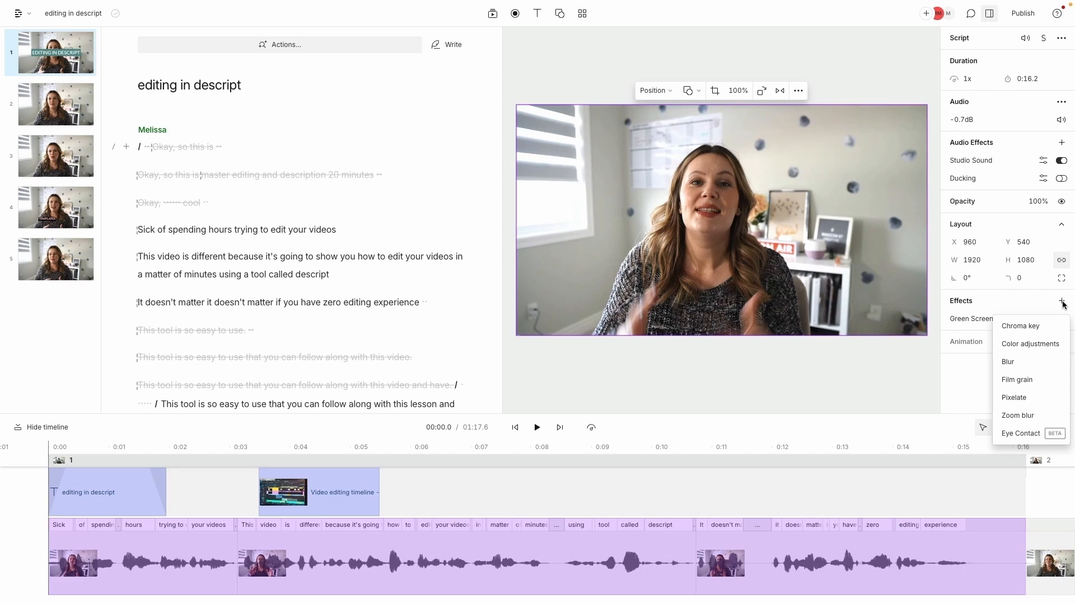
pyautogui.click(1028, 345)
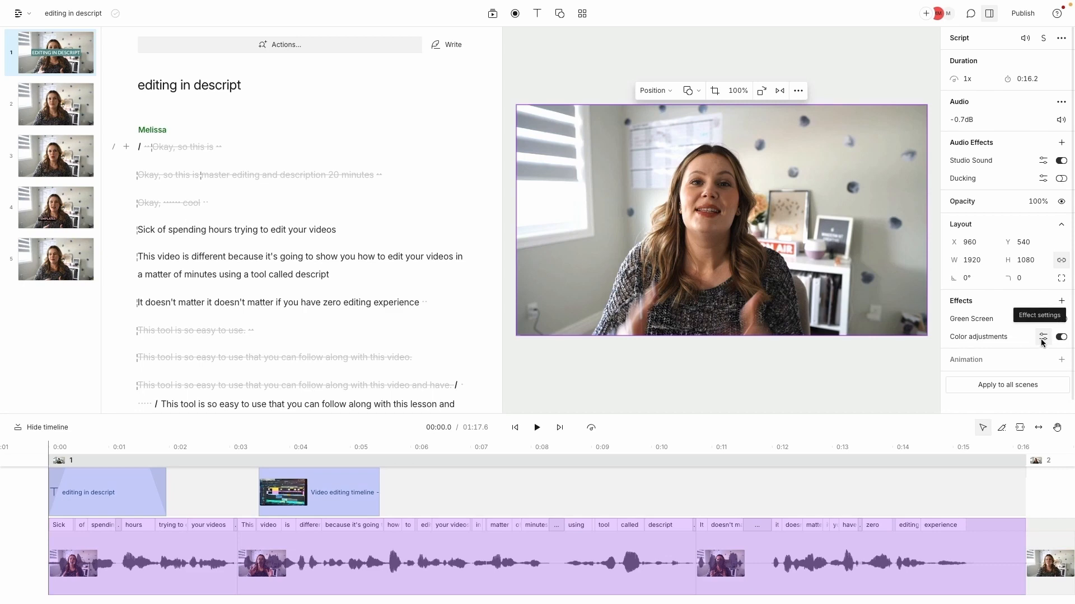
pyautogui.click(1043, 338)
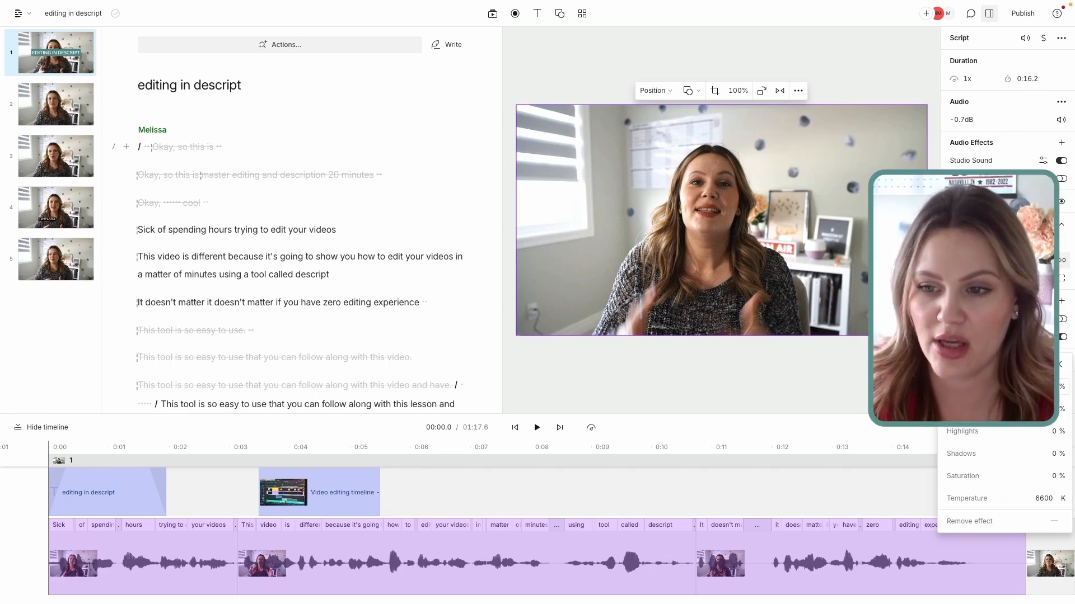
pyautogui.moveTo(1012, 385); pyautogui.dragTo(1003, 408)
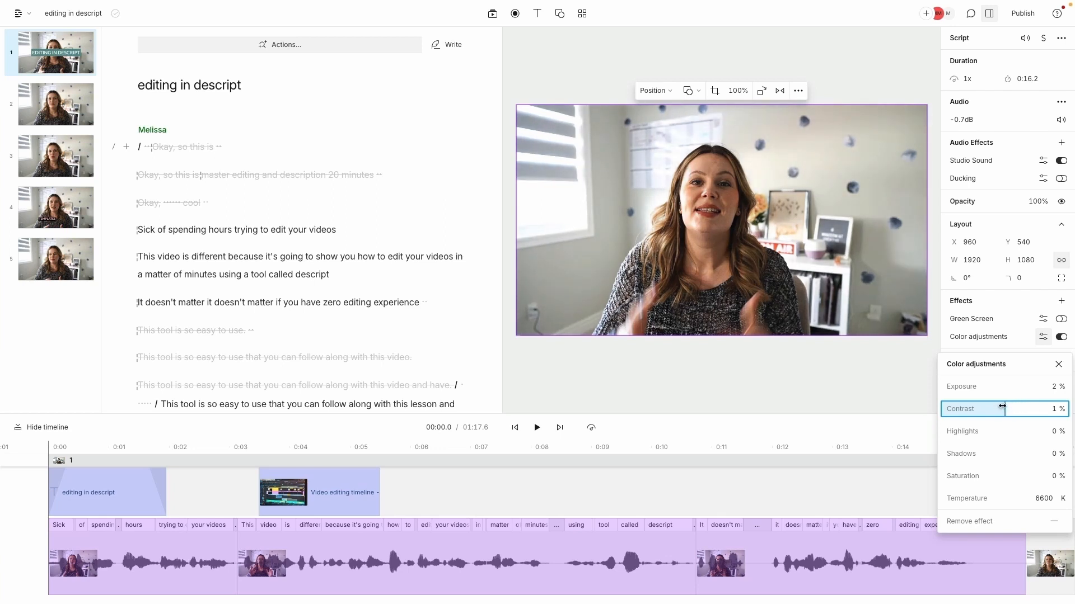
pyautogui.click(1058, 365)
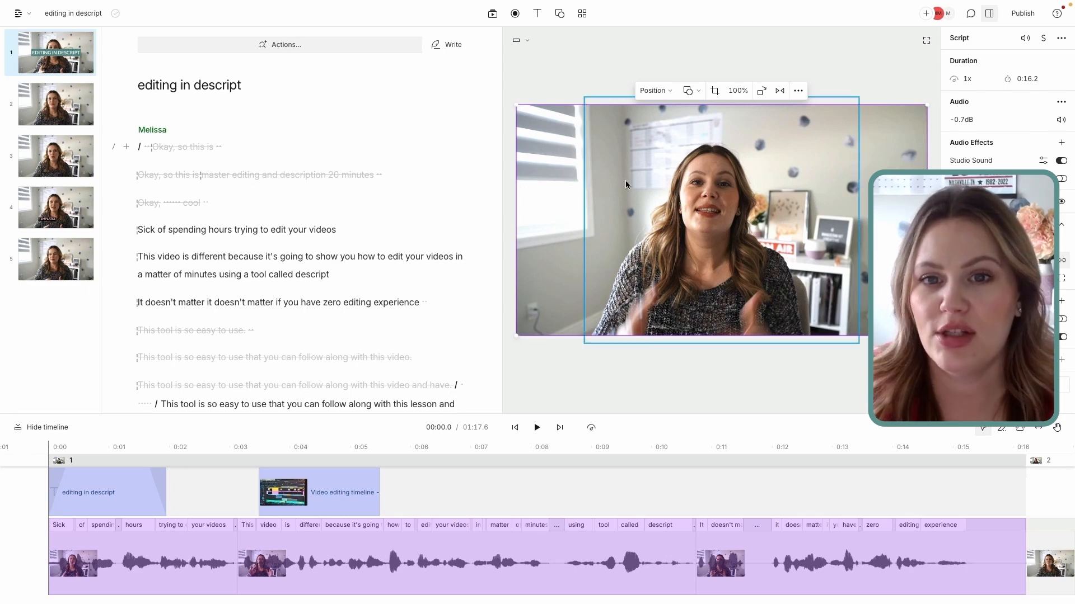
# - Try the Square 1:1 and Portrait 9:16 aspect ratios for the video and restore Landscape 16:9
pyautogui.click(522, 42)
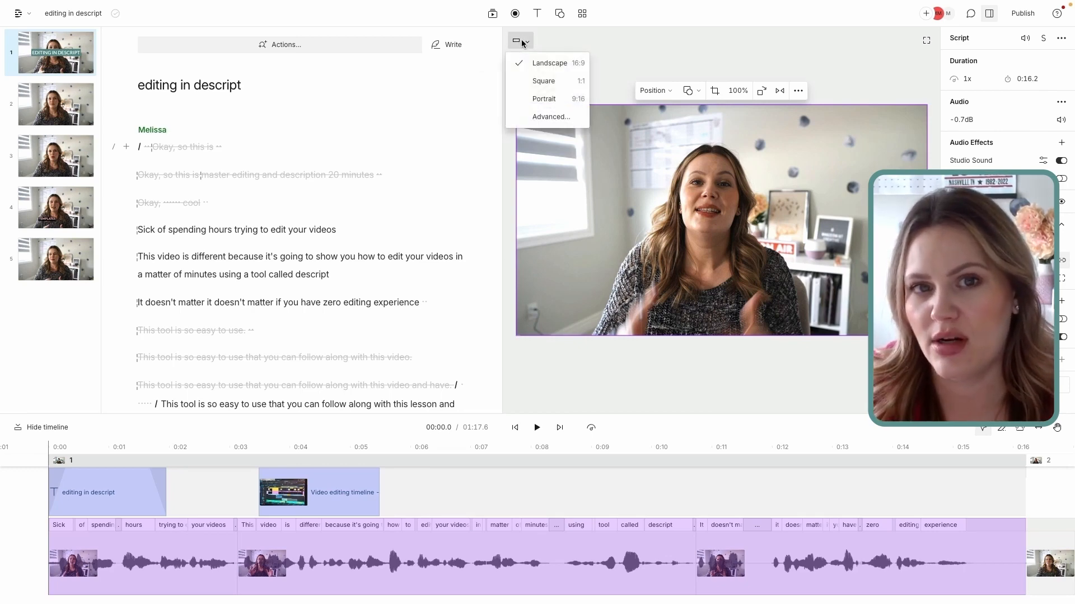
pyautogui.click(541, 81)
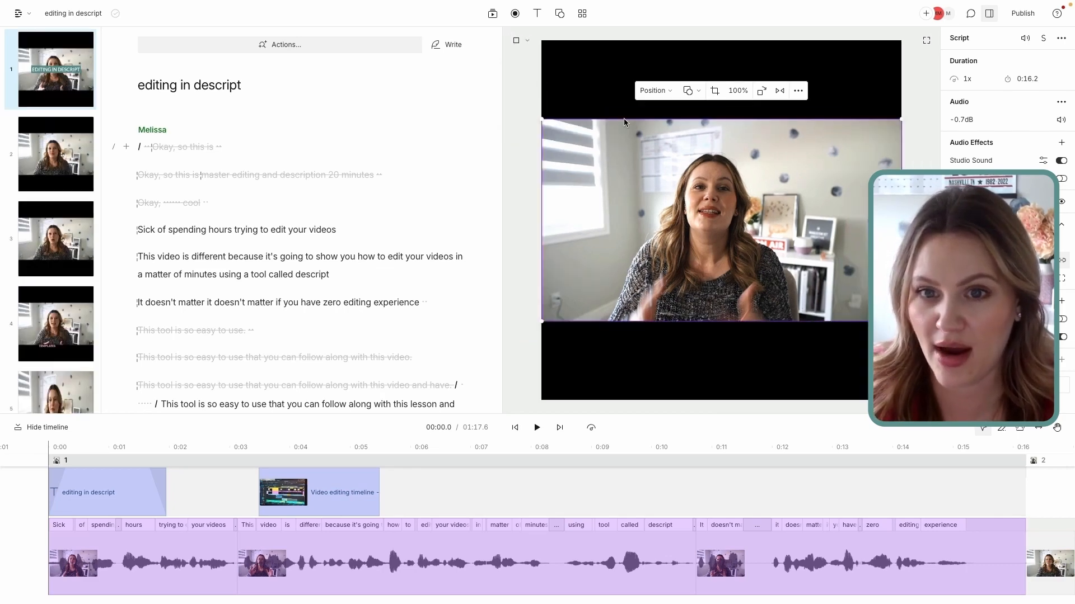
pyautogui.click(521, 40)
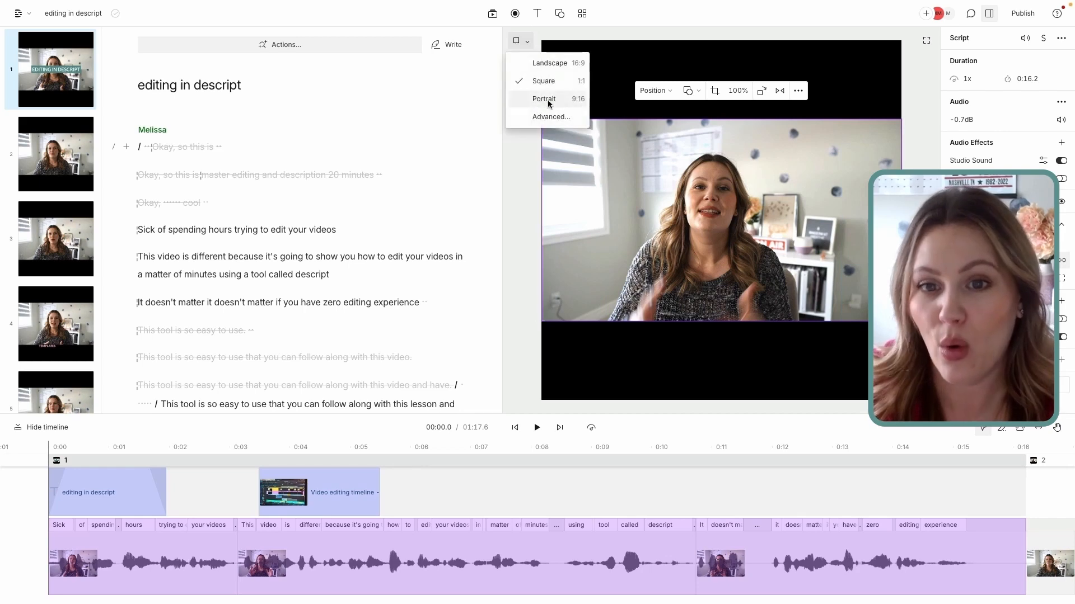
pyautogui.click(542, 100)
pyautogui.click(517, 43)
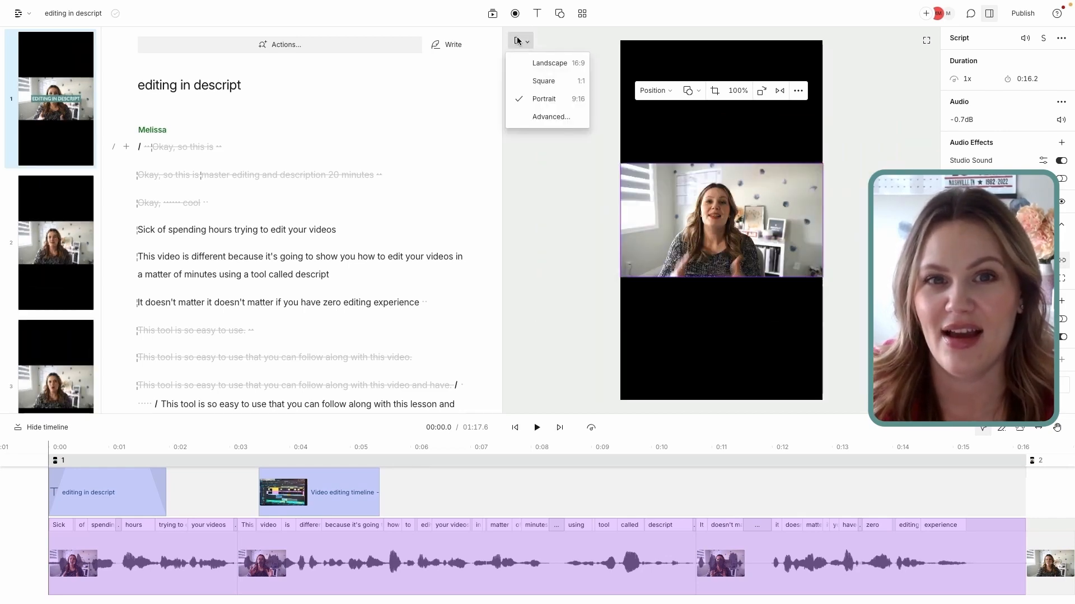
pyautogui.click(529, 66)
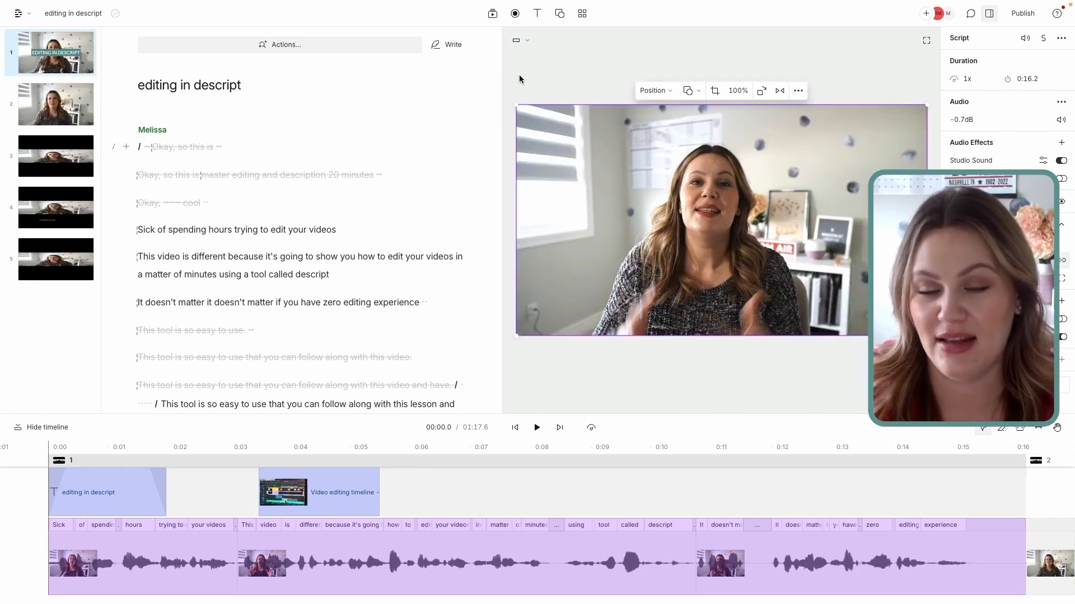